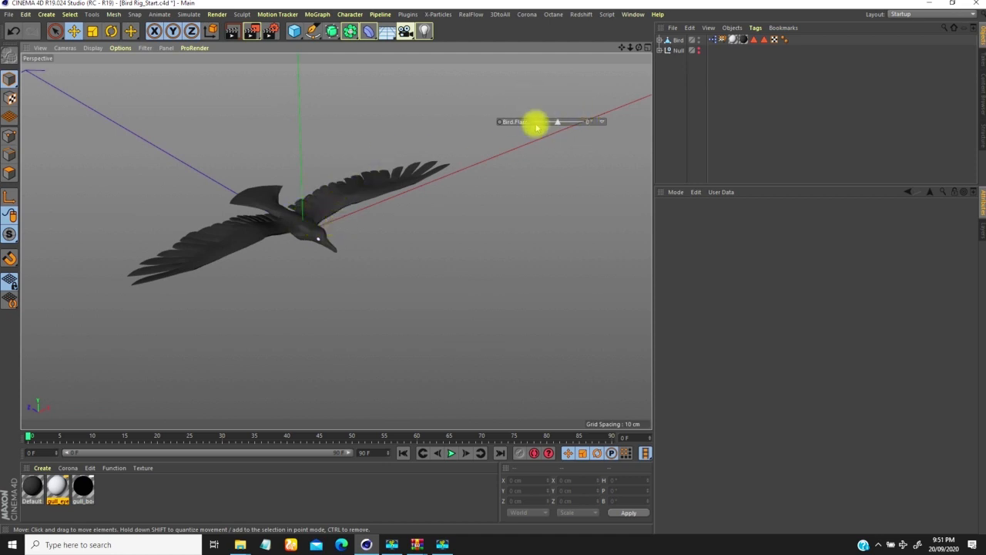
# Preview the wing motion with the Bird's Flap control, reset Flap to 0°, and inspect the bird's pose
pyautogui.moveTo(563, 126); pyautogui.dragTo(592, 124)
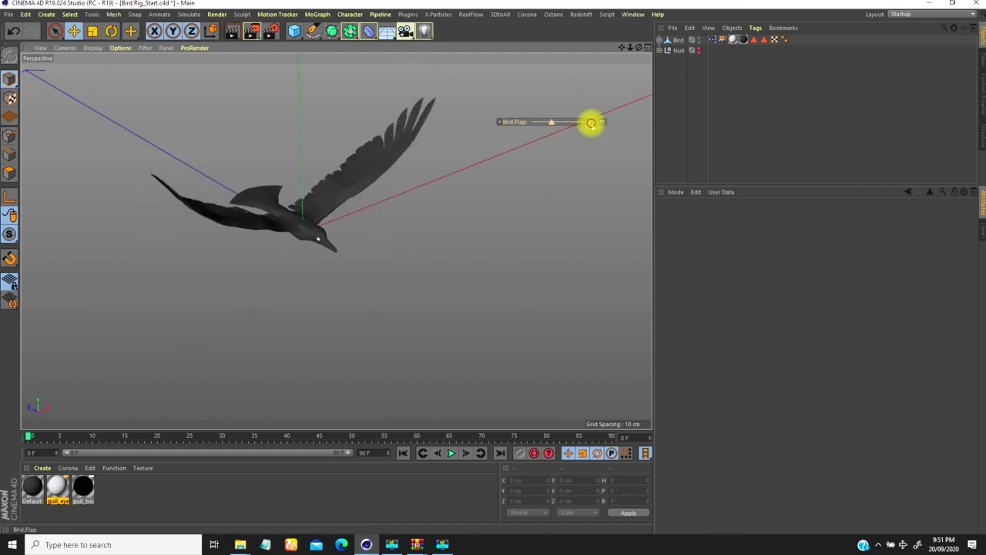
pyautogui.doubleClick(592, 123)
pyautogui.write('0')
pyautogui.press('Return')
pyautogui.keyDown('alt'); pyautogui.moveTo(328, 188); pyautogui.dragTo(302, 226); pyautogui.keyUp('alt')
pyautogui.scroll(3, 302, 249)
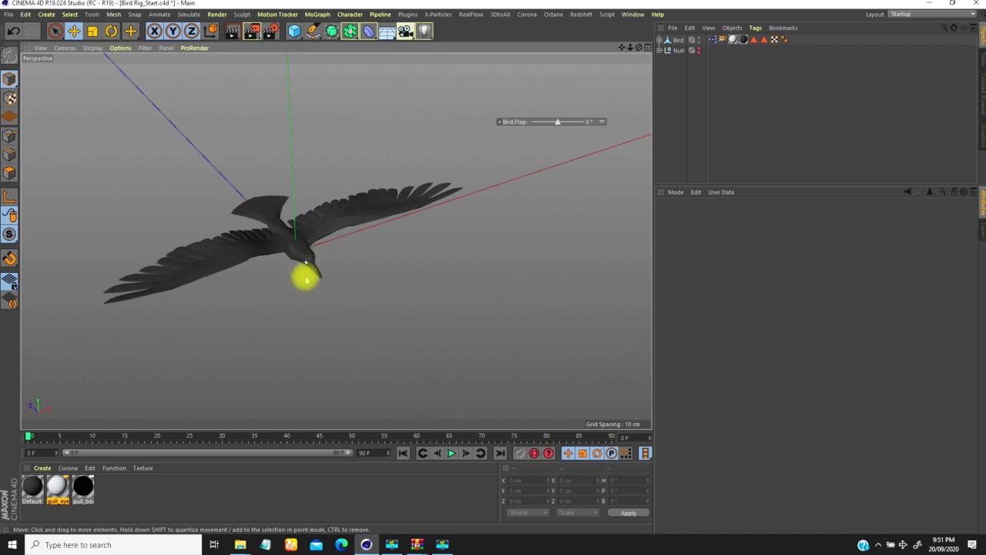
pyautogui.scroll(-3, 309, 272)
pyautogui.moveTo(290, 249)
pyautogui.keyDown('alt'); pyautogui.mouseDown()
pyautogui.moveTo(293, 277)
pyautogui.moveTo(291, 223)
pyautogui.moveTo(300, 251)
pyautogui.moveTo(317, 205)
pyautogui.moveTo(293, 234)
pyautogui.moveTo(312, 190)
pyautogui.moveTo(293, 229)
pyautogui.moveTo(273, 238)
pyautogui.moveTo(293, 203)
pyautogui.moveTo(283, 261)
pyautogui.moveTo(291, 258)
pyautogui.moveTo(300, 224)
pyautogui.moveTo(272, 260)
pyautogui.moveTo(280, 205)
pyautogui.moveTo(285, 233)
pyautogui.moveTo(273, 257)
pyautogui.moveTo(283, 235)
pyautogui.moveTo(275, 224)
pyautogui.moveTo(283, 242)
pyautogui.mouseUp(); pyautogui.keyUp('alt')
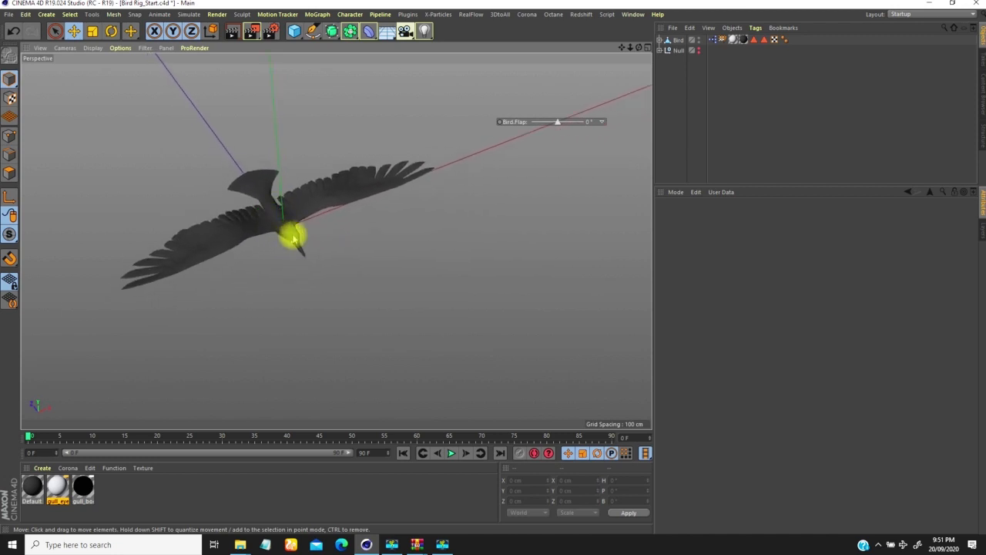
pyautogui.moveTo(272, 223)
pyautogui.keyDown('alt'); pyautogui.mouseDown()
pyautogui.moveTo(282, 260)
pyautogui.moveTo(284, 225)
pyautogui.mouseUp(); pyautogui.keyUp('alt')
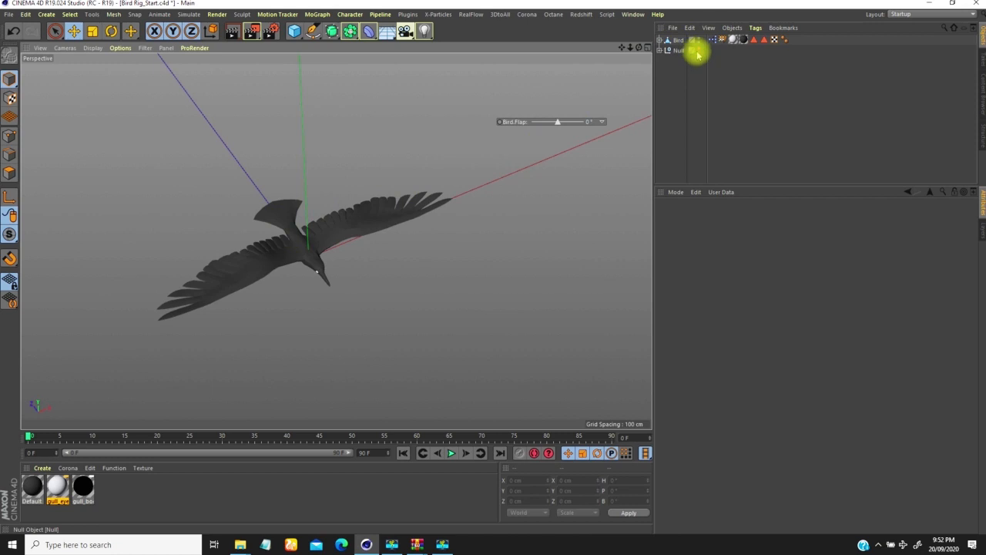
# Unhide the Null, move the plain Bird mesh out of it, and delete the Null
pyautogui.click(699, 79)
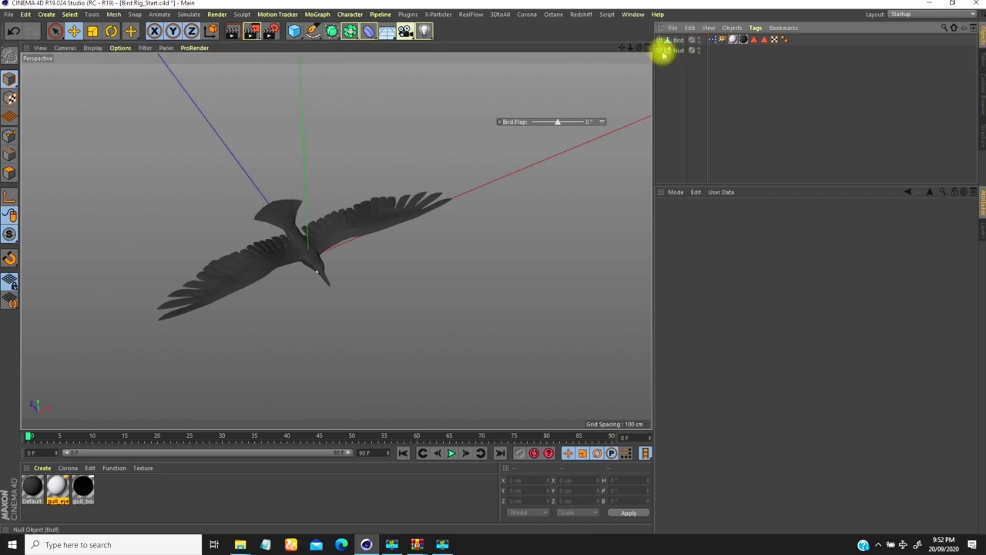
pyautogui.click(660, 50)
pyautogui.click(681, 62)
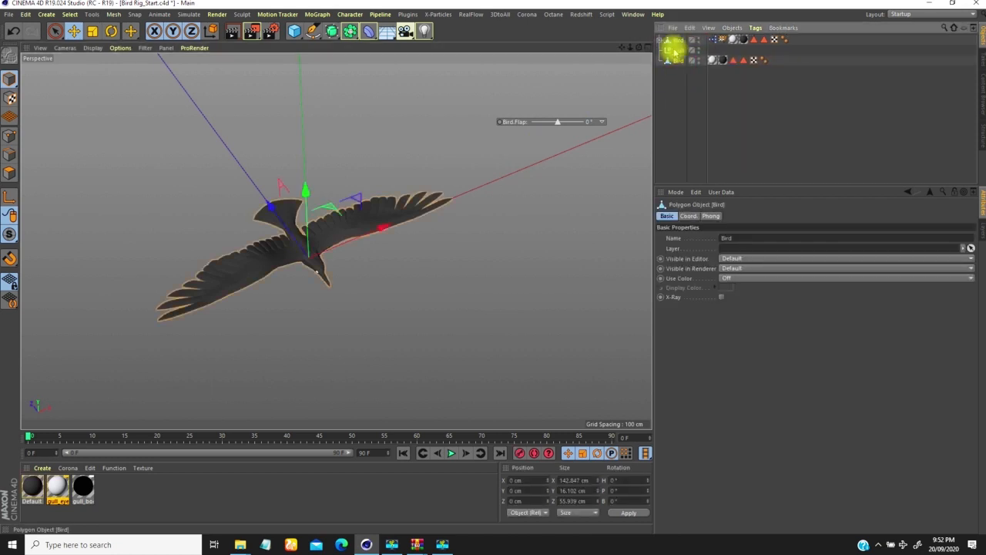
pyautogui.click(677, 52)
pyautogui.press('Delete')
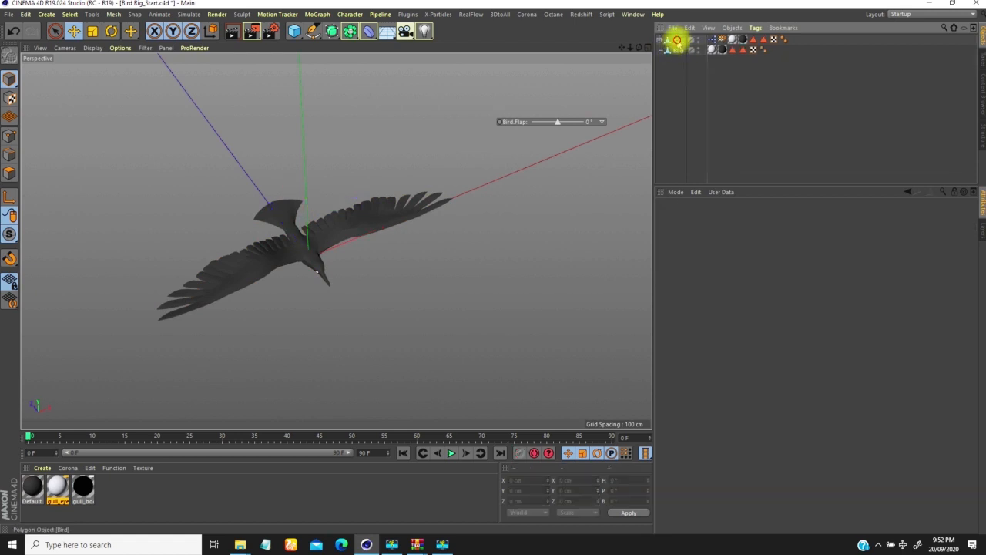
# Copy the plain Bird mesh, the one without Wing Flap controls, into a new project
pyautogui.click(677, 40)
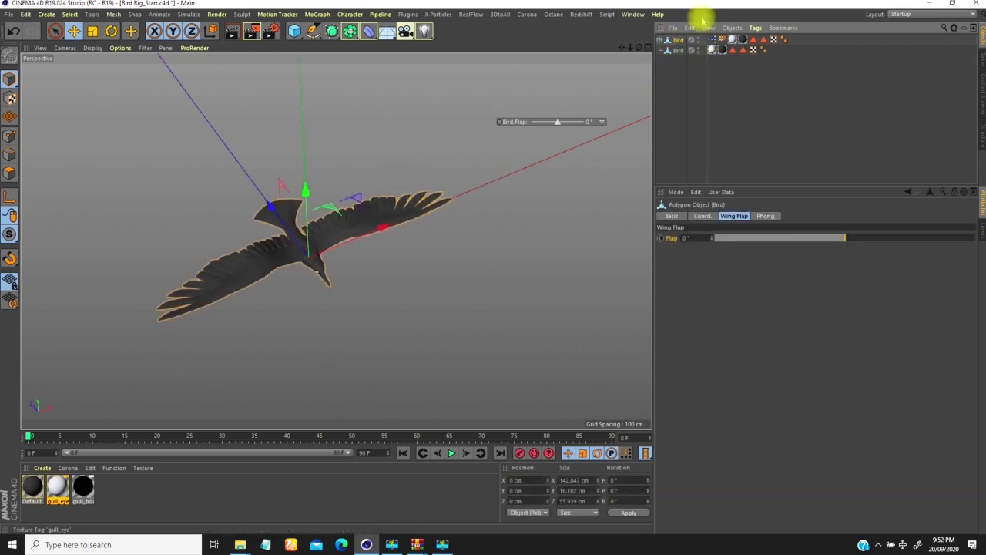
pyautogui.click(679, 50)
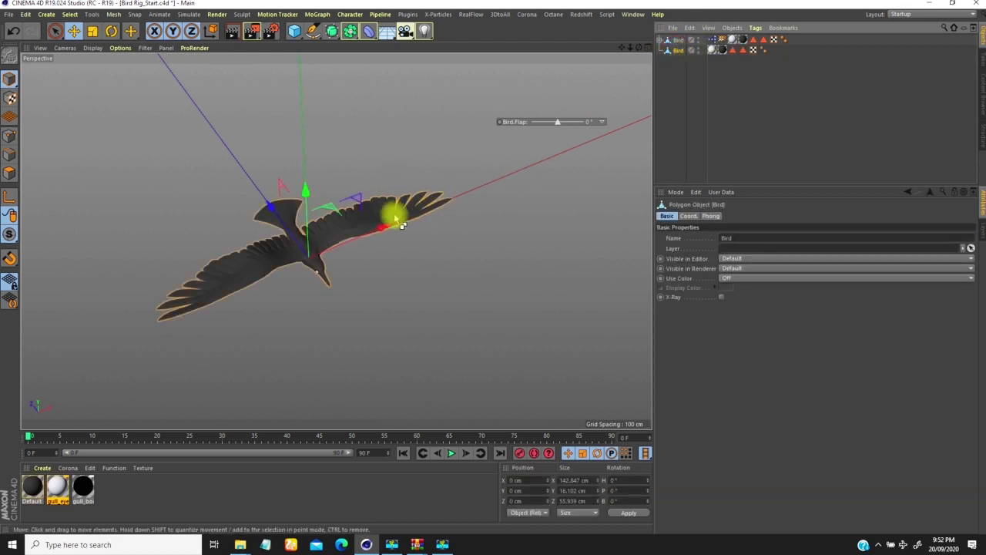
pyautogui.hotkey('ctrl', 'n')
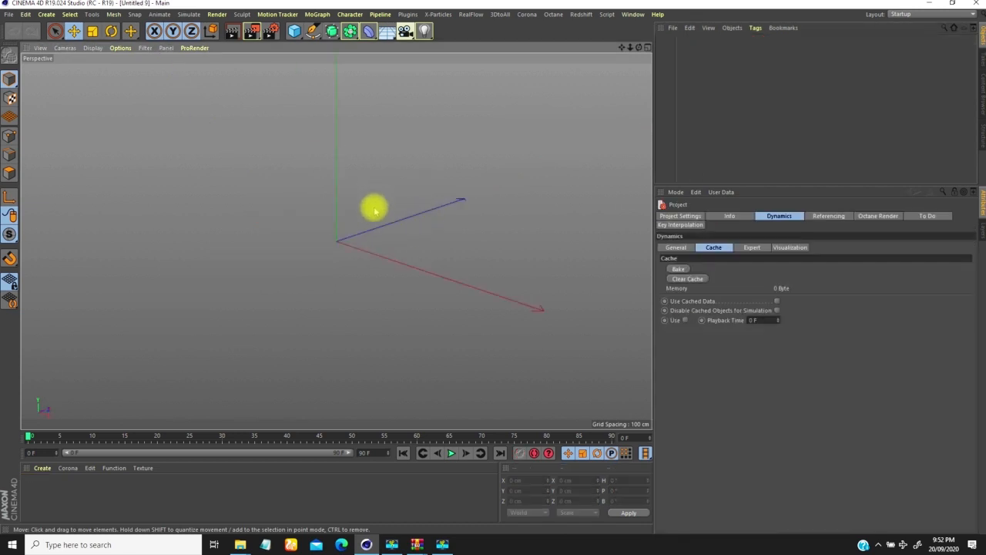
pyautogui.hotkey('ctrl', 'v')
pyautogui.keyDown('alt'); pyautogui.moveTo(445, 231); pyautogui.dragTo(293, 264); pyautogui.keyUp('alt')
pyautogui.scroll(5, 335, 211)
pyautogui.click(436, 285)
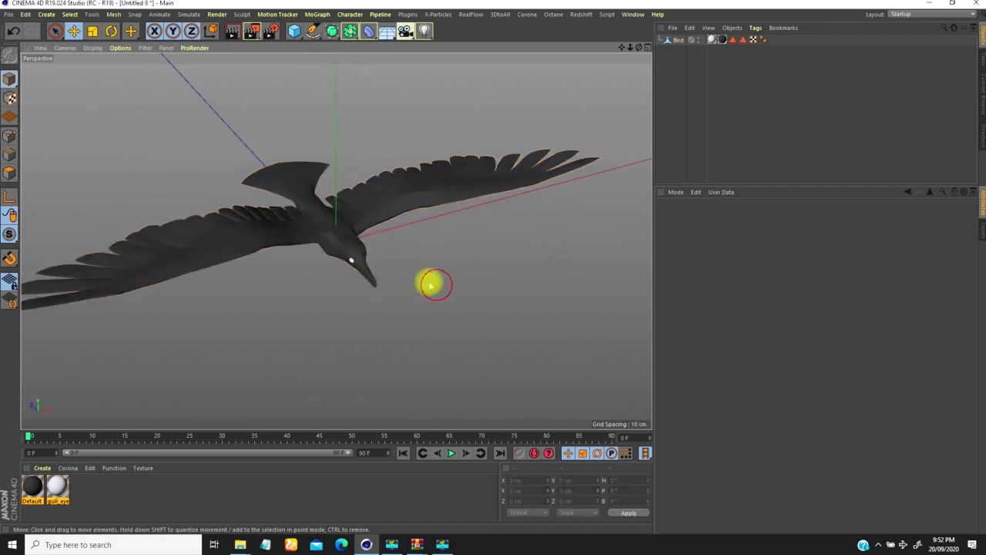
pyautogui.keyDown('alt'); pyautogui.moveTo(430, 286); pyautogui.dragTo(333, 228); pyautogui.keyUp('alt')
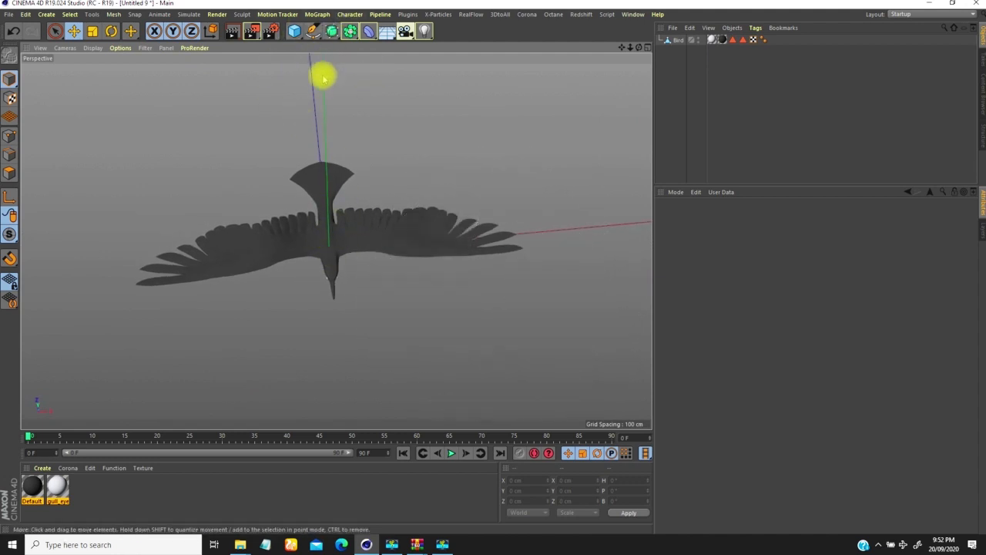
# Frame the bird in the Top view and set up the Joint Tool with Root Null disabled
pyautogui.press('F2')
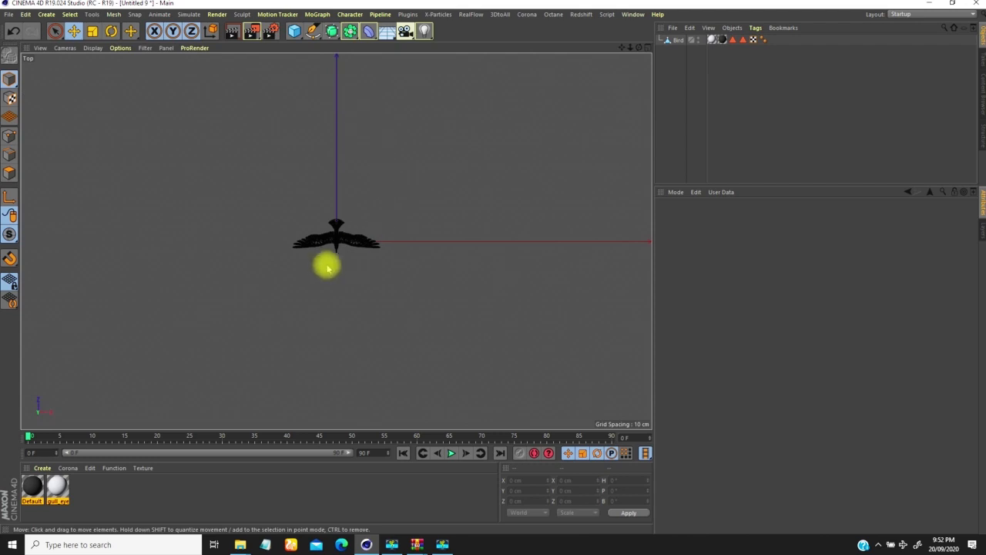
pyautogui.scroll(10, 336, 238)
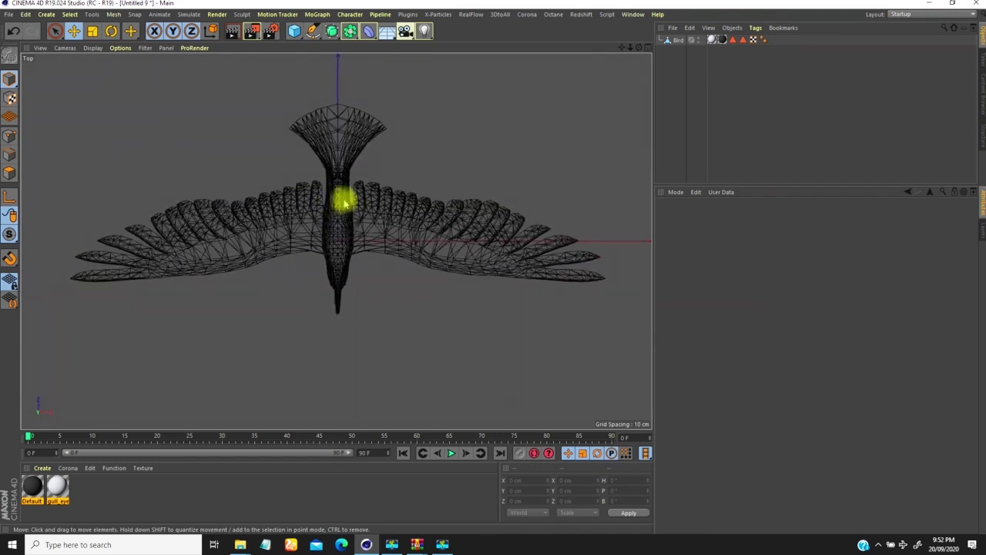
pyautogui.scroll(3, 328, 221)
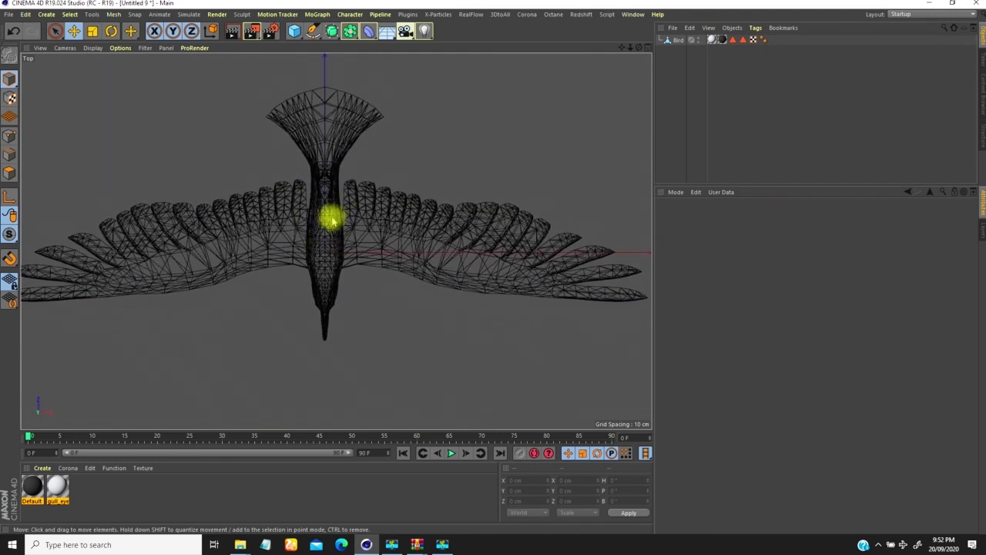
pyautogui.click(349, 14)
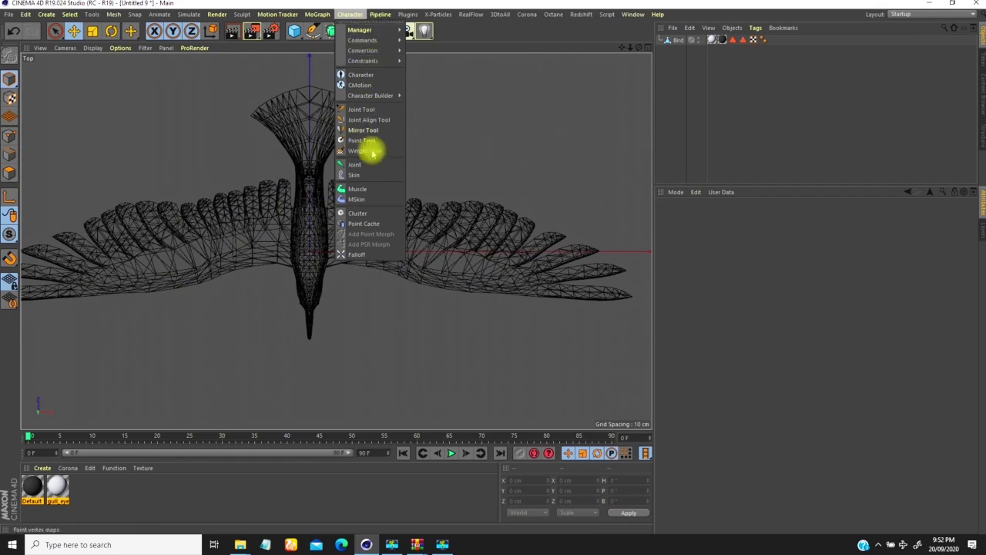
pyautogui.click(360, 109)
pyautogui.scroll(-4, 323, 230)
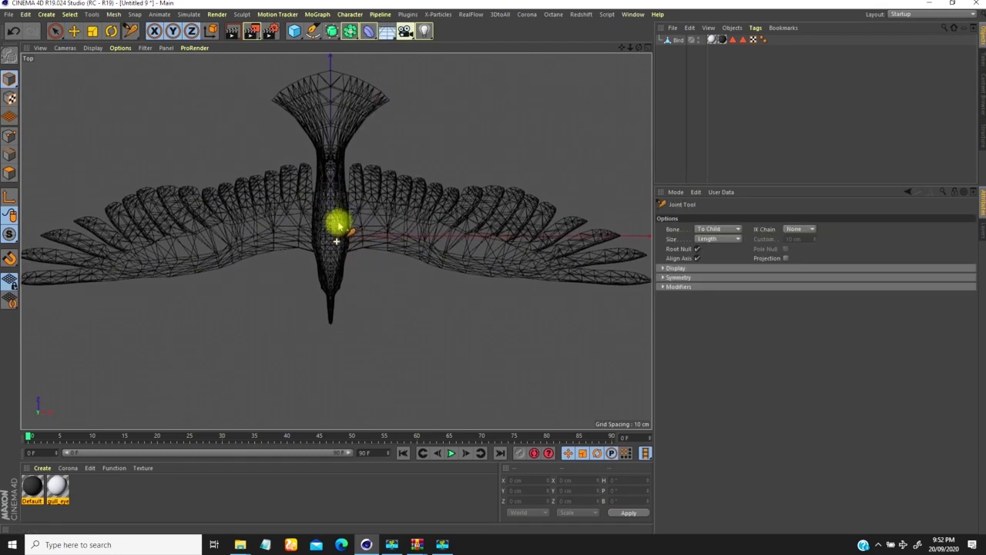
pyautogui.scroll(3, 329, 235)
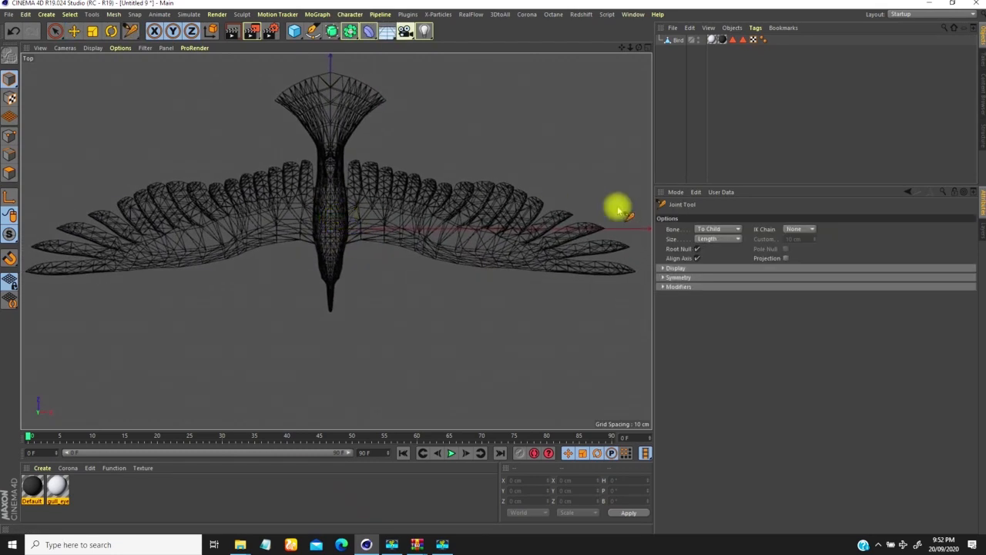
pyautogui.click(698, 249)
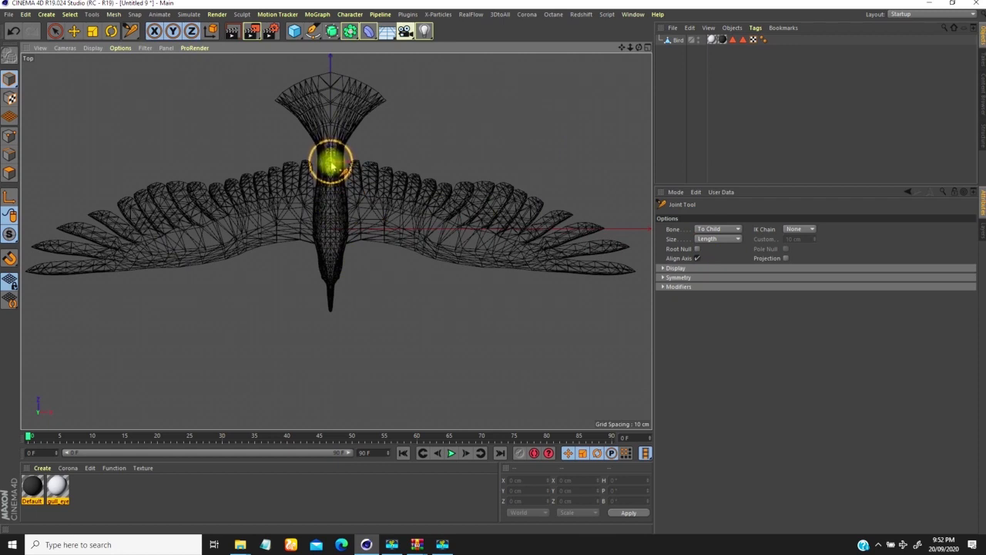
# Draw a three-joint chain along the body's centre line from the rear of the body through the chest to the head
pyautogui.keyDown('ctrl'); pyautogui.click(331, 165); pyautogui.keyUp('ctrl')
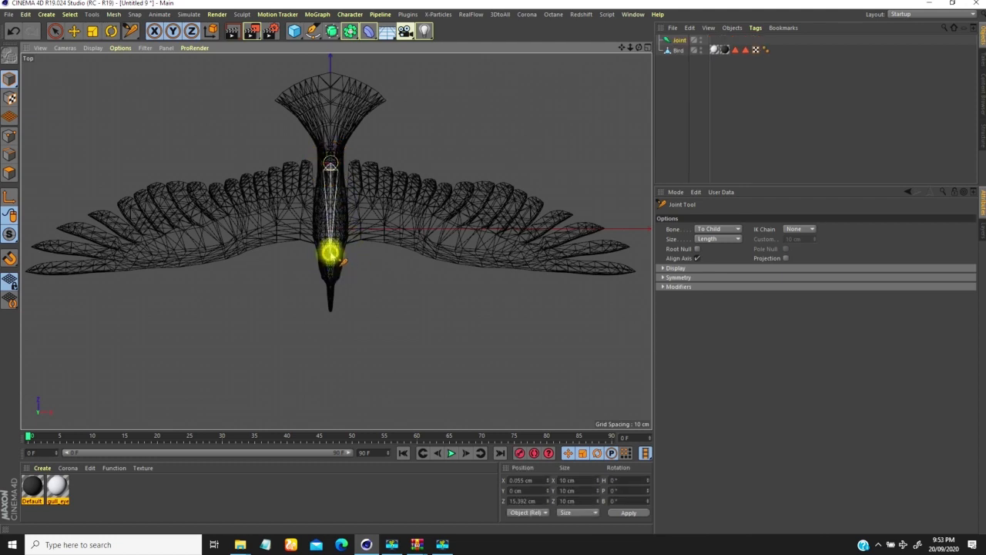
pyautogui.keyDown('ctrl'); pyautogui.click(331, 250); pyautogui.keyUp('ctrl')
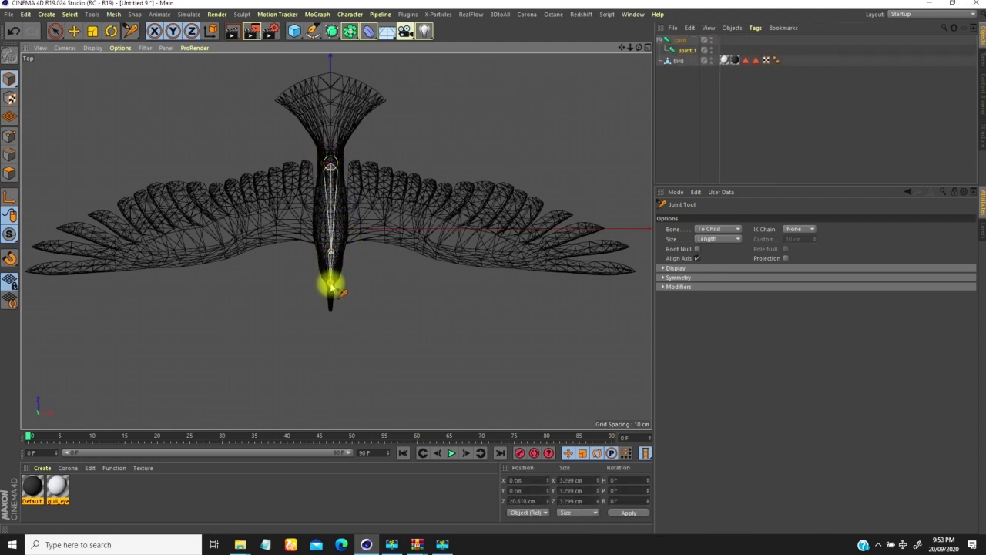
pyautogui.keyDown('ctrl'); pyautogui.click(331, 285); pyautogui.keyUp('ctrl')
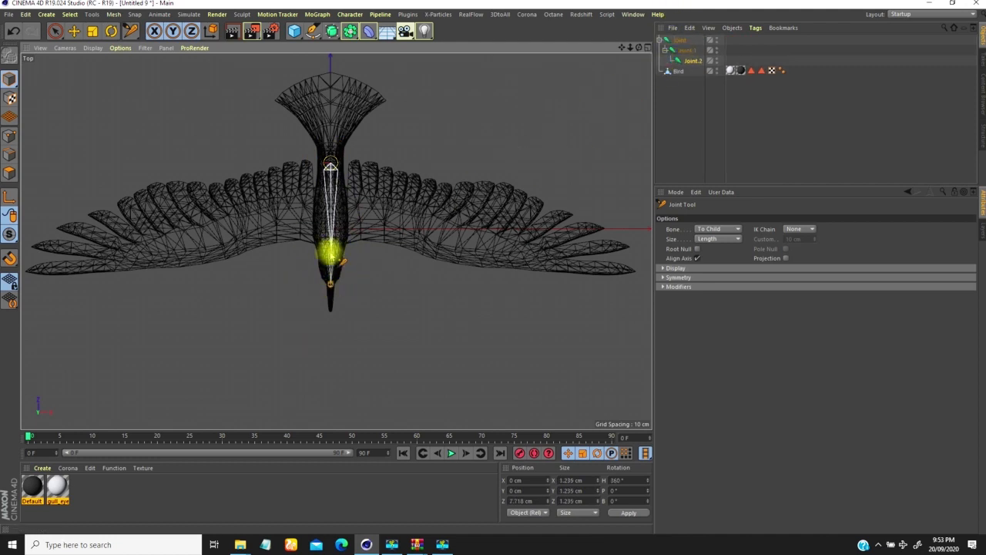
# Branch a two-joint chain off the root joint, from the base of the tail to the end of its feathers
pyautogui.click(687, 50)
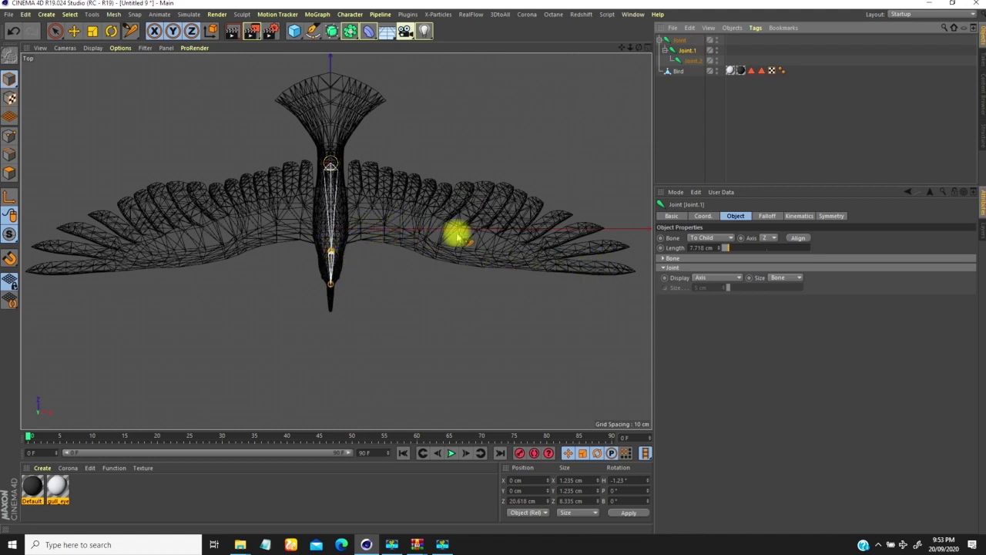
pyautogui.click(681, 40)
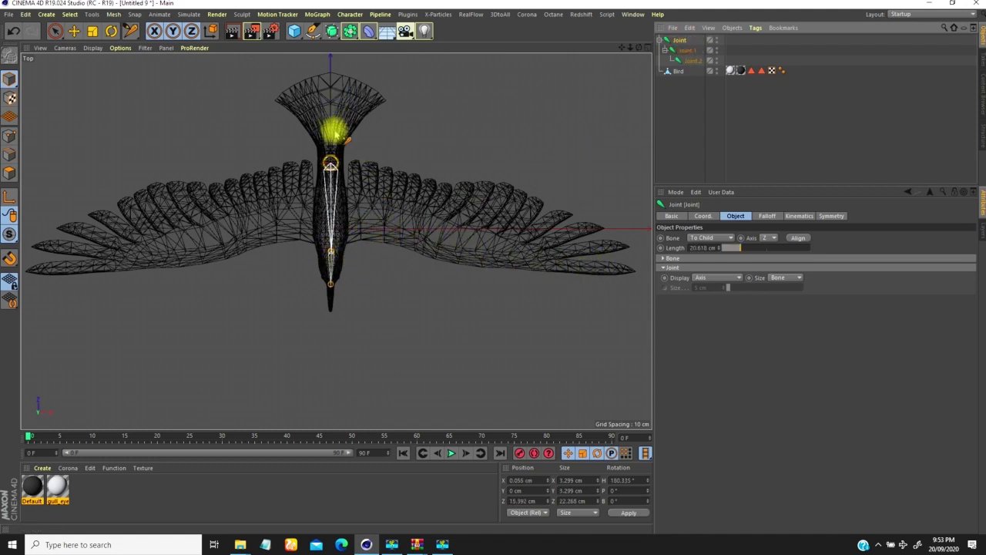
pyautogui.keyDown('ctrl'); pyautogui.click(331, 129); pyautogui.keyUp('ctrl')
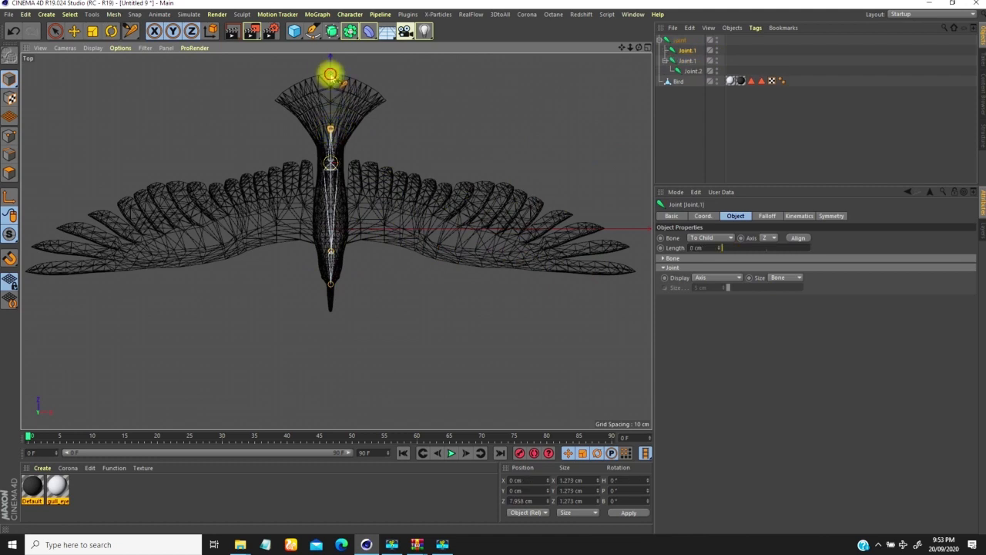
pyautogui.keyDown('ctrl'); pyautogui.click(330, 72); pyautogui.keyUp('ctrl')
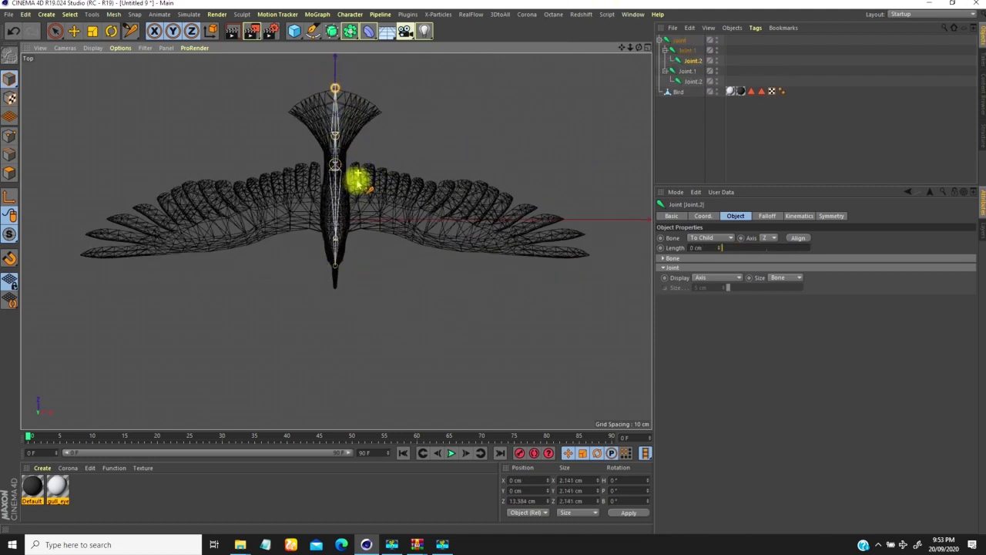
# Branch a shoulder joint off the chest joint, placing it slightly inside the inner part of the +X wing
pyautogui.scroll(3, 359, 180)
pyautogui.scroll(-4, 371, 177)
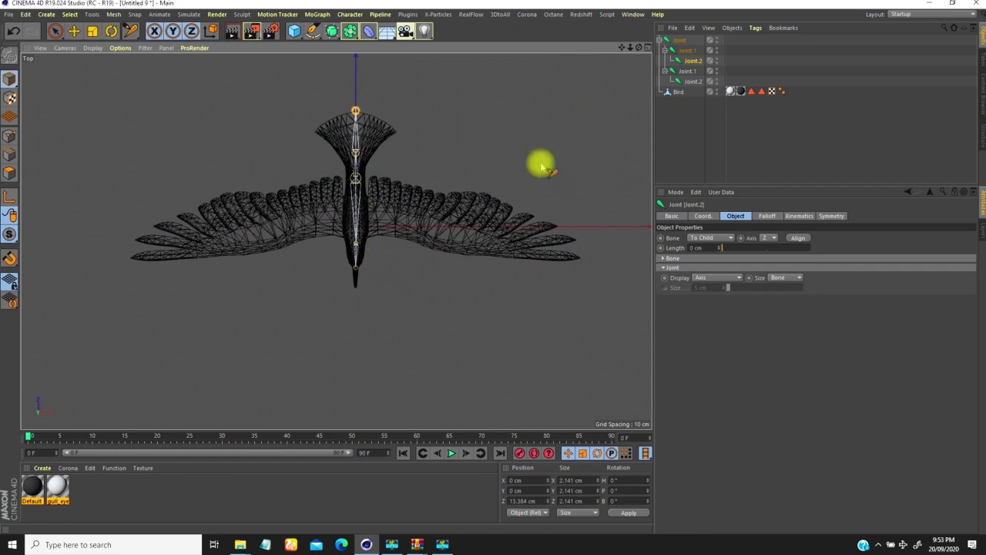
pyautogui.click(690, 74)
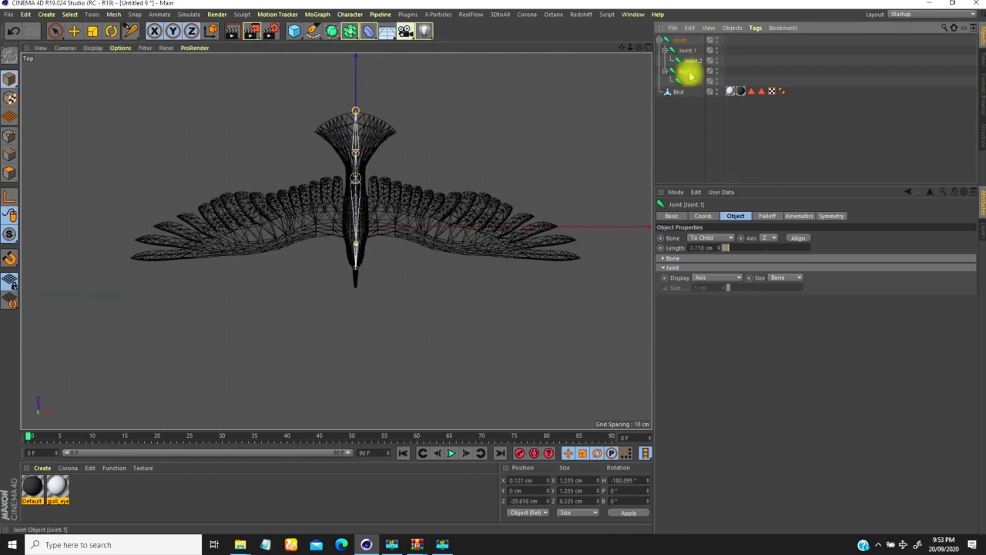
pyautogui.scroll(5, 341, 279)
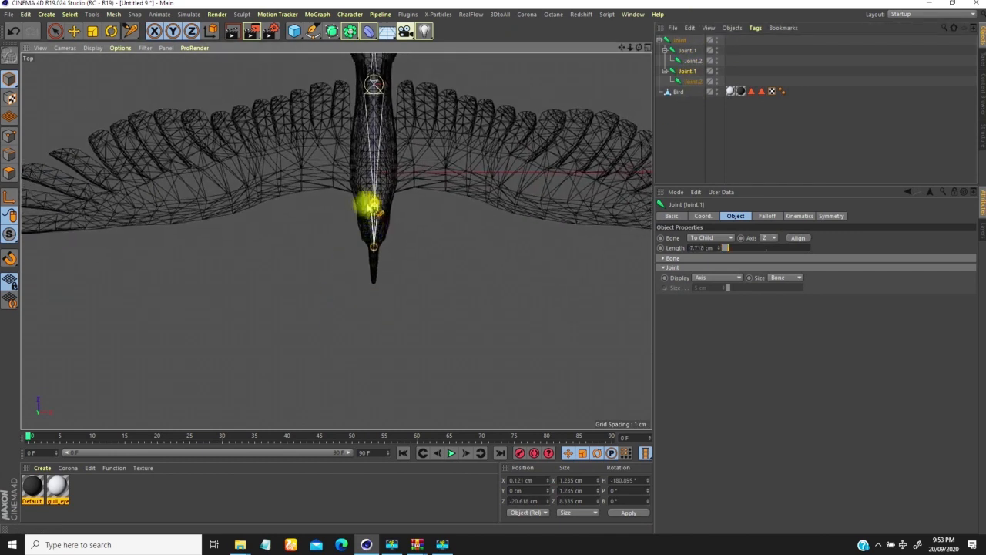
pyautogui.scroll(1, 331, 226)
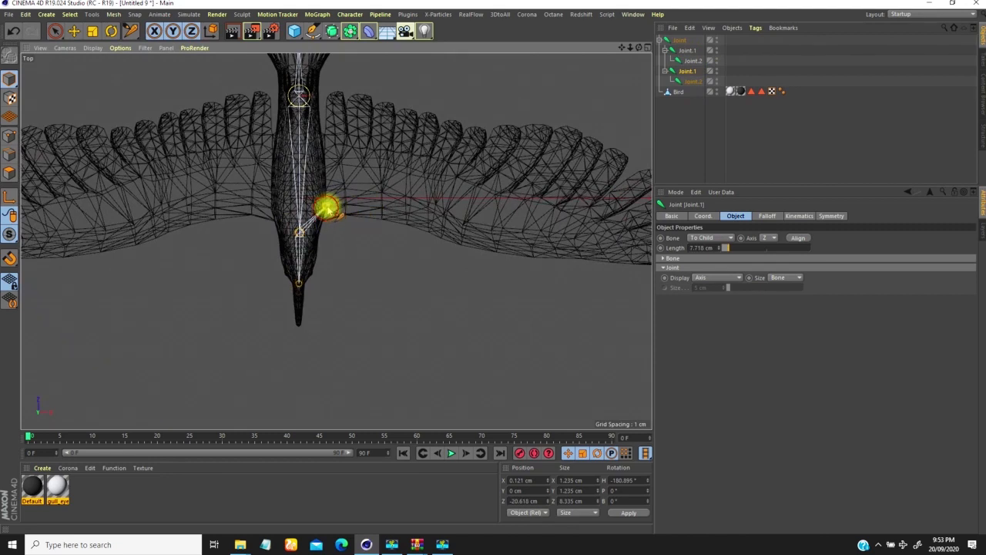
pyautogui.keyDown('ctrl'); pyautogui.click(330, 208); pyautogui.keyUp('ctrl')
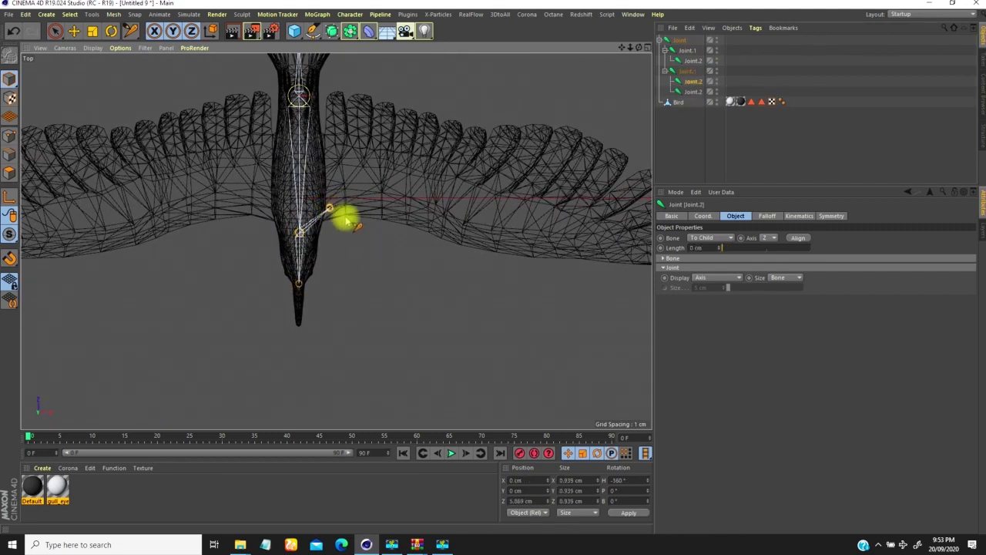
pyautogui.hotkey('ctrl', 'z')
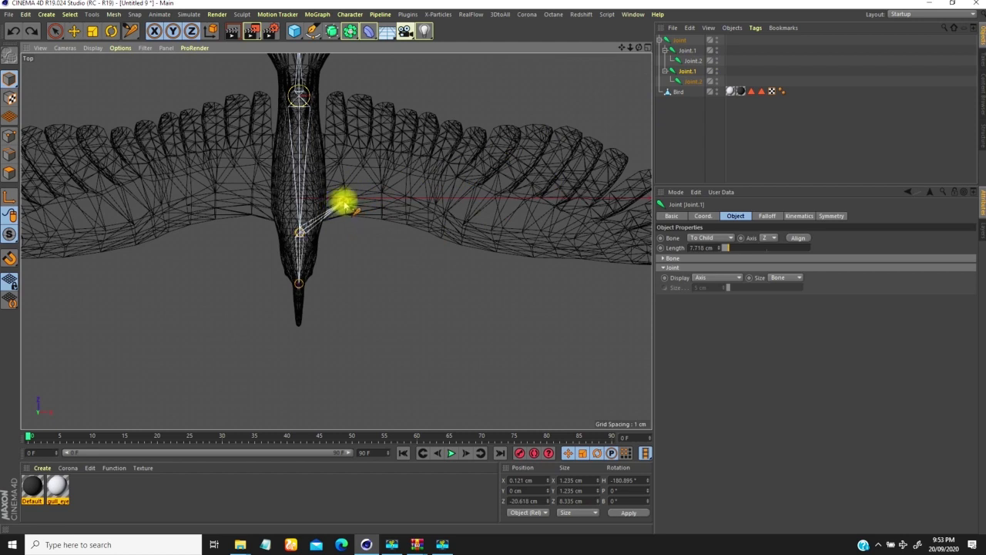
pyautogui.keyDown('ctrl'); pyautogui.click(346, 197); pyautogui.keyUp('ctrl')
# Extend the shoulder joint with four more joints along the +X wing, ending at the tip of its longest feather
pyautogui.scroll(-3, 348, 223)
pyautogui.keyDown('alt'); pyautogui.moveTo(403, 203); pyautogui.dragTo(341, 189, button='middle'); pyautogui.keyUp('alt')
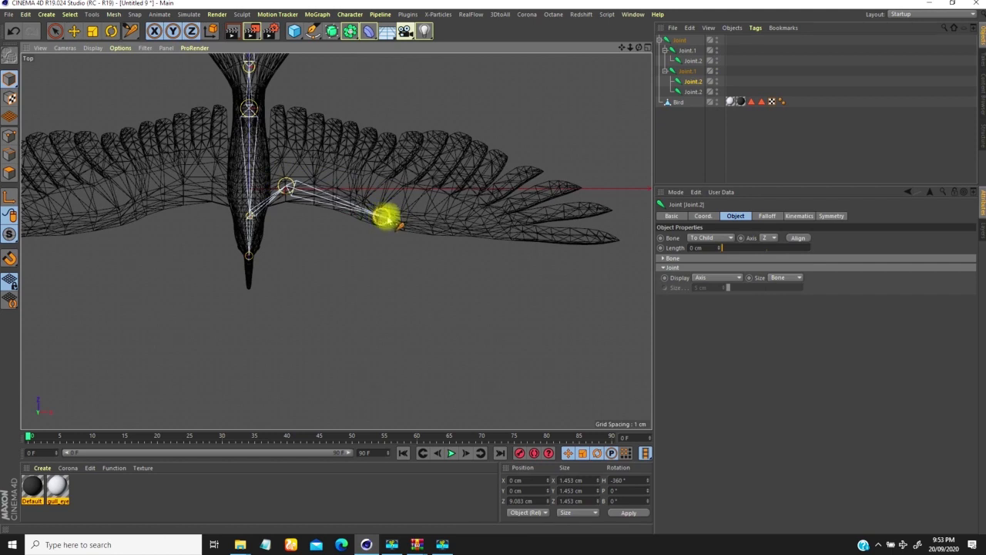
pyautogui.keyDown('ctrl'); pyautogui.click(472, 228); pyautogui.keyUp('ctrl')
pyautogui.moveTo(483, 234)
pyautogui.mouseDown()
pyautogui.moveTo(512, 237)
pyautogui.moveTo(467, 229)
pyautogui.mouseUp()
pyautogui.keyDown('ctrl'); pyautogui.click(527, 240); pyautogui.keyUp('ctrl')
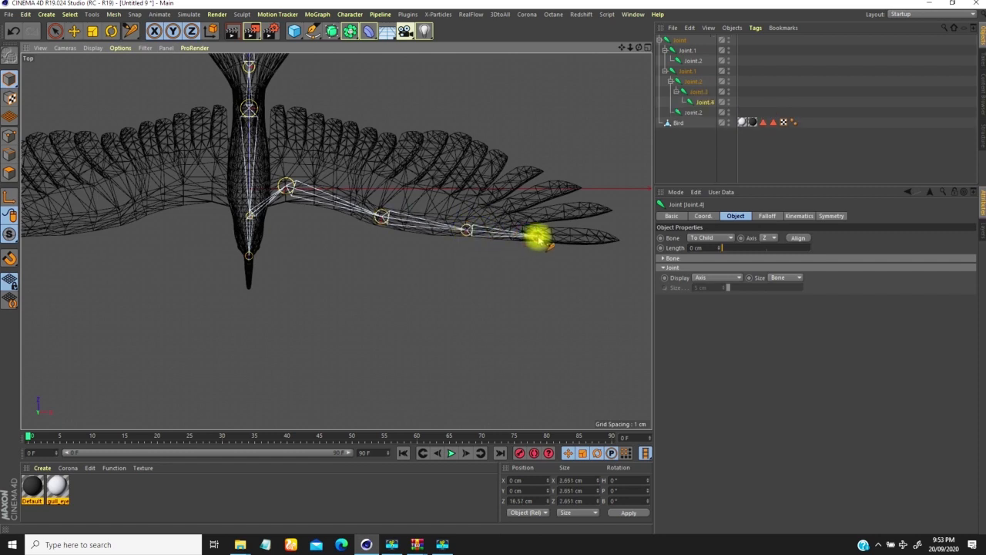
pyautogui.keyDown('ctrl'); pyautogui.click(620, 246); pyautogui.keyUp('ctrl')
pyautogui.keyDown('ctrl'); pyautogui.click(623, 245); pyautogui.keyUp('ctrl')
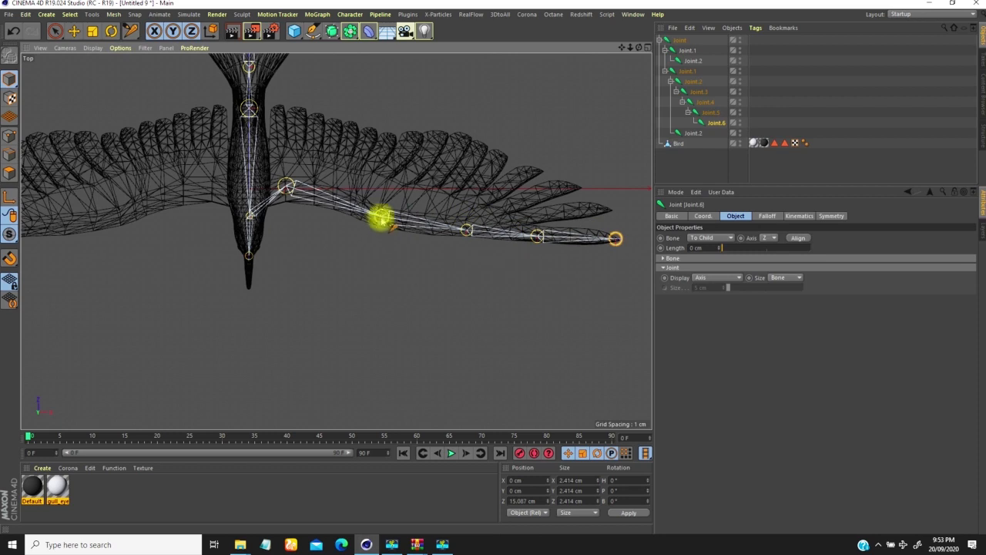
# In the front view, raise the shoulder joint and the joint beyond it into the thickness of the +X wing
pyautogui.scroll(-5, 370, 228)
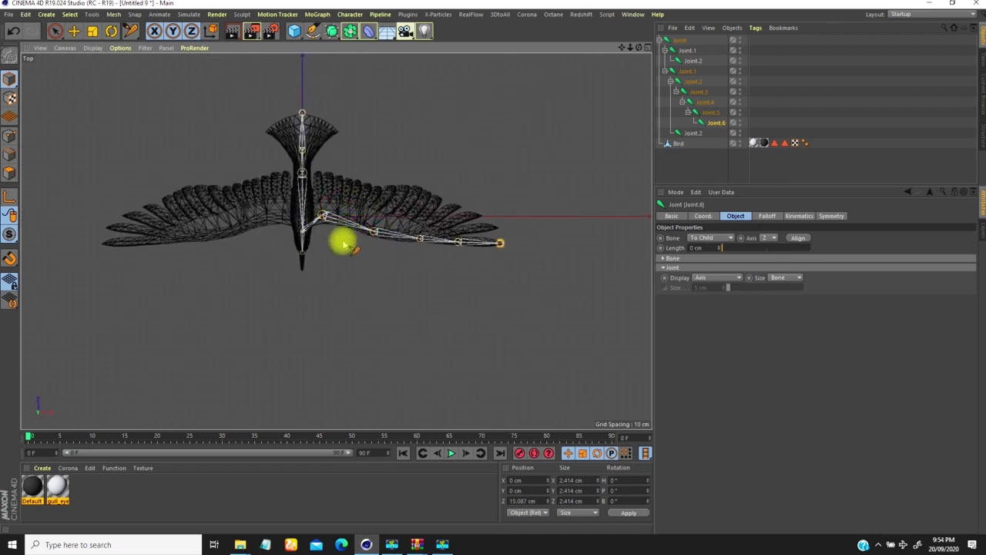
pyautogui.press('F4')
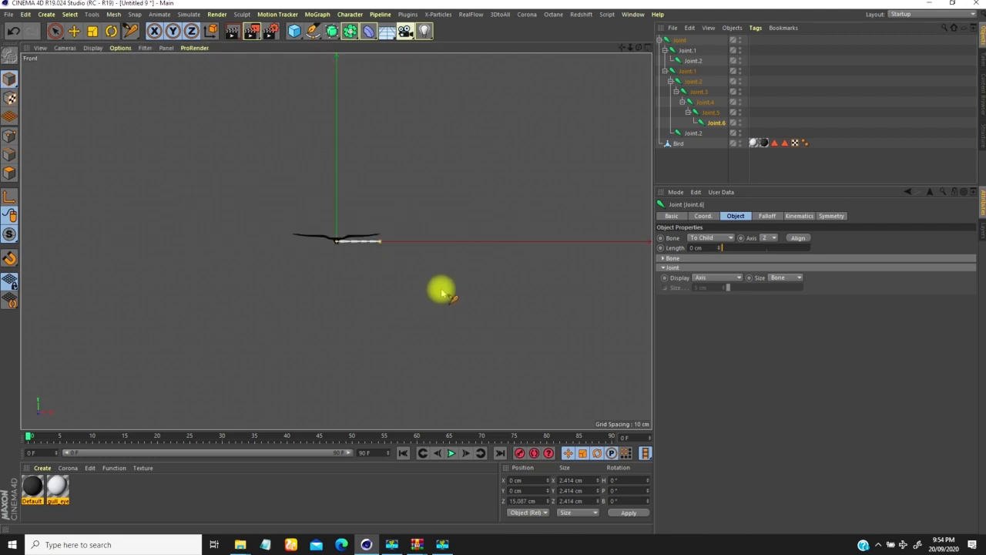
pyautogui.scroll(10, 339, 211)
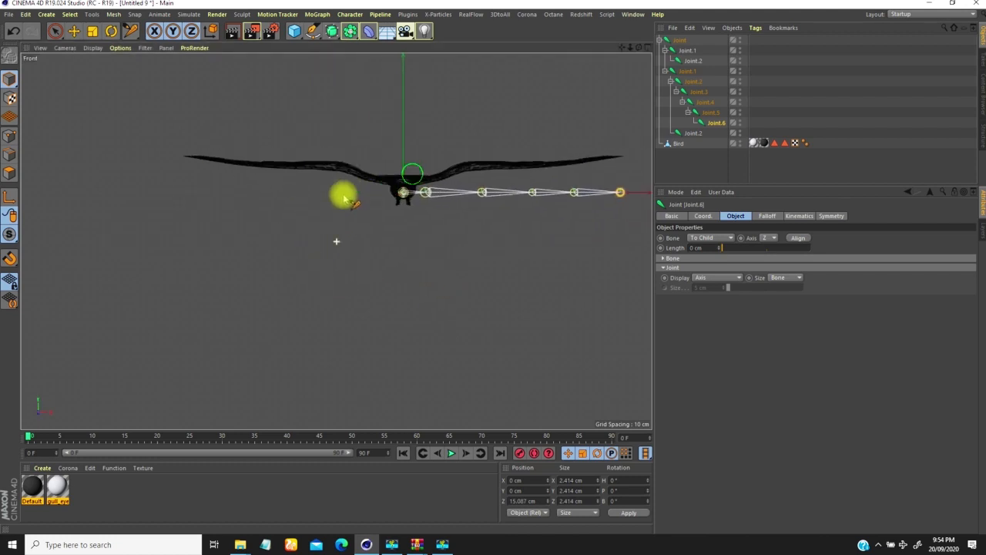
pyautogui.scroll(-5, 339, 196)
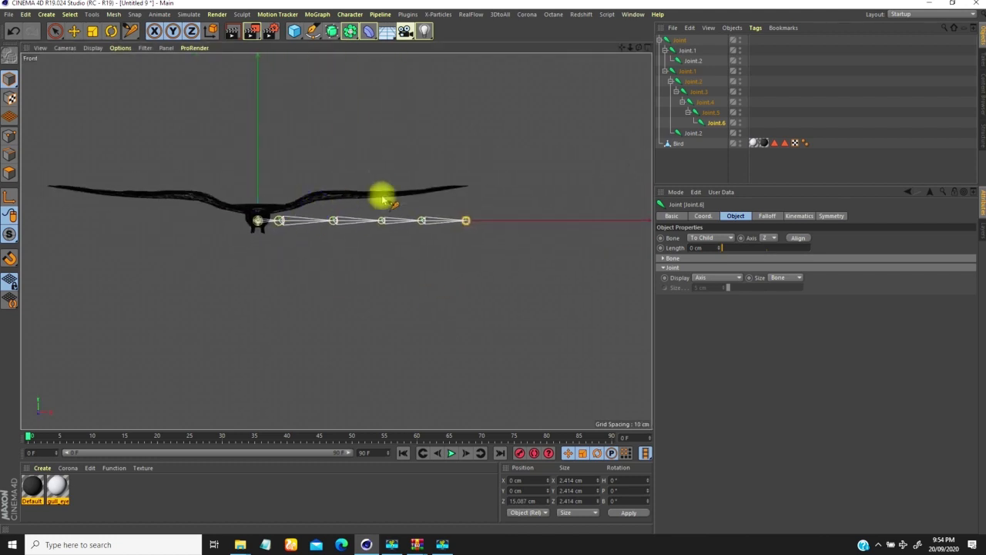
pyautogui.scroll(5, 319, 213)
pyautogui.scroll(2, 286, 221)
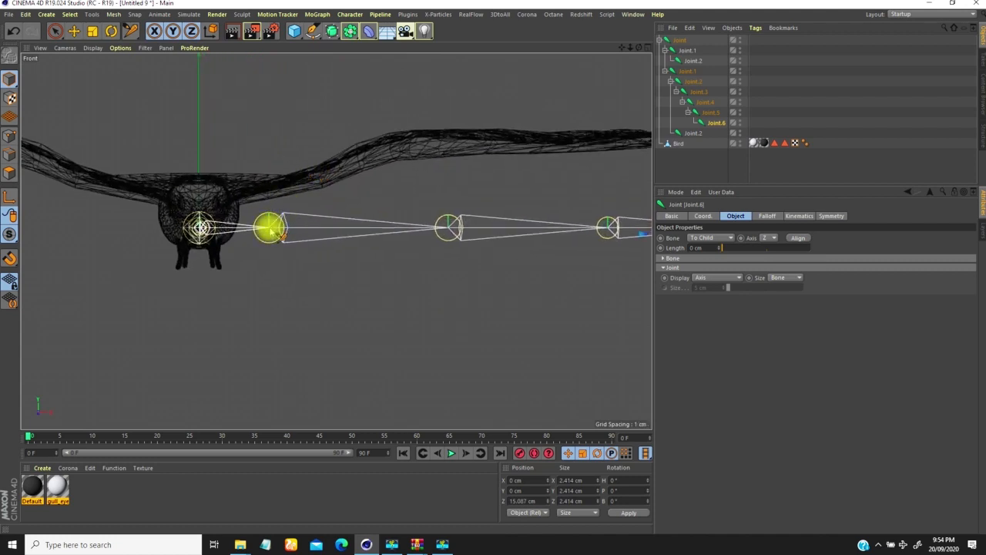
pyautogui.moveTo(270, 227); pyautogui.dragTo(269, 186)
pyautogui.moveTo(450, 227); pyautogui.dragTo(448, 132)
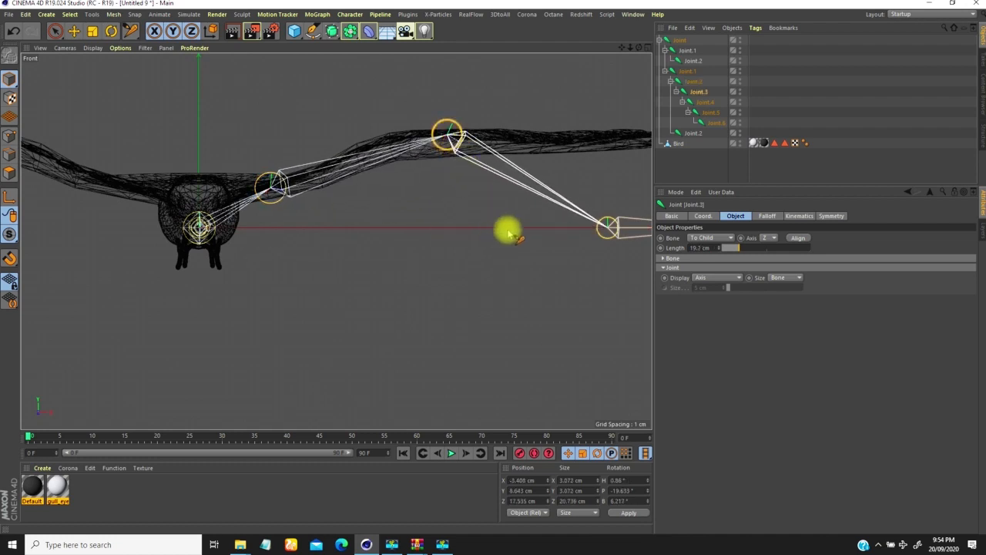
# Raise the three outer joints of the +X wing into the mesh, placing the last one at the feather tip
pyautogui.keyDown('alt'); pyautogui.moveTo(509, 235); pyautogui.dragTo(264, 216, button='middle'); pyautogui.keyUp('alt')
pyautogui.moveTo(360, 229); pyautogui.dragTo(355, 141)
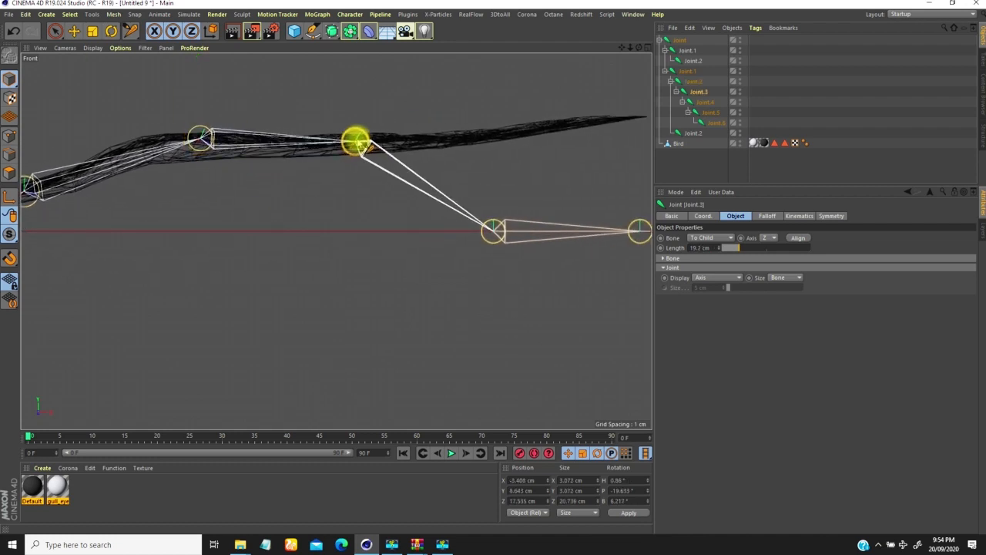
pyautogui.moveTo(494, 230); pyautogui.dragTo(484, 137)
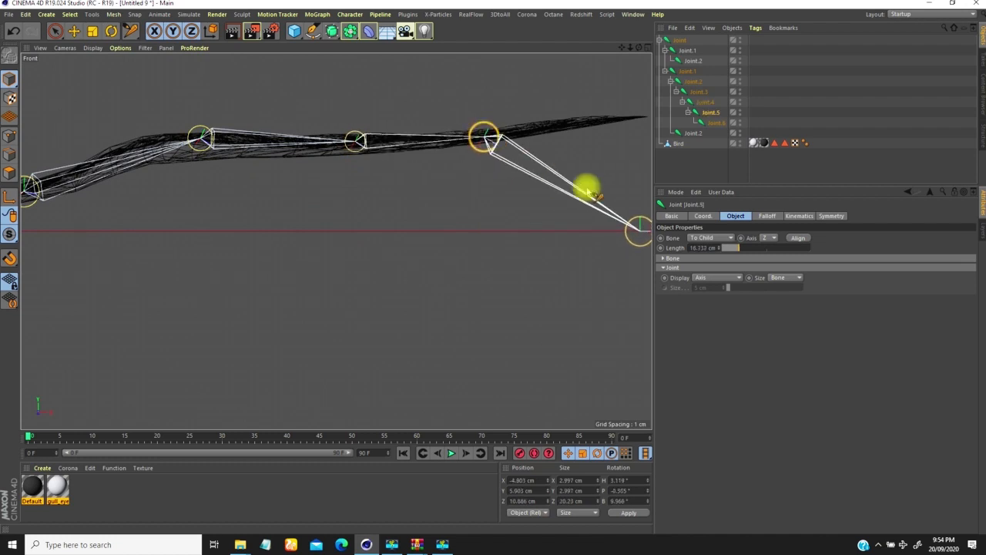
pyautogui.keyDown('alt'); pyautogui.moveTo(587, 188); pyautogui.dragTo(493, 200, button='middle'); pyautogui.keyUp('alt')
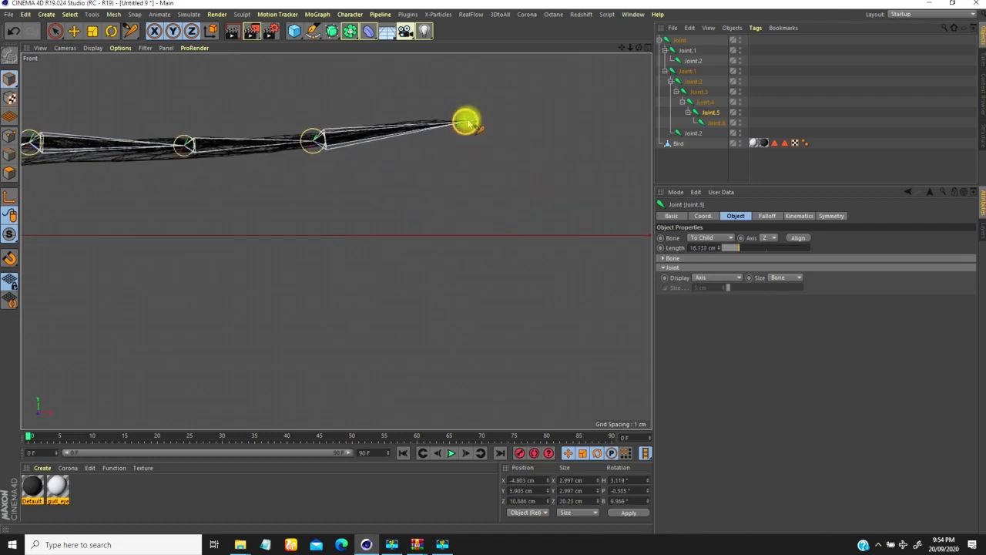
pyautogui.click(464, 119)
pyautogui.scroll(-5, 420, 176)
pyautogui.scroll(5, 353, 150)
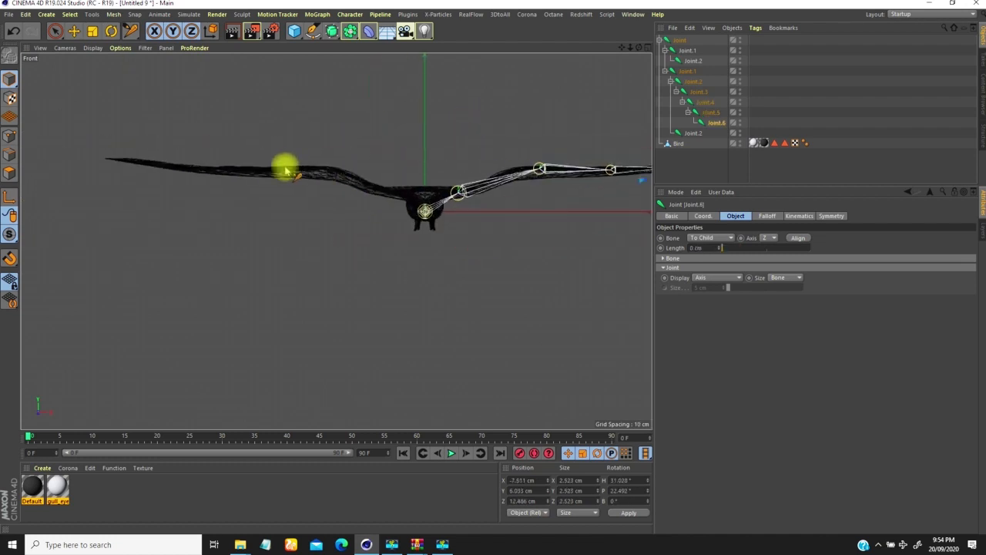
# In the right side view, raise the head and chest joints to the middle of the bird's body
pyautogui.keyDown('alt'); pyautogui.moveTo(437, 198); pyautogui.dragTo(323, 201, button='middle'); pyautogui.keyUp('alt')
pyautogui.keyDown('alt'); pyautogui.moveTo(359, 190); pyautogui.dragTo(399, 146, button='right'); pyautogui.keyUp('alt')
pyautogui.press('F3')
pyautogui.keyDown('alt'); pyautogui.moveTo(354, 231); pyautogui.dragTo(342, 219, button='middle'); pyautogui.keyUp('alt')
pyautogui.moveTo(215, 265); pyautogui.dragTo(222, 239)
pyautogui.moveTo(297, 263); pyautogui.dragTo(297, 233)
# Raise the root, tail base and tail tip joints in the side view so they run through the rear body and tail
pyautogui.keyDown('alt'); pyautogui.moveTo(382, 283); pyautogui.dragTo(226, 287, button='middle'); pyautogui.keyUp('alt')
pyautogui.moveTo(346, 270); pyautogui.dragTo(346, 235)
pyautogui.moveTo(438, 271); pyautogui.dragTo(436, 228)
pyautogui.moveTo(588, 271); pyautogui.dragTo(574, 212)
pyautogui.scroll(-6, 468, 224)
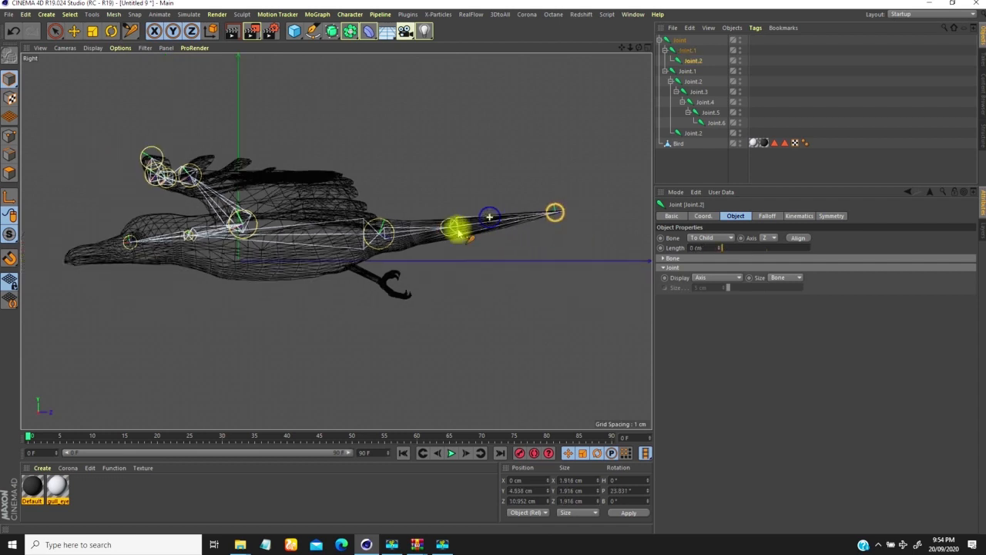
pyautogui.keyDown('alt'); pyautogui.moveTo(441, 223); pyautogui.dragTo(423, 227, button='middle'); pyautogui.keyUp('alt')
pyautogui.scroll(7, 418, 231)
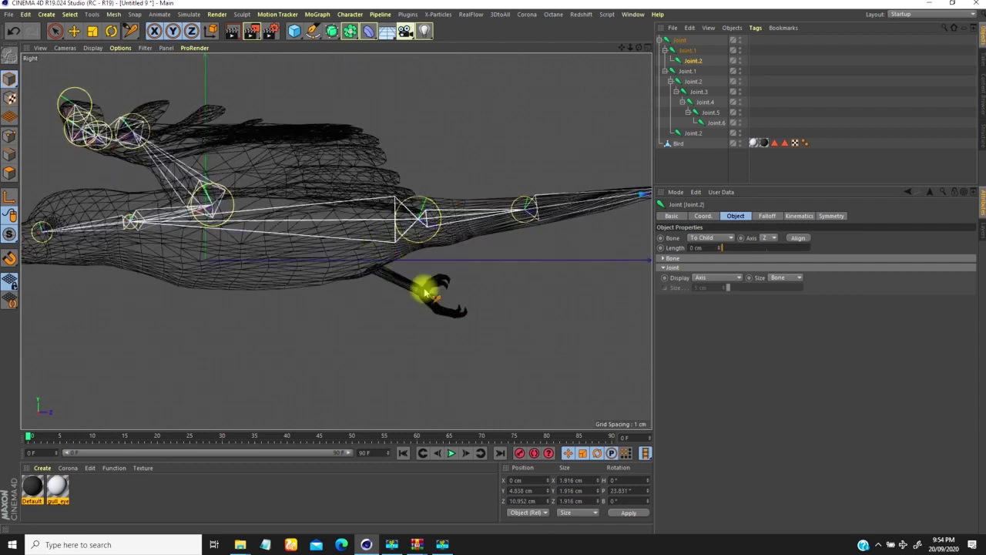
# In the perspective view, select the root joint with the Move tool and enable axis modification
pyautogui.press('F1')
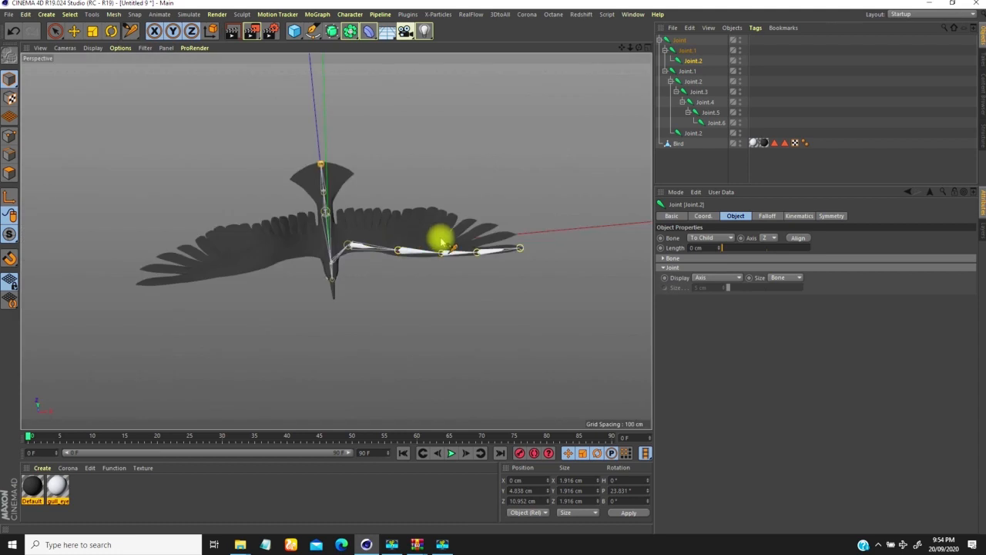
pyautogui.moveTo(372, 260)
pyautogui.keyDown('alt'); pyautogui.mouseDown()
pyautogui.moveTo(385, 266)
pyautogui.moveTo(283, 169)
pyautogui.moveTo(221, 149)
pyautogui.moveTo(367, 246)
pyautogui.moveTo(425, 198)
pyautogui.moveTo(374, 242)
pyautogui.mouseUp(); pyautogui.keyUp('alt')
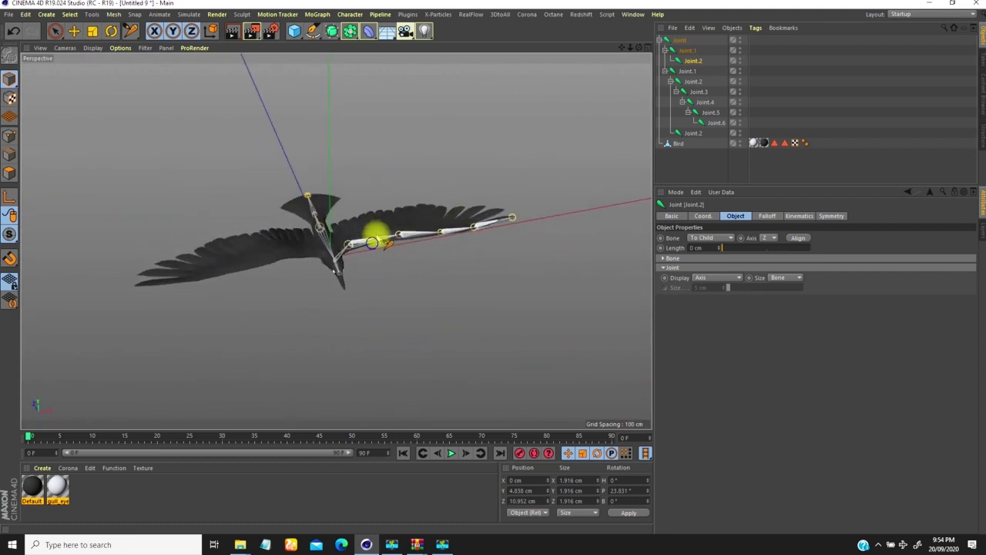
pyautogui.scroll(5, 401, 200)
pyautogui.keyDown('alt'); pyautogui.moveTo(423, 164); pyautogui.dragTo(324, 300); pyautogui.keyUp('alt')
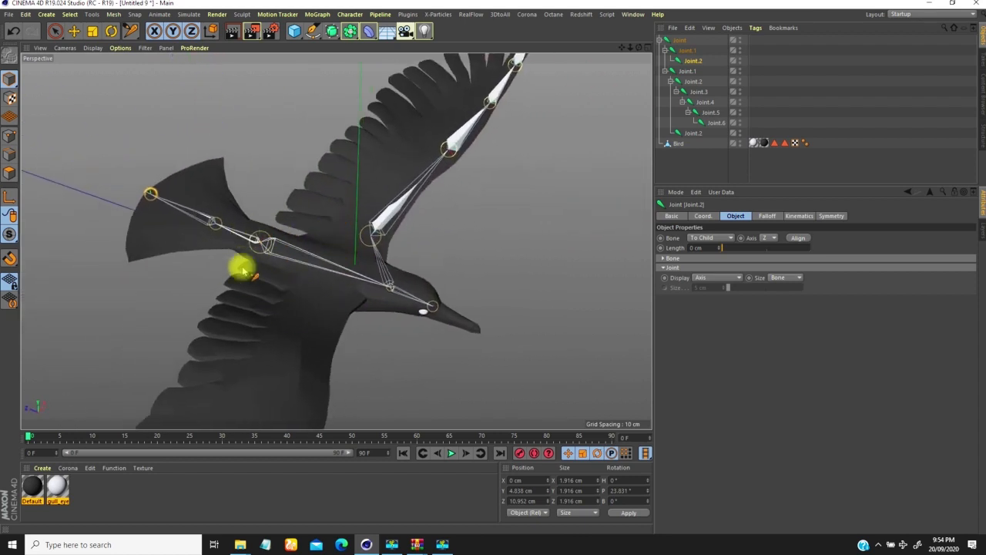
pyautogui.keyDown('alt'); pyautogui.moveTo(285, 267); pyautogui.dragTo(282, 242); pyautogui.keyUp('alt')
pyautogui.click(680, 40)
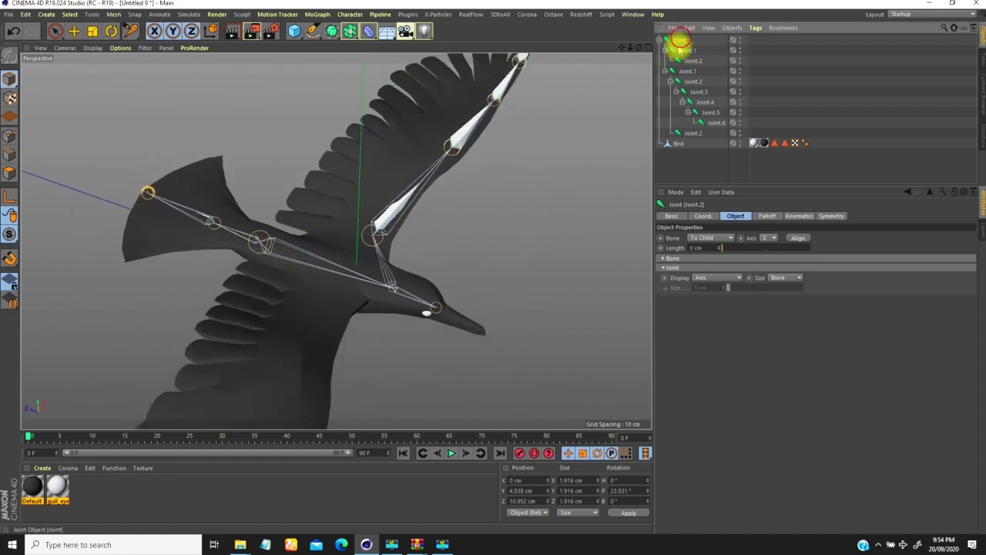
pyautogui.keyDown('alt'); pyautogui.moveTo(228, 281); pyautogui.dragTo(231, 239); pyautogui.keyUp('alt')
pyautogui.click(74, 31)
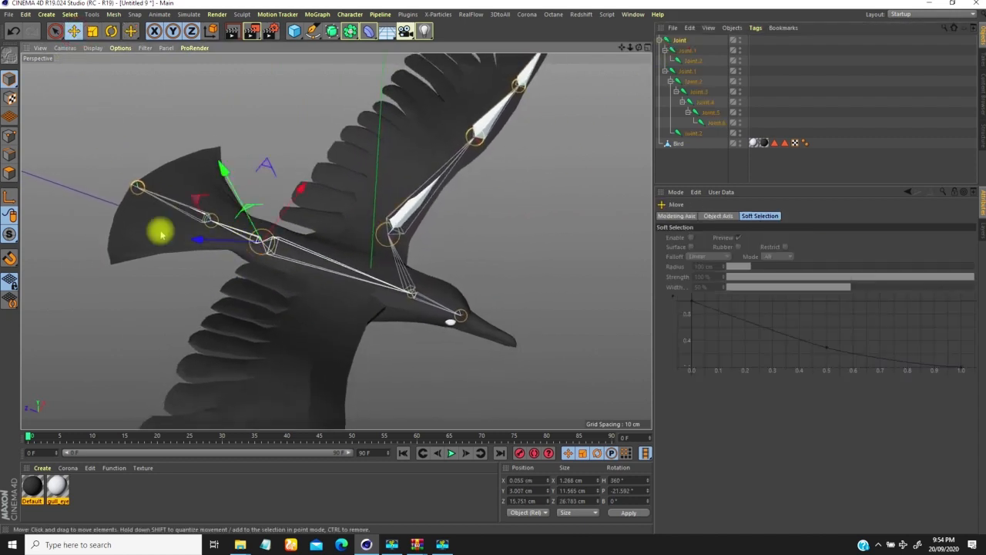
pyautogui.keyDown('alt'); pyautogui.moveTo(297, 224); pyautogui.dragTo(253, 236); pyautogui.keyUp('alt')
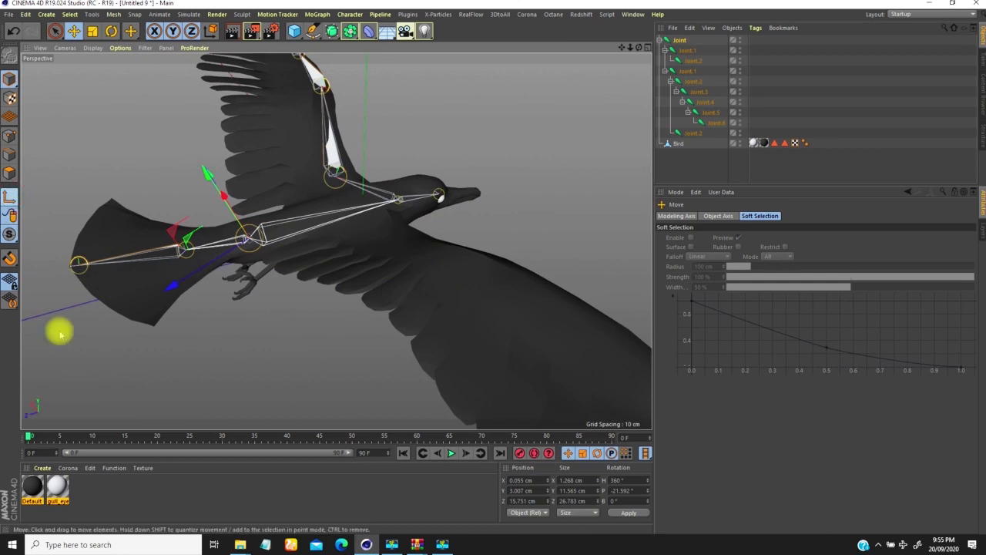
# Try to reset the root joint's pitch rotation to 0° in its object coordinates, and undo the change
pyautogui.click(677, 39)
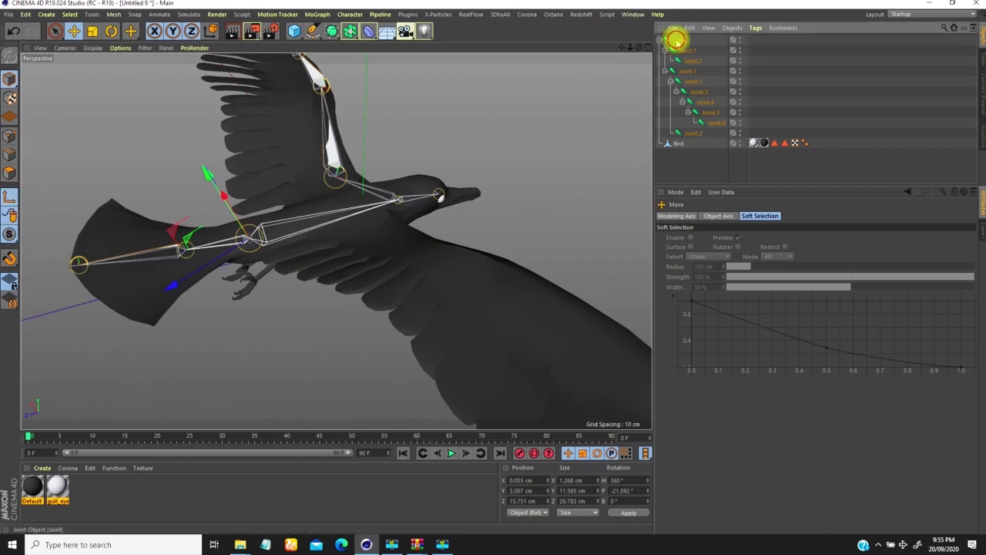
pyautogui.click(714, 217)
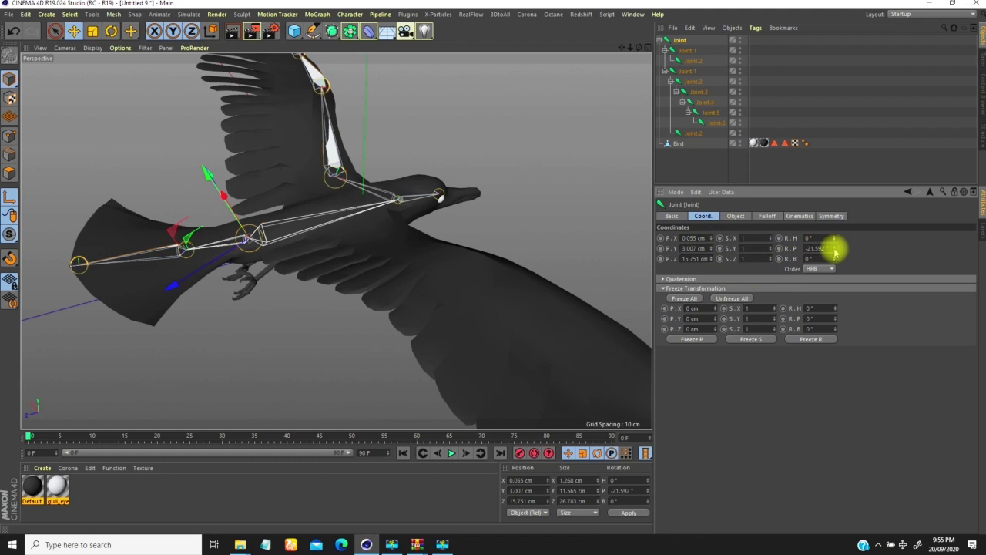
pyautogui.rightClick(834, 249)
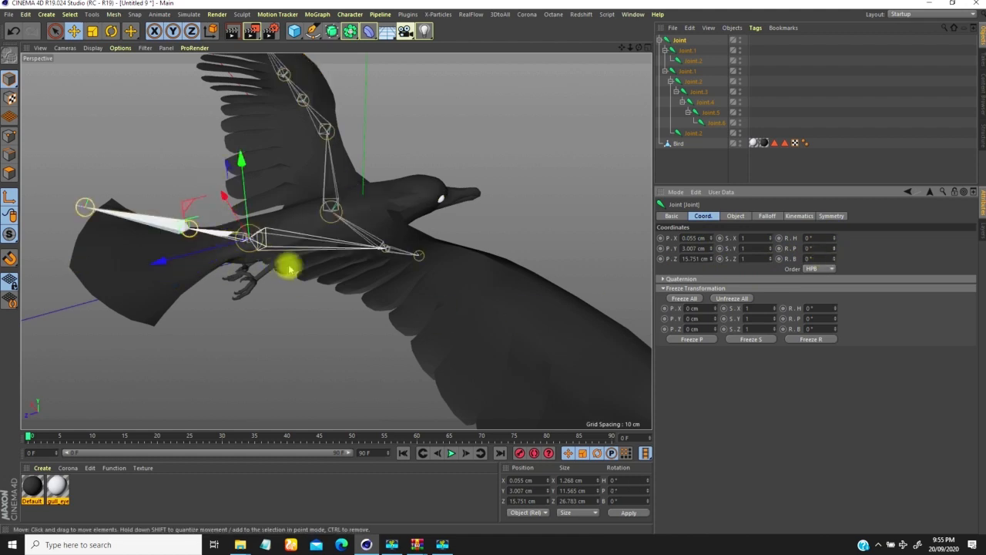
pyautogui.keyDown('alt'); pyautogui.moveTo(285, 274); pyautogui.dragTo(279, 259); pyautogui.keyUp('alt')
pyautogui.hotkey('ctrl', 'z')
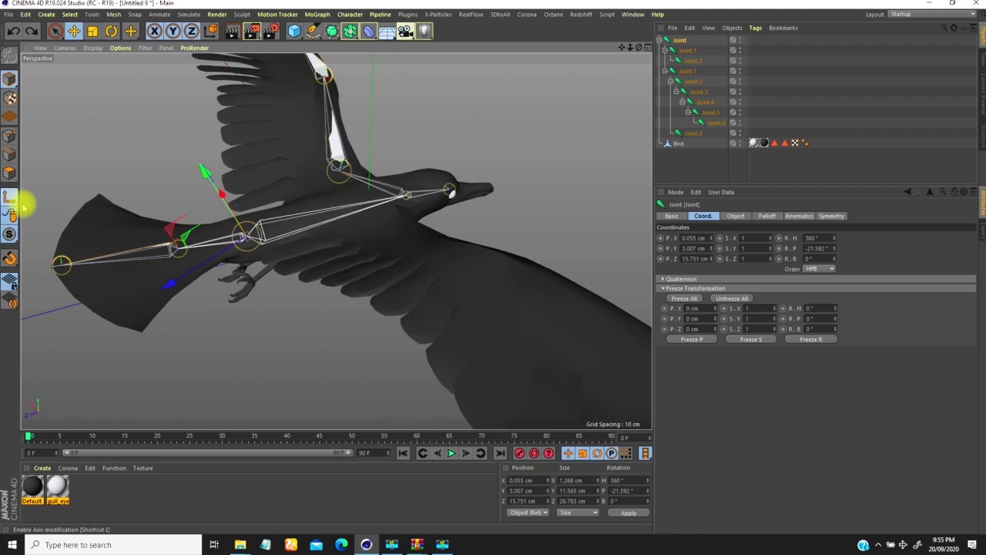
# Set the root joint's axis rotation to 0° for heading and pitch in the coordinate values
pyautogui.moveTo(333, 215)
pyautogui.keyDown('alt'); pyautogui.mouseDown()
pyautogui.moveTo(336, 241)
pyautogui.moveTo(333, 207)
pyautogui.mouseUp(); pyautogui.keyUp('alt')
pyautogui.keyDown('alt'); pyautogui.moveTo(280, 223); pyautogui.dragTo(266, 199); pyautogui.keyUp('alt')
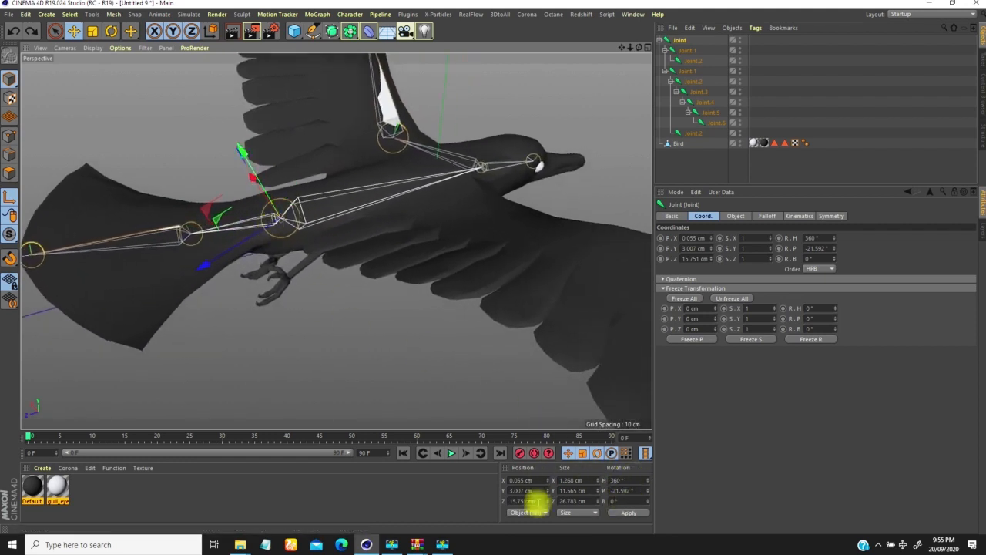
pyautogui.click(628, 481)
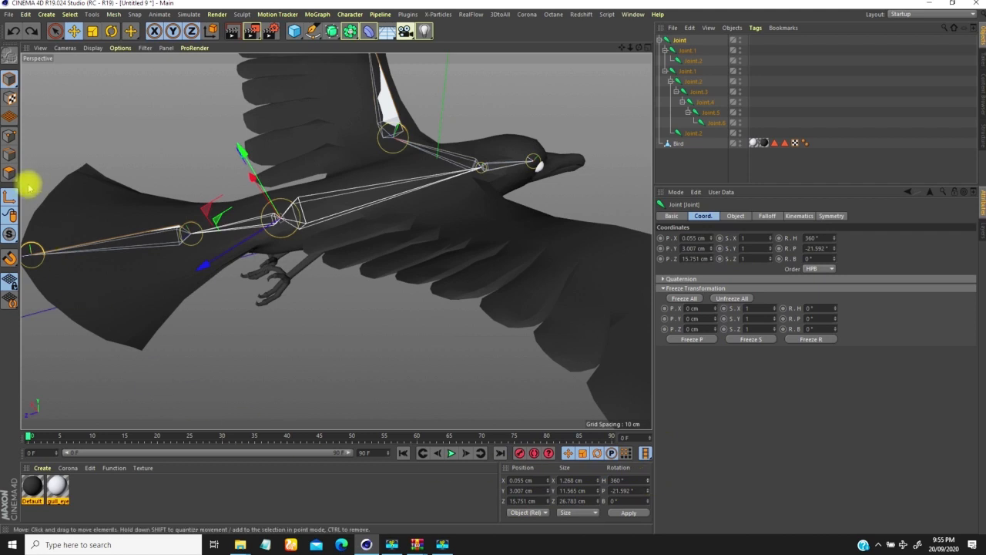
pyautogui.middleClick(682, 40)
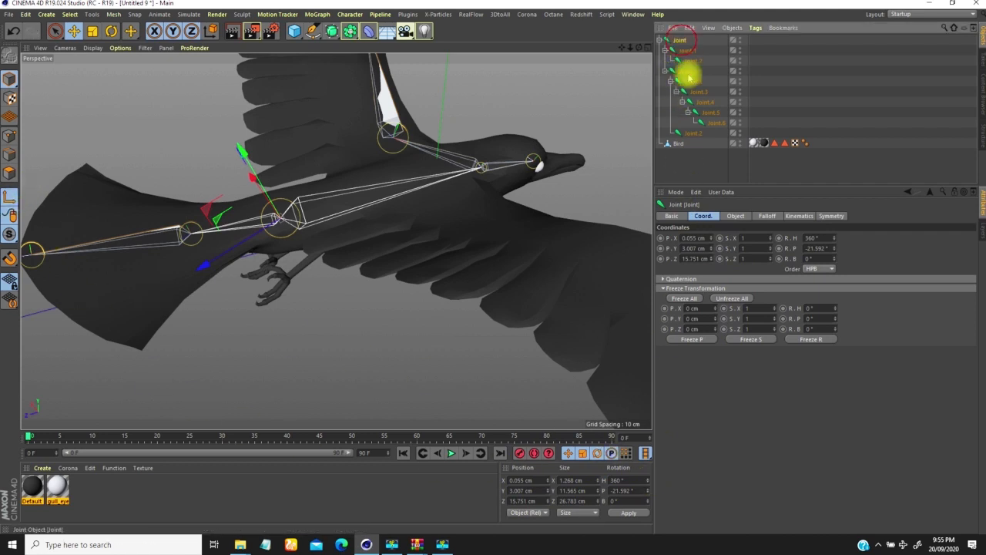
pyautogui.moveTo(629, 482); pyautogui.dragTo(583, 472)
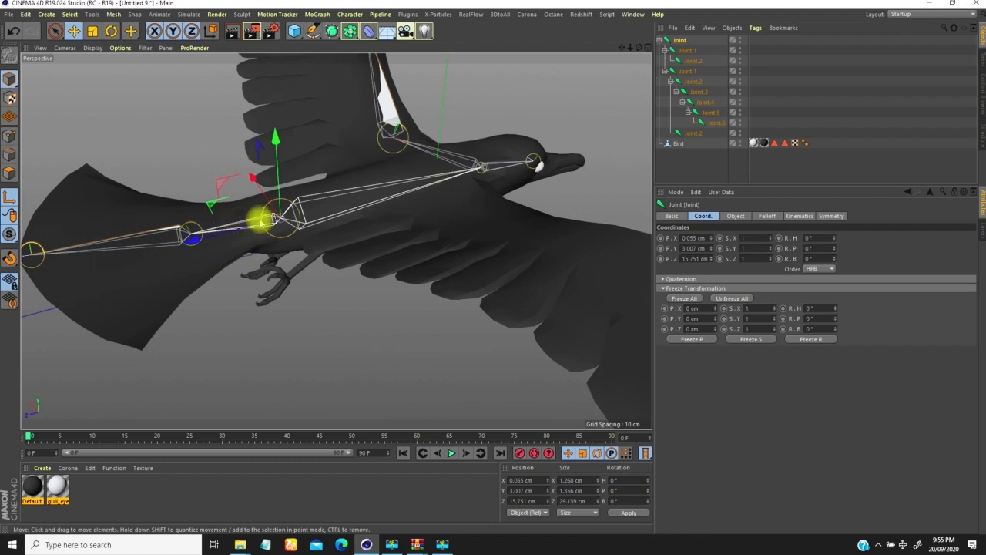
pyautogui.scroll(4, 293, 196)
pyautogui.keyDown('alt'); pyautogui.moveTo(246, 225); pyautogui.dragTo(335, 281); pyautogui.keyUp('alt')
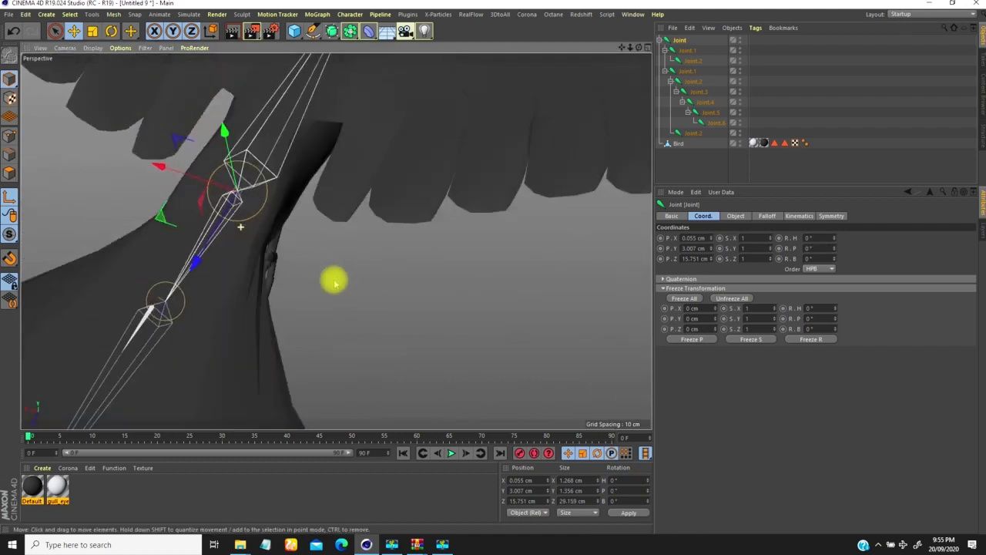
pyautogui.keyDown('alt'); pyautogui.moveTo(249, 226); pyautogui.dragTo(421, 225); pyautogui.keyUp('alt')
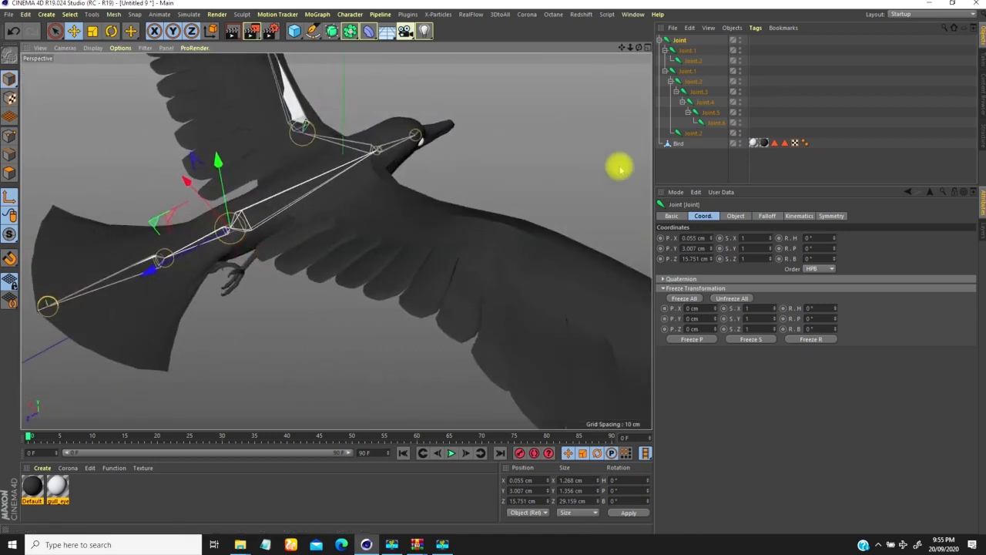
# Set the axis pitch rotation of the tail base joint and of the tail tip joint to 0°
pyautogui.click(688, 50)
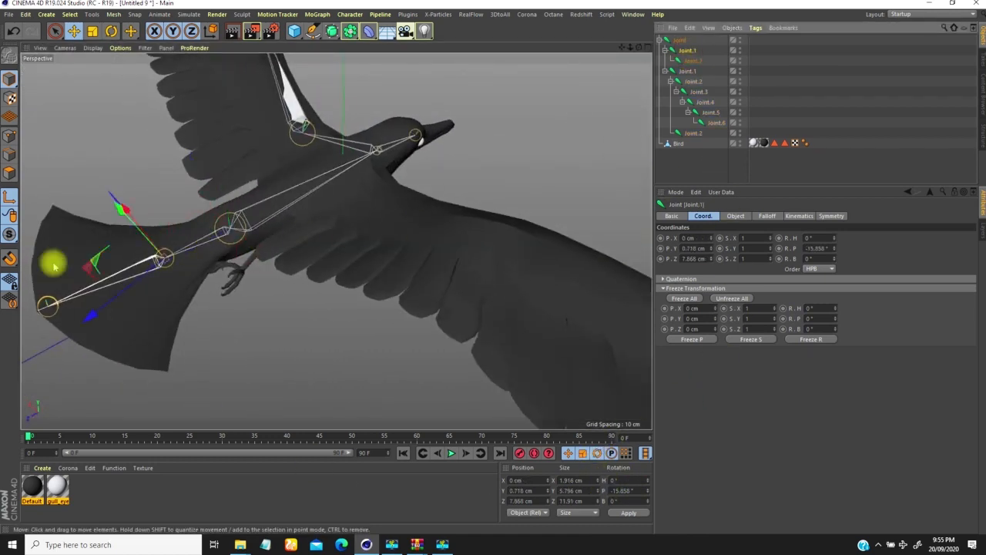
pyautogui.click(636, 490)
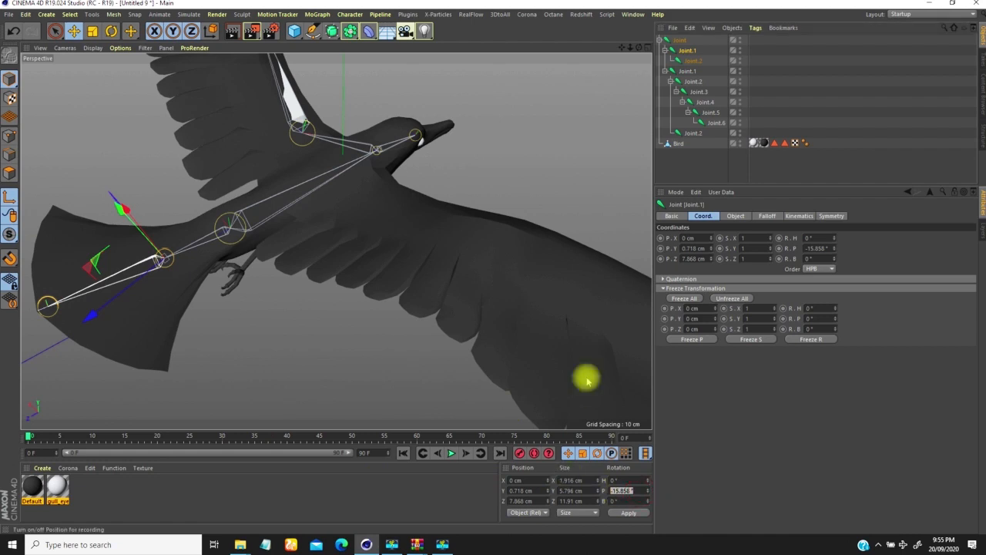
pyautogui.click(692, 59)
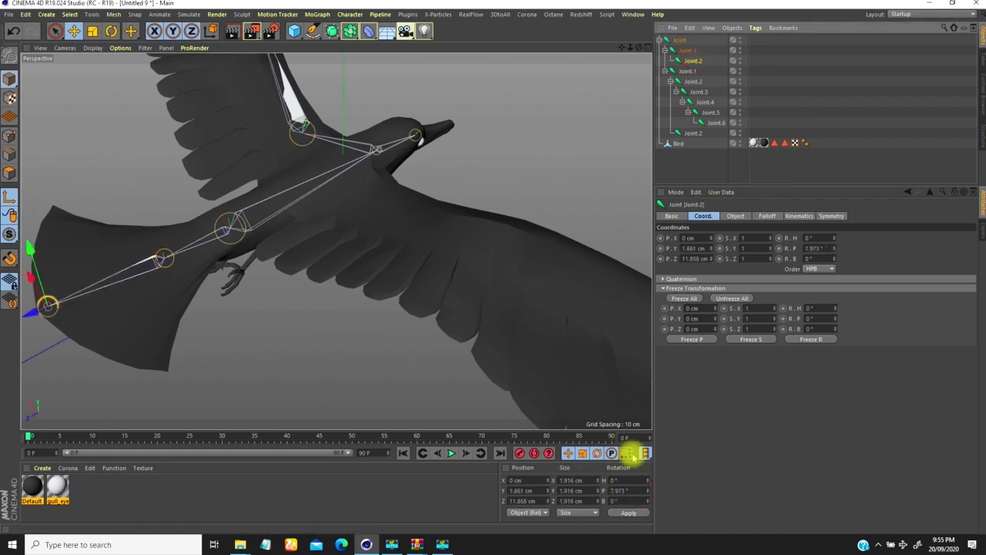
pyautogui.write('0')
pyautogui.press('Return')
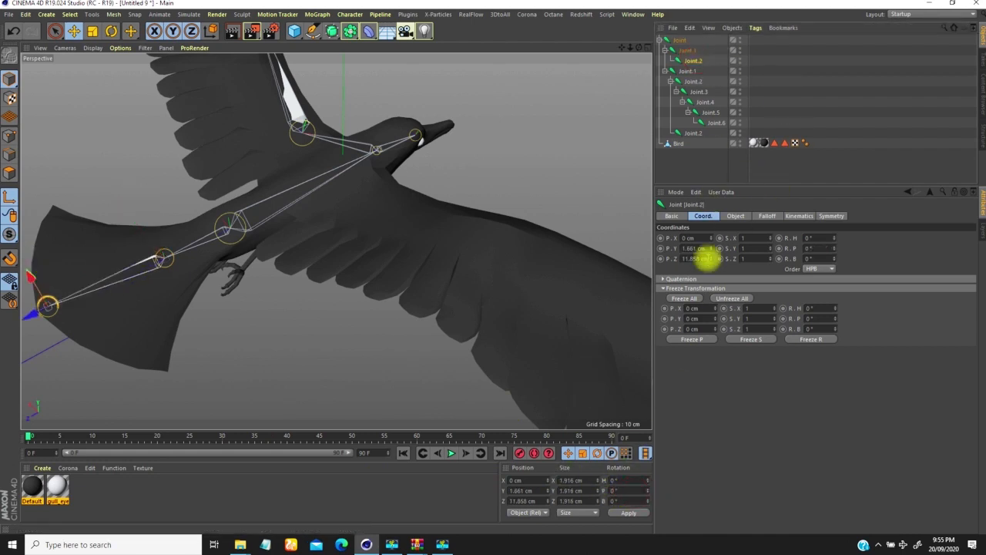
# Set the chest joint's axis heading and pitch rotation to 0° and select the shoulder joint below it
pyautogui.click(694, 71)
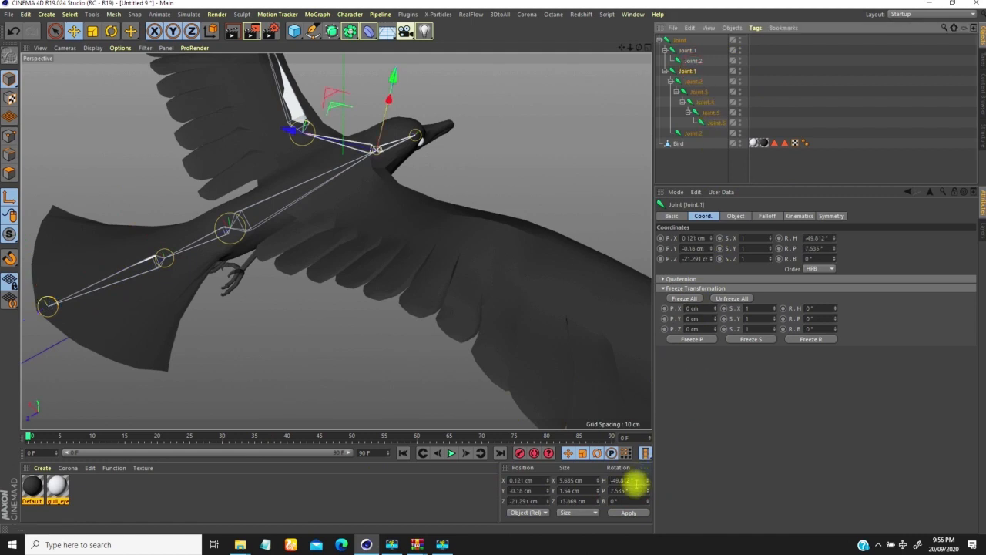
pyautogui.click(628, 480)
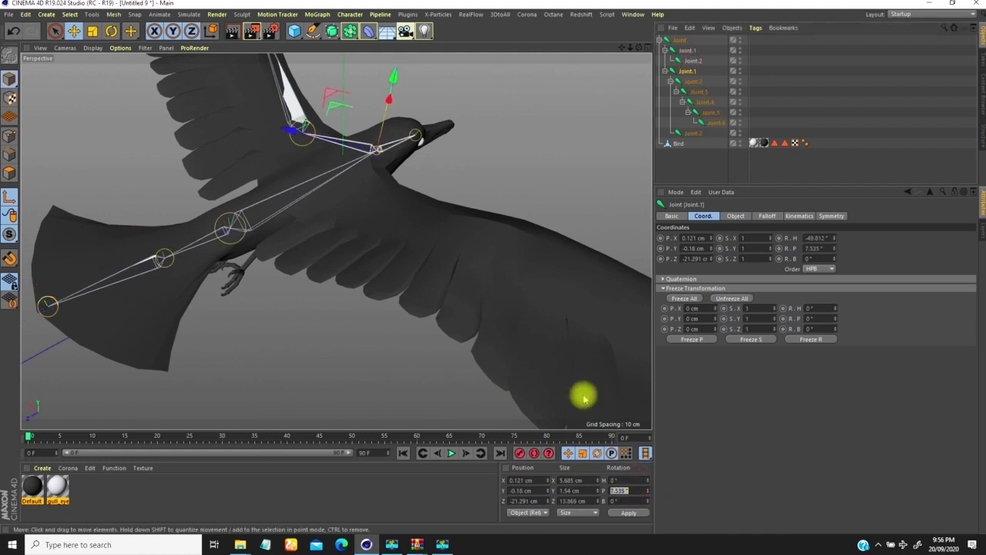
pyautogui.press('Return')
pyautogui.click(692, 81)
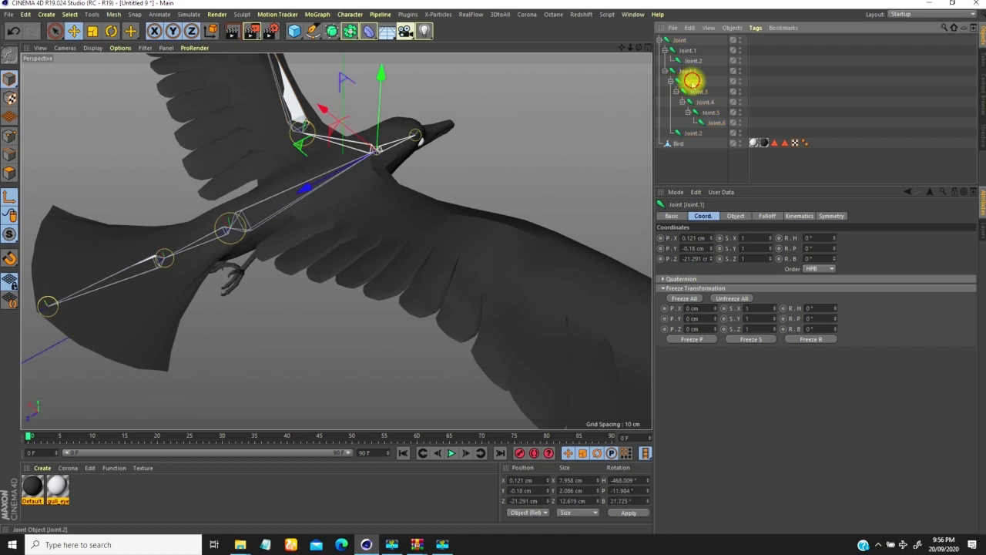
# Set the axis heading, pitch and bank rotation to 0° for the shoulder joint and the wing joint directly below it
pyautogui.click(630, 480)
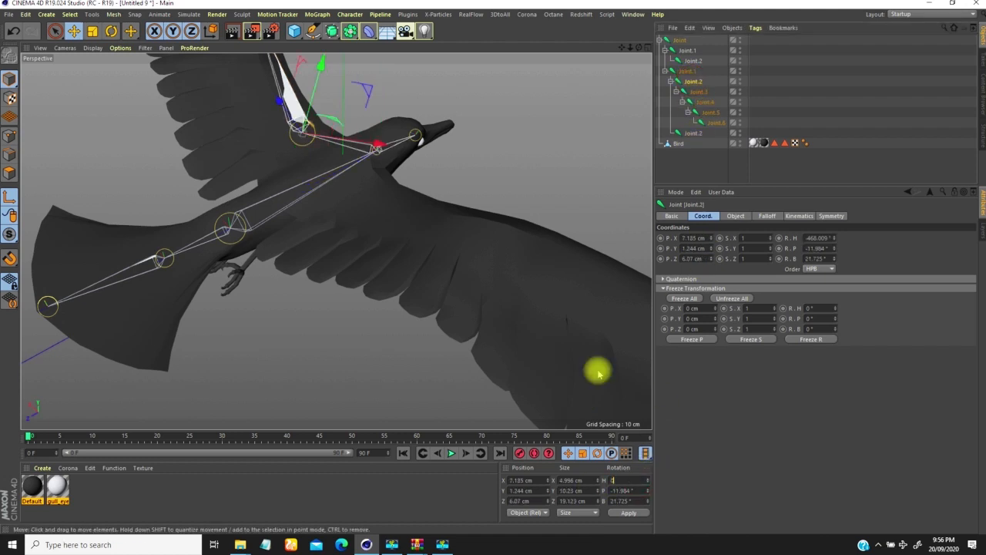
pyautogui.press('Tab')
pyautogui.write('0')
pyautogui.press('Return')
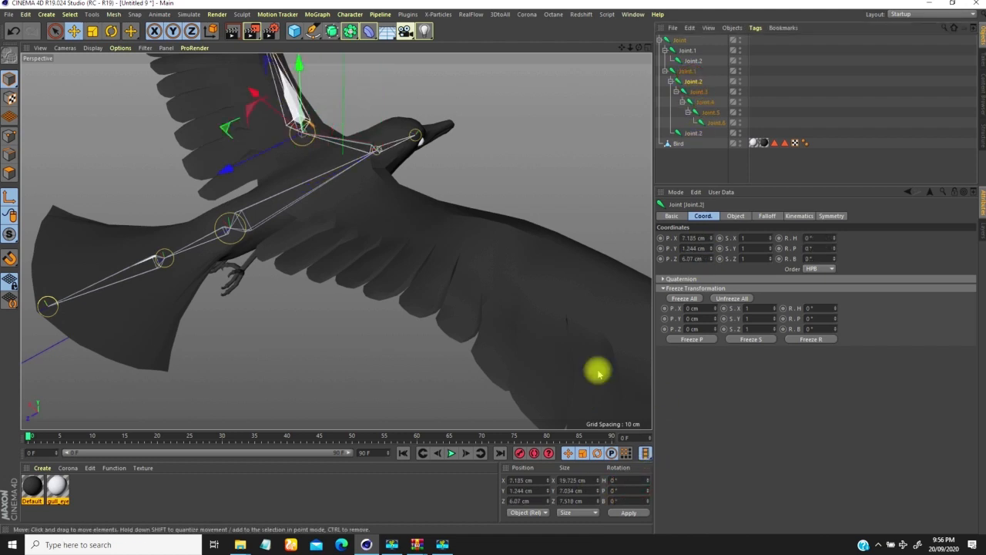
pyautogui.click(700, 92)
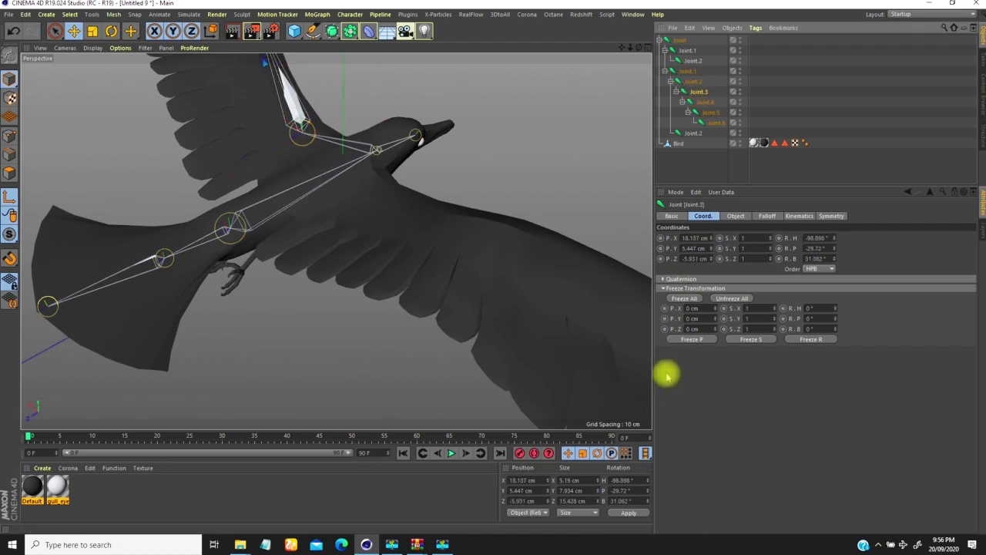
pyautogui.click(624, 481)
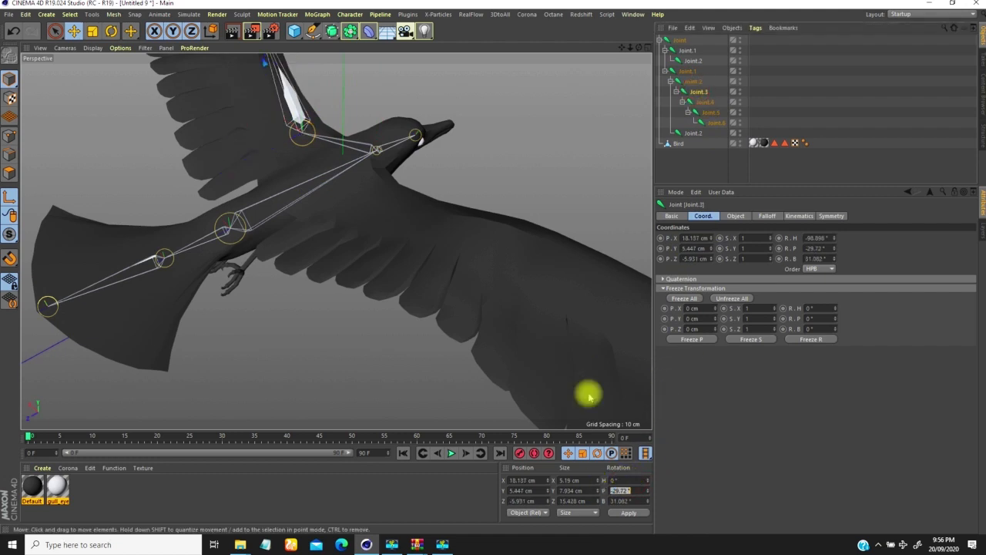
# Set the axis heading, pitch and bank rotation to 0° for the three outer wing joints, out to the wing tip
pyautogui.click(706, 101)
pyautogui.click(631, 480)
pyautogui.keyDown('alt'); pyautogui.moveTo(386, 375); pyautogui.dragTo(439, 320); pyautogui.keyUp('alt')
pyautogui.click(628, 480)
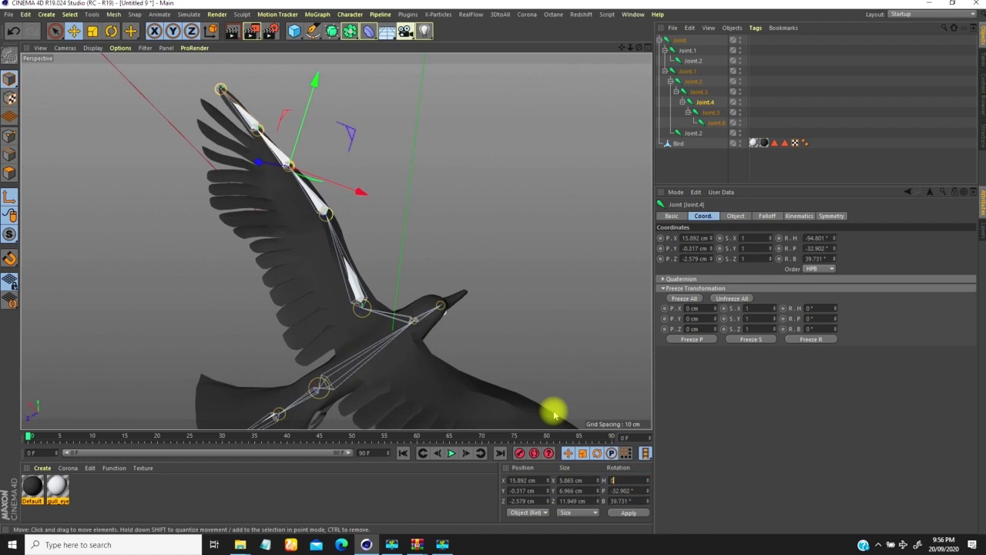
pyautogui.click(710, 113)
pyautogui.click(624, 479)
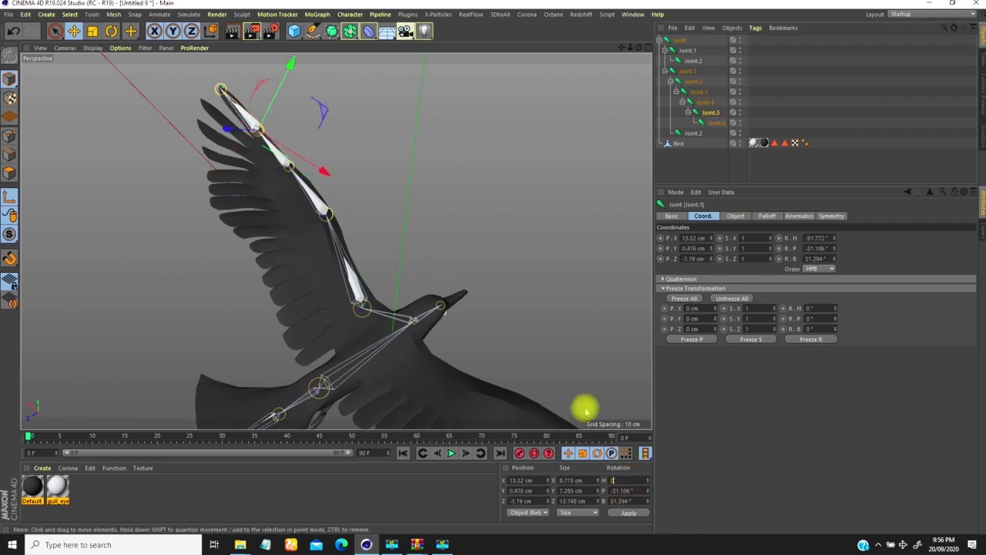
pyautogui.click(715, 122)
pyautogui.click(620, 480)
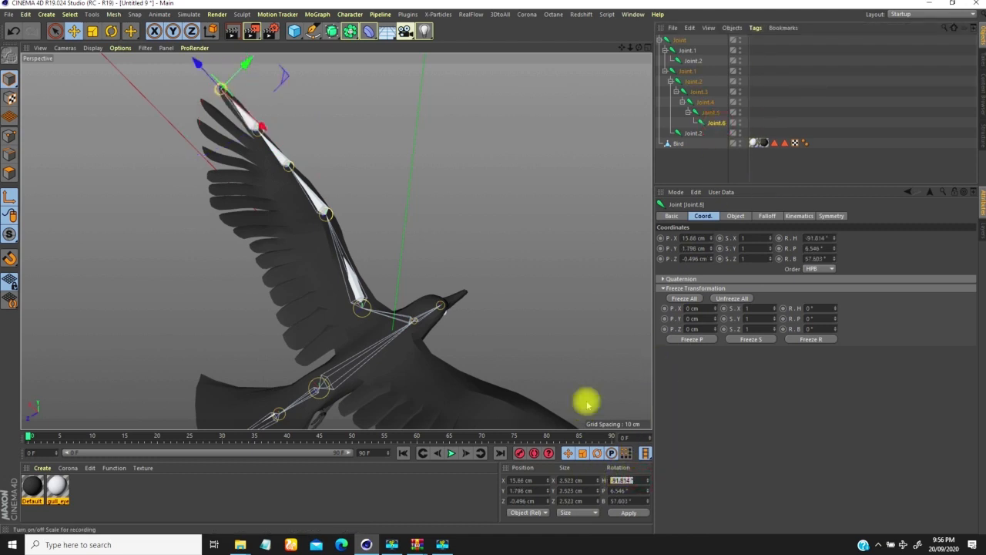
# Set the head joint's axis heading and pitch rotation to 0°
pyautogui.click(693, 132)
pyautogui.moveTo(638, 480); pyautogui.dragTo(596, 484)
pyautogui.write('0')
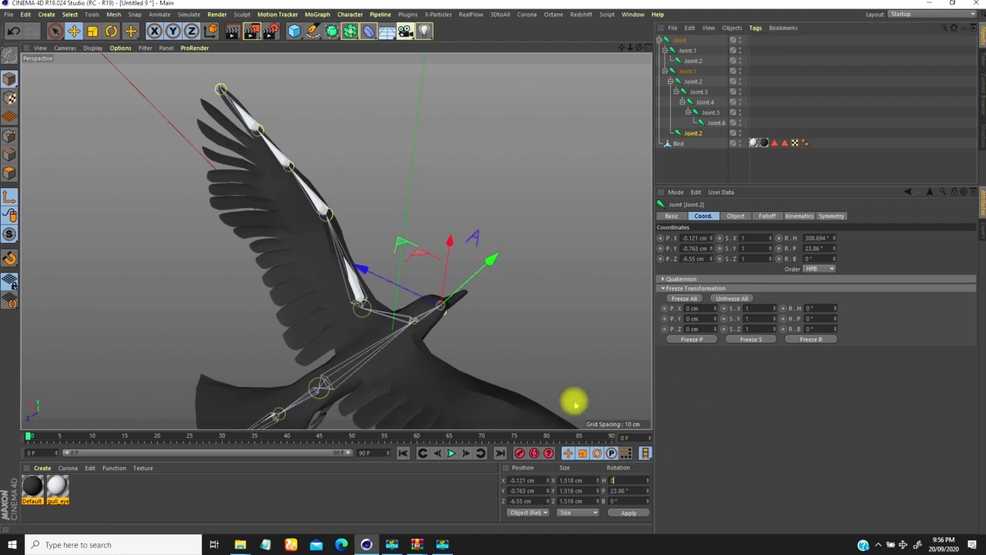
pyautogui.press('Tab')
pyautogui.write('0')
pyautogui.press('Return')
# Toggle the visibility of the chest joint and of the shoulder joint off and on to identify each in the skeleton
pyautogui.keyDown('alt'); pyautogui.moveTo(413, 216); pyautogui.dragTo(317, 240); pyautogui.keyUp('alt')
pyautogui.keyDown('alt'); pyautogui.moveTo(337, 243); pyautogui.dragTo(342, 194, button='right'); pyautogui.keyUp('alt')
pyautogui.keyDown('alt'); pyautogui.moveTo(341, 193); pyautogui.dragTo(325, 240, button='middle'); pyautogui.keyUp('alt')
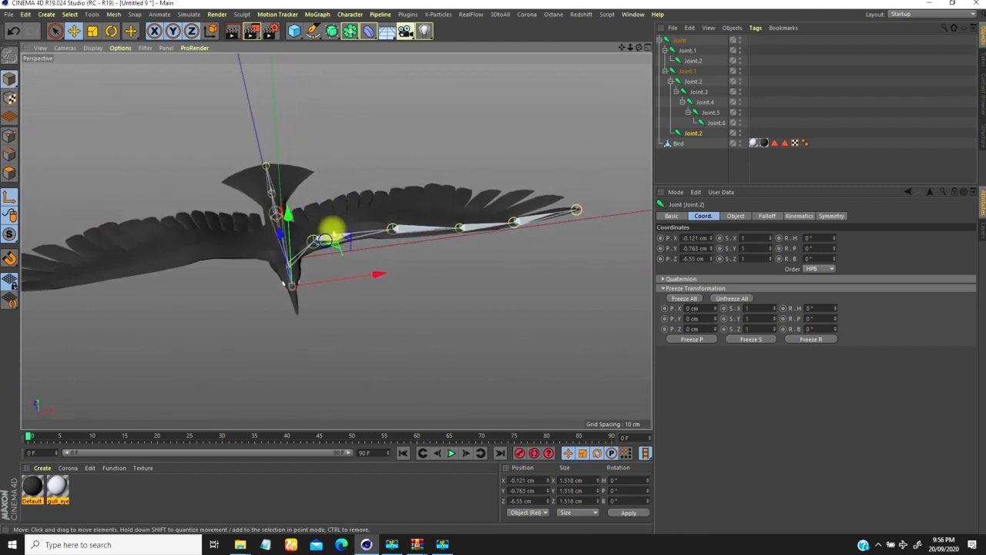
pyautogui.keyDown('alt'); pyautogui.moveTo(326, 240); pyautogui.dragTo(336, 214, button='right'); pyautogui.keyUp('alt')
pyautogui.keyDown('alt'); pyautogui.moveTo(333, 214); pyautogui.dragTo(280, 225, button='middle'); pyautogui.keyUp('alt')
pyautogui.keyDown('alt'); pyautogui.moveTo(339, 240); pyautogui.dragTo(313, 267, button='right'); pyautogui.keyUp('alt')
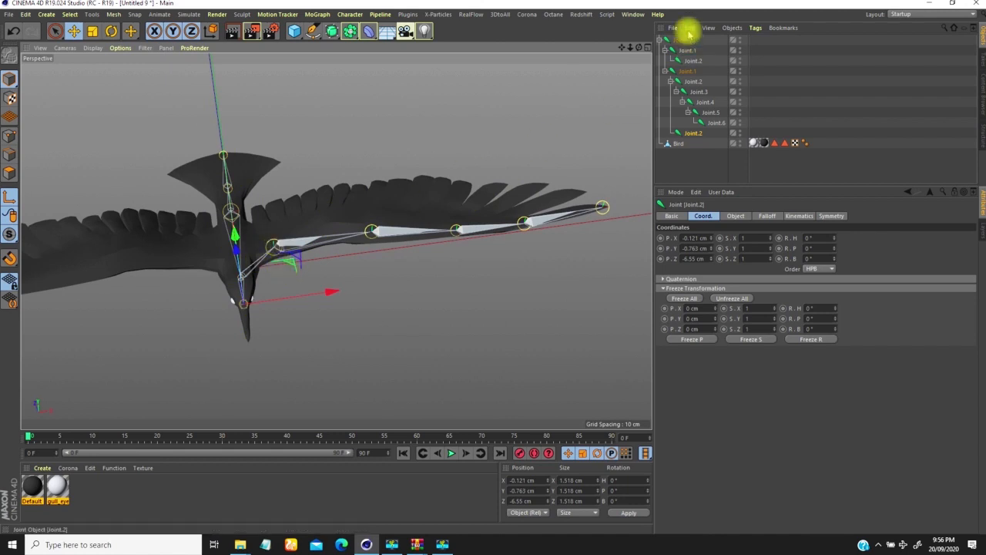
pyautogui.click(685, 71)
pyautogui.scroll(5, 269, 238)
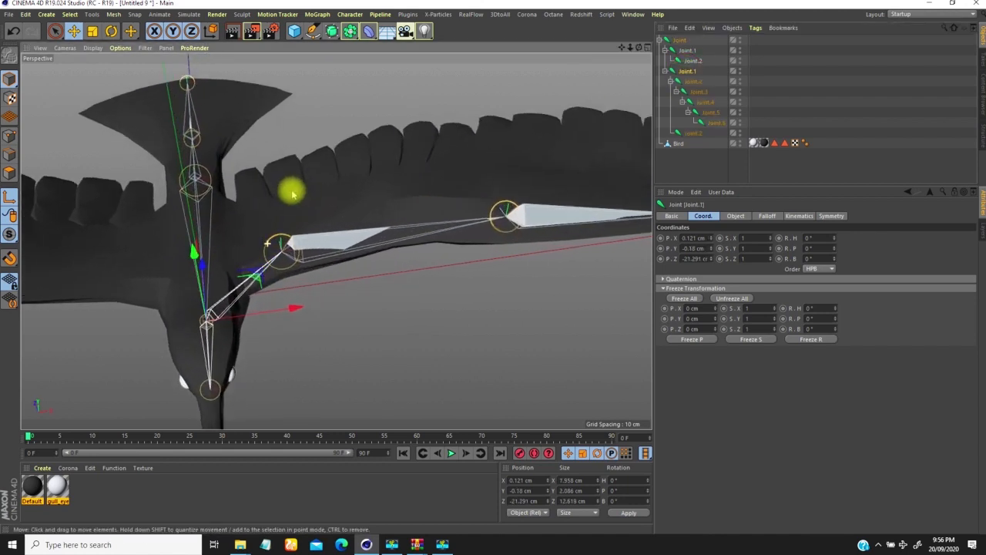
pyautogui.click(740, 70)
pyautogui.click(740, 70)
pyautogui.click(690, 81)
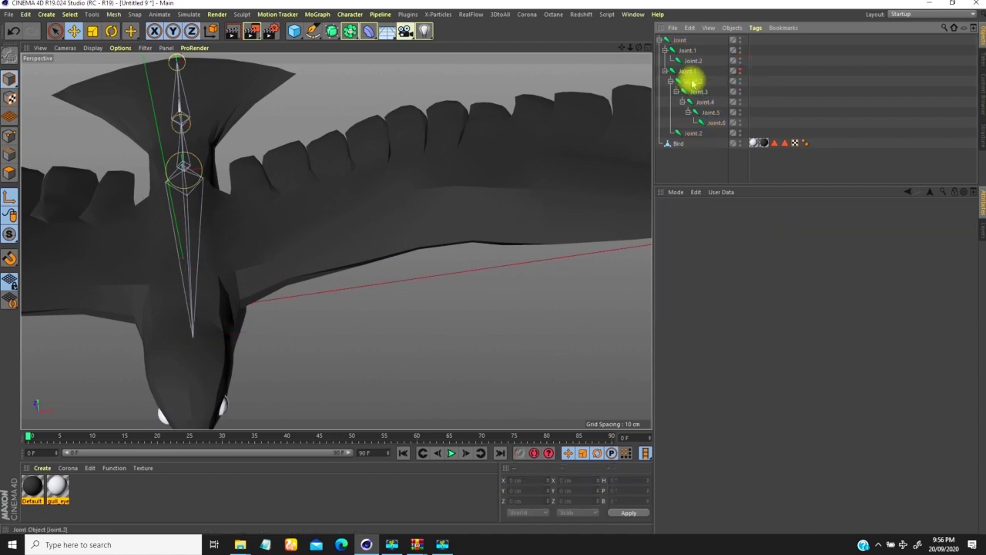
pyautogui.click(741, 80)
pyautogui.click(740, 70)
pyautogui.click(740, 79)
pyautogui.click(740, 80)
pyautogui.click(741, 80)
pyautogui.click(742, 81)
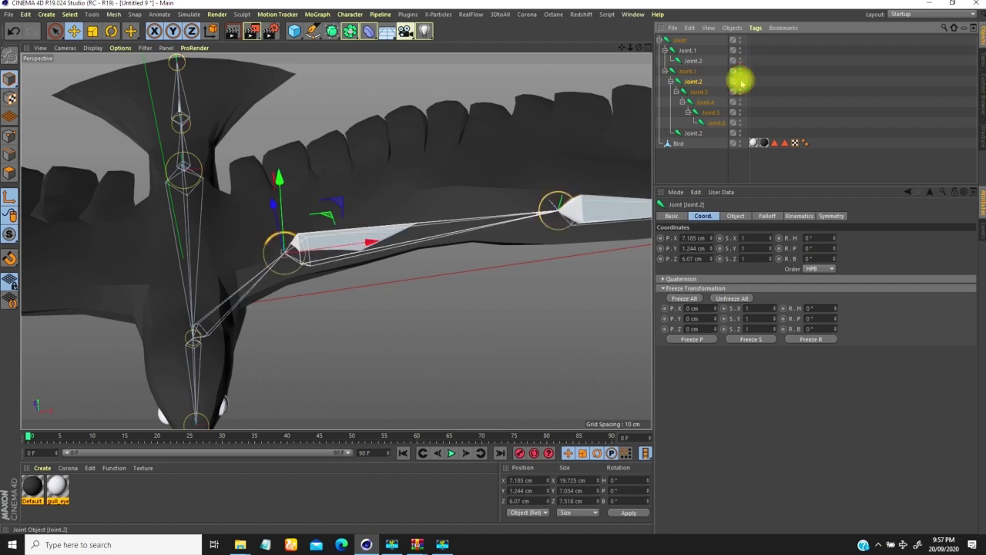
# Rename the five wing joints from shoulder to tip as l.wing1, l.wing2, l.wing3, l.wing4 and l.wing5
pyautogui.doubleClick(693, 80)
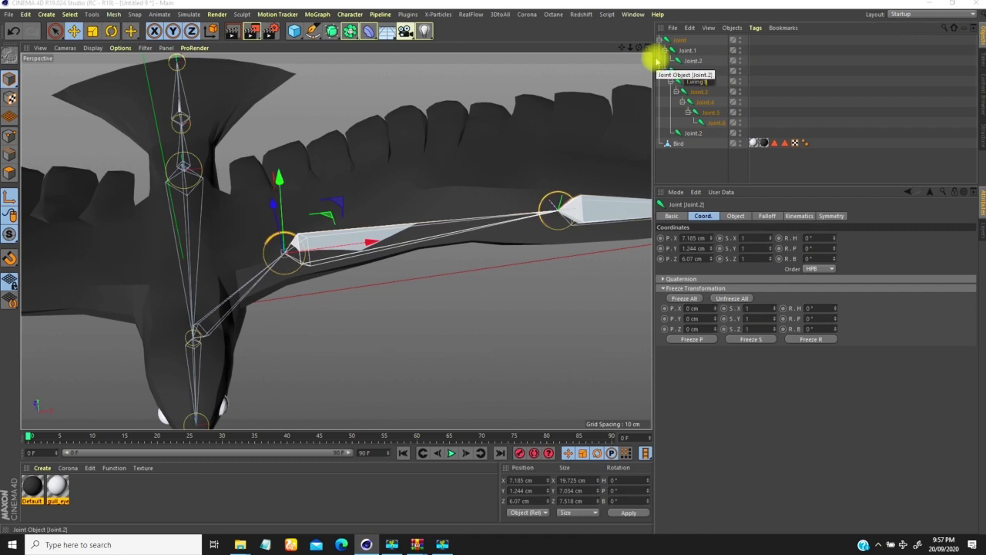
pyautogui.press('Down')
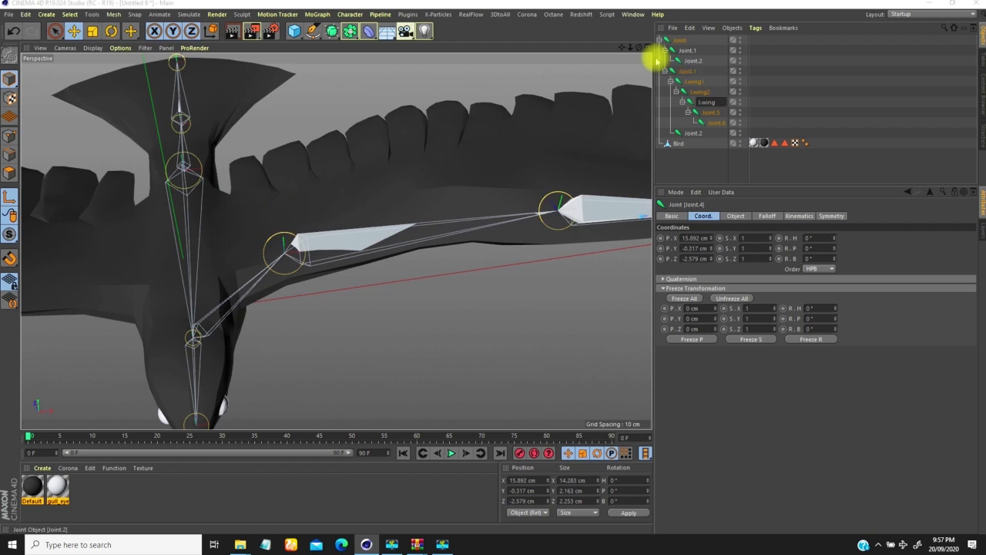
pyautogui.press('Tab')
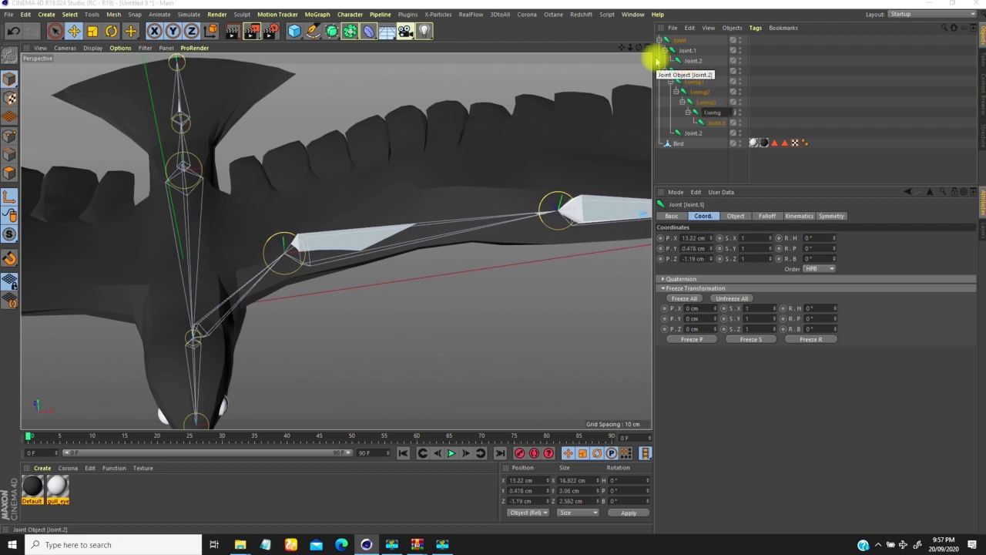
pyautogui.press('Tab')
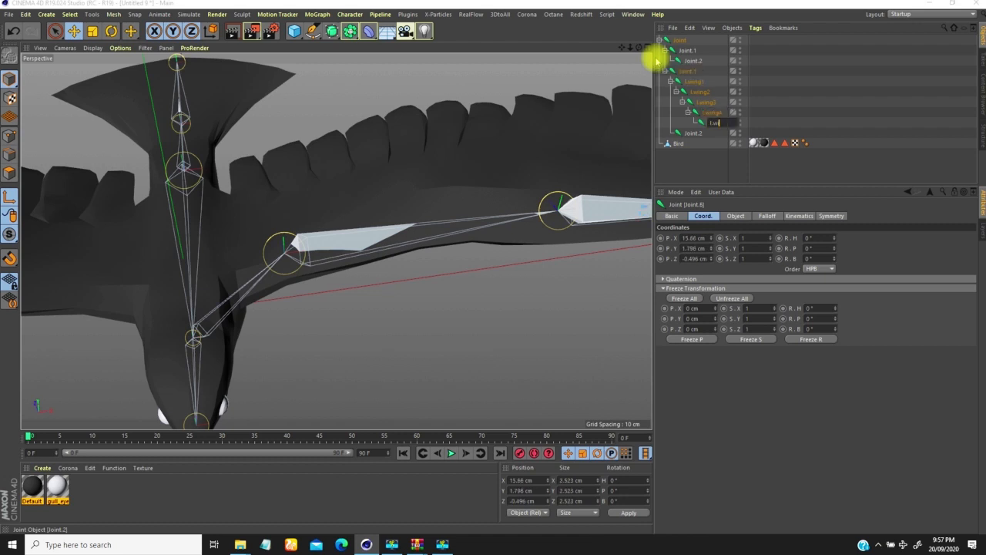
pyautogui.press('Return')
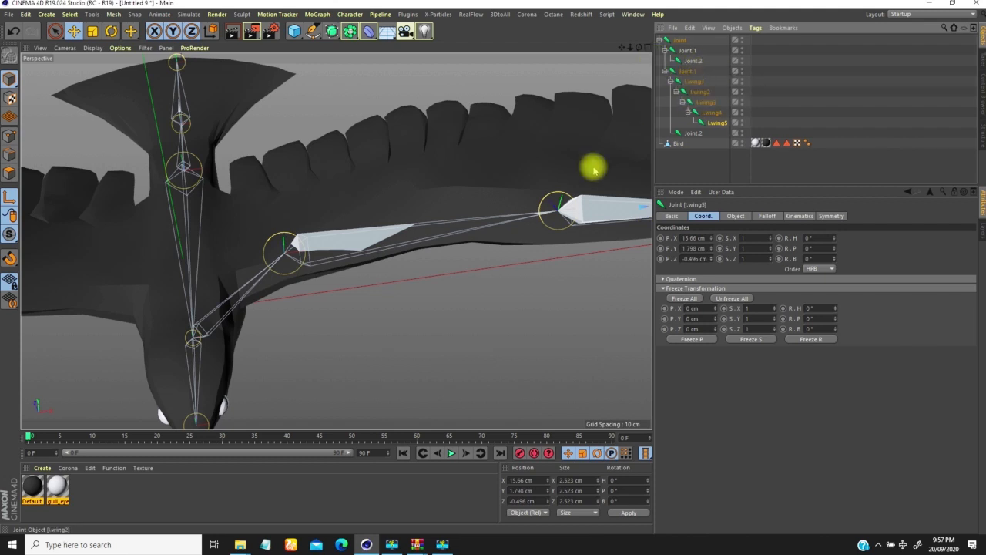
# Examine the placement of the wing joint chain on the bird from several angles
pyautogui.keyDown('alt'); pyautogui.moveTo(393, 221); pyautogui.dragTo(436, 223); pyautogui.keyUp('alt')
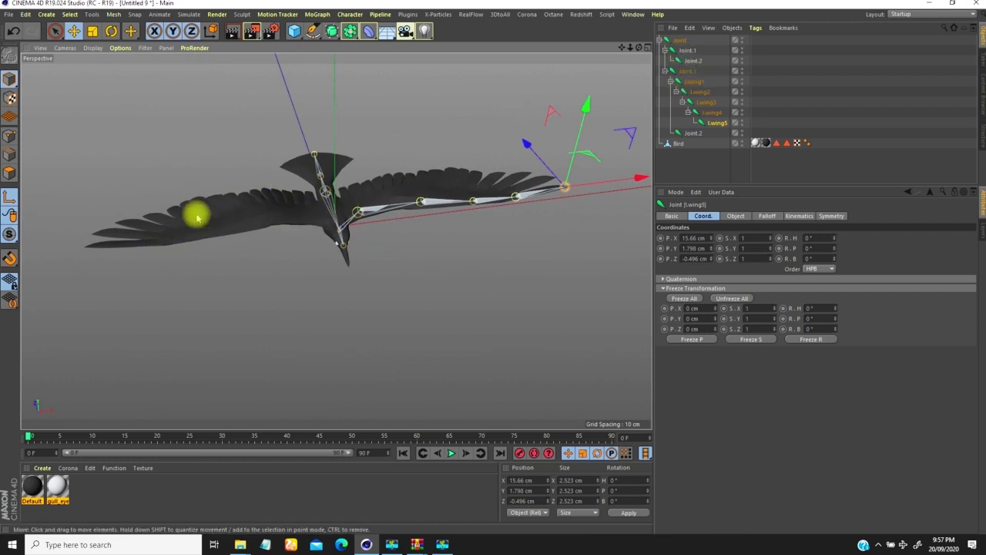
pyautogui.keyDown('alt'); pyautogui.moveTo(411, 184); pyautogui.dragTo(335, 219); pyautogui.keyUp('alt')
pyautogui.keyDown('alt'); pyautogui.moveTo(352, 263); pyautogui.dragTo(359, 237); pyautogui.keyUp('alt')
pyautogui.keyDown('alt'); pyautogui.moveTo(297, 233); pyautogui.dragTo(313, 187, button='right'); pyautogui.keyUp('alt')
pyautogui.keyDown('alt'); pyautogui.moveTo(313, 187); pyautogui.dragTo(296, 202, button='middle'); pyautogui.keyUp('alt')
pyautogui.keyDown('alt'); pyautogui.moveTo(306, 237); pyautogui.dragTo(281, 210); pyautogui.keyUp('alt')
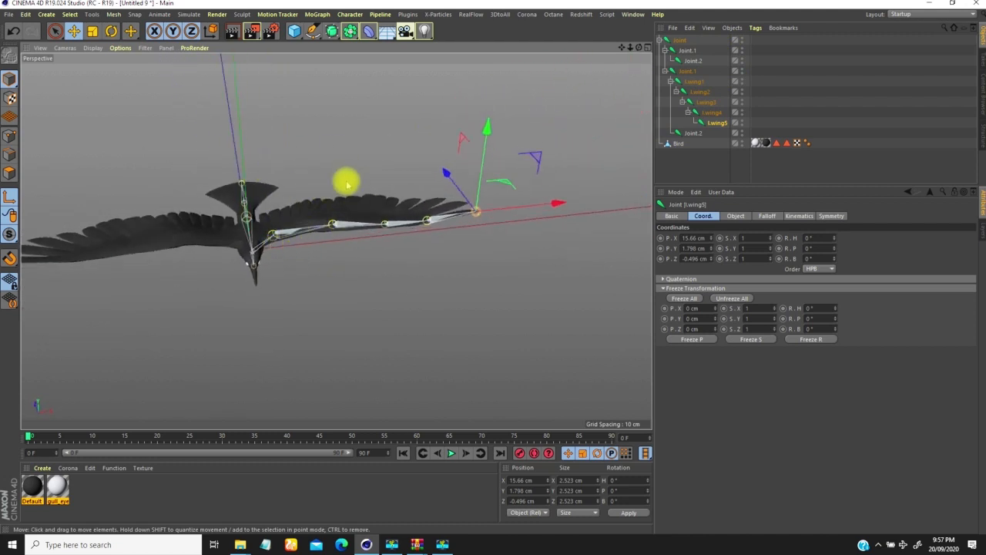
pyautogui.keyDown('alt'); pyautogui.moveTo(345, 222); pyautogui.dragTo(356, 245); pyautogui.keyUp('alt')
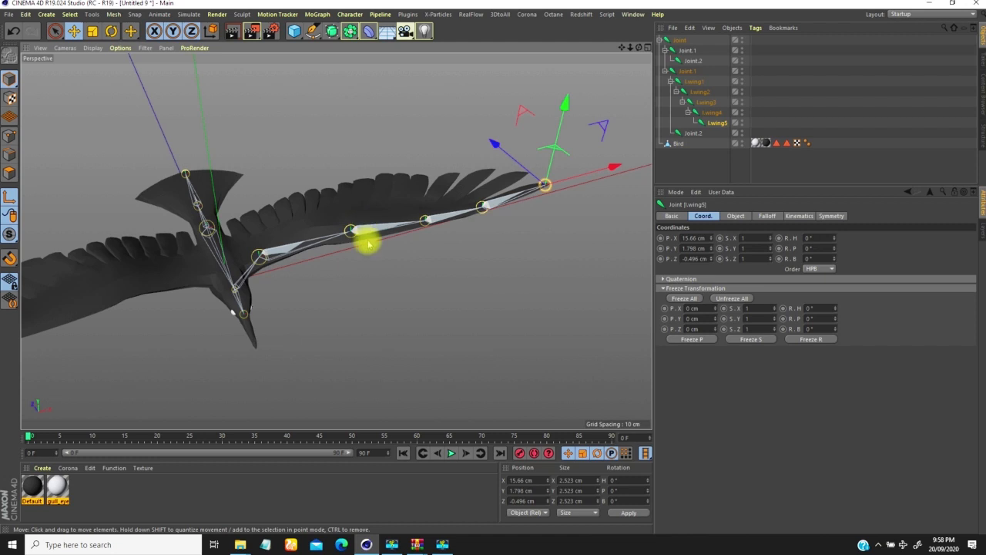
pyautogui.moveTo(368, 245)
pyautogui.keyDown('alt'); pyautogui.mouseDown()
pyautogui.moveTo(359, 220)
pyautogui.moveTo(359, 242)
pyautogui.mouseUp(); pyautogui.keyUp('alt')
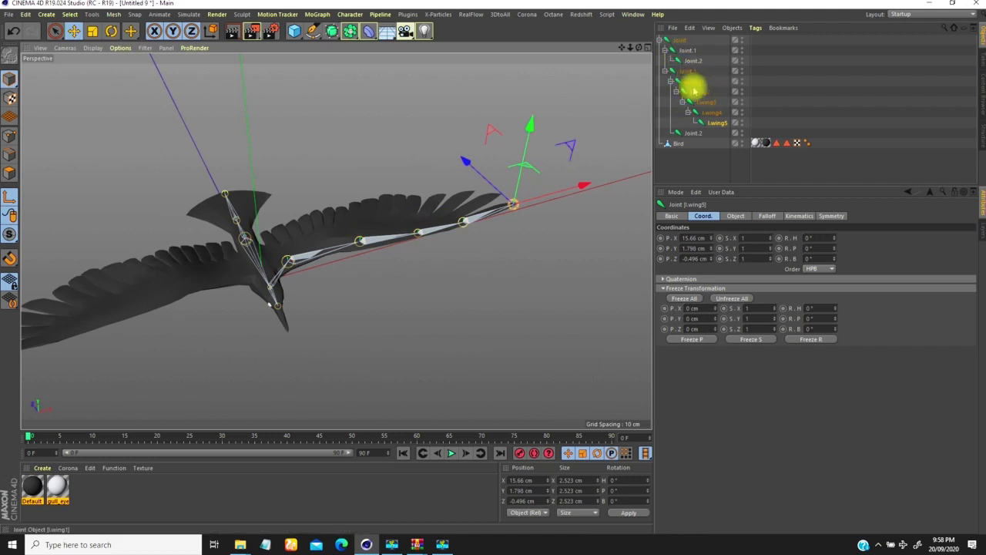
# Select joints l.wing1 to l.wing5 together, test their heading, pitch and bank rotation, and reset each to 0°
pyautogui.keyDown('shift'); pyautogui.click(696, 83); pyautogui.keyUp('shift')
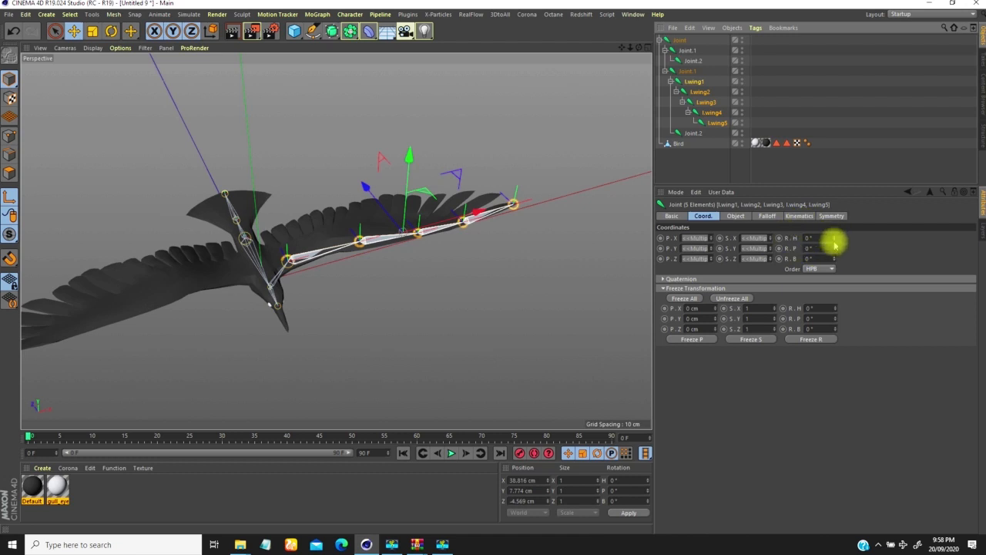
pyautogui.moveTo(835, 238)
pyautogui.mouseDown()
pyautogui.moveTo(837, 226)
pyautogui.moveTo(836, 252)
pyautogui.mouseUp()
pyautogui.rightClick(835, 238)
pyautogui.rightClick(835, 250)
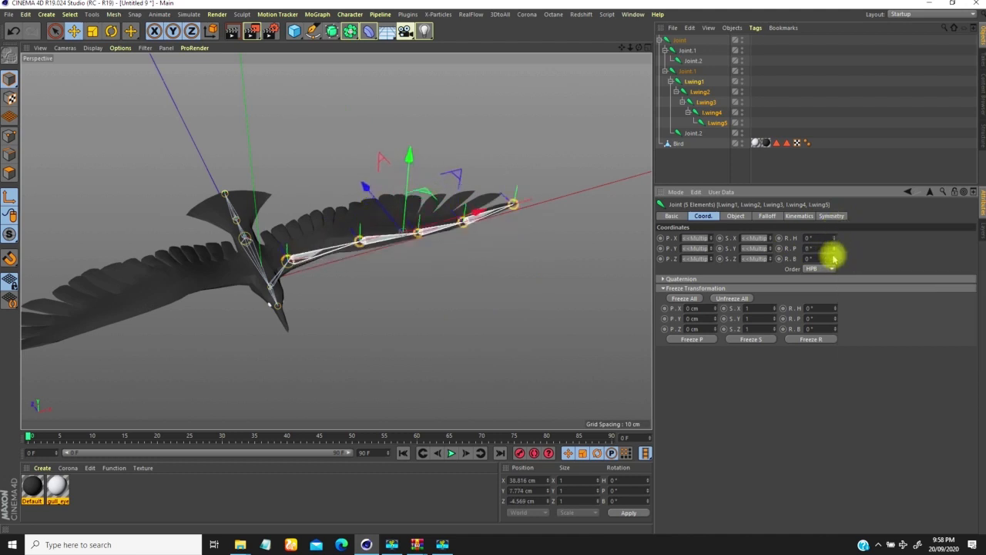
pyautogui.moveTo(837, 264); pyautogui.dragTo(833, 257)
pyautogui.keyDown('alt'); pyautogui.moveTo(433, 260); pyautogui.dragTo(748, 260); pyautogui.keyUp('alt')
pyautogui.rightClick(835, 260)
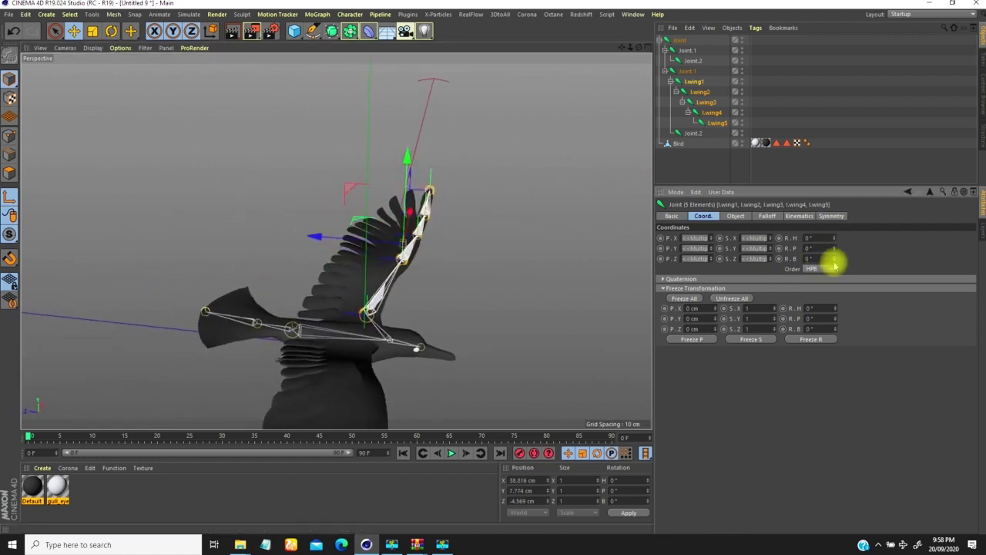
# Test bending the selected wing joints upward with a bank of about -22°, then reset the bank to 0°
pyautogui.moveTo(836, 260); pyautogui.dragTo(712, 259)
pyautogui.keyDown('alt'); pyautogui.moveTo(437, 221); pyautogui.dragTo(268, 215); pyautogui.keyUp('alt')
pyautogui.scroll(-4, 341, 230)
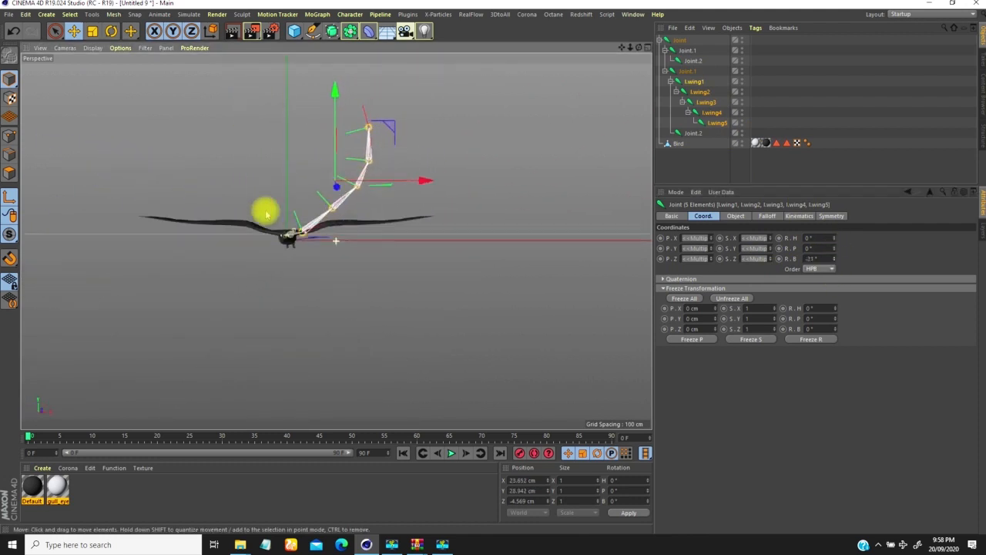
pyautogui.moveTo(837, 257)
pyautogui.mouseDown()
pyautogui.moveTo(837, 278)
pyautogui.moveTo(847, 236)
pyautogui.moveTo(843, 267)
pyautogui.moveTo(850, 251)
pyautogui.moveTo(854, 268)
pyautogui.moveTo(854, 255)
pyautogui.moveTo(824, 260)
pyautogui.mouseUp()
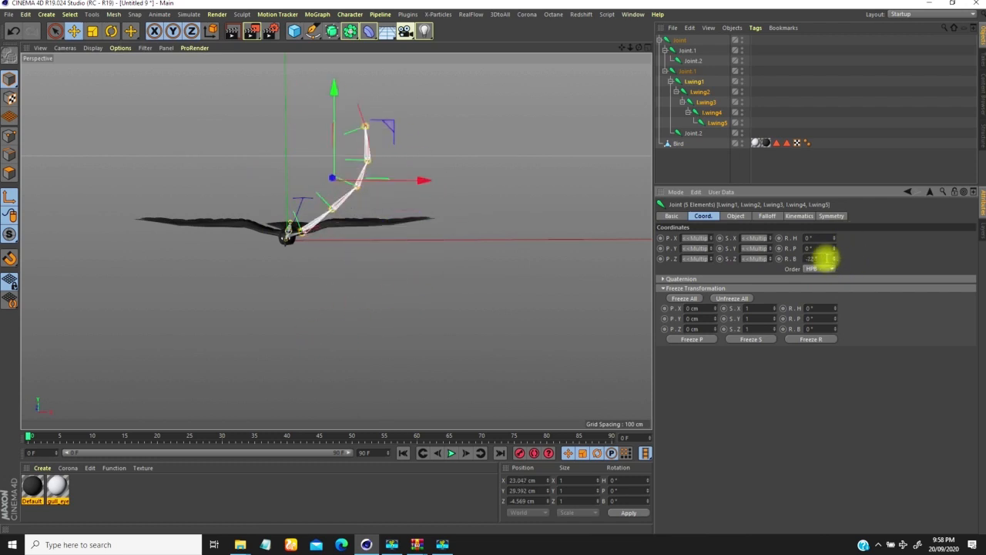
pyautogui.rightClick(836, 259)
# Test curling the five wing joints with a bank rotation of -32°, then reset the bank to 0°
pyautogui.keyDown('alt'); pyautogui.moveTo(343, 216); pyautogui.dragTo(322, 269, button='right'); pyautogui.keyUp('alt')
pyautogui.keyDown('alt'); pyautogui.moveTo(319, 268); pyautogui.dragTo(331, 246); pyautogui.keyUp('alt')
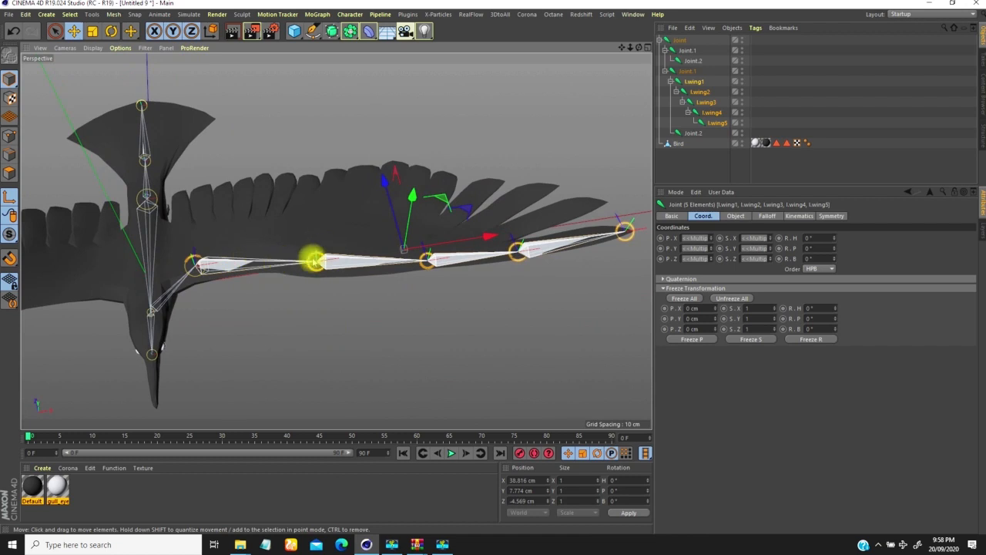
pyautogui.keyDown('alt'); pyautogui.moveTo(316, 262); pyautogui.dragTo(321, 244); pyautogui.keyUp('alt')
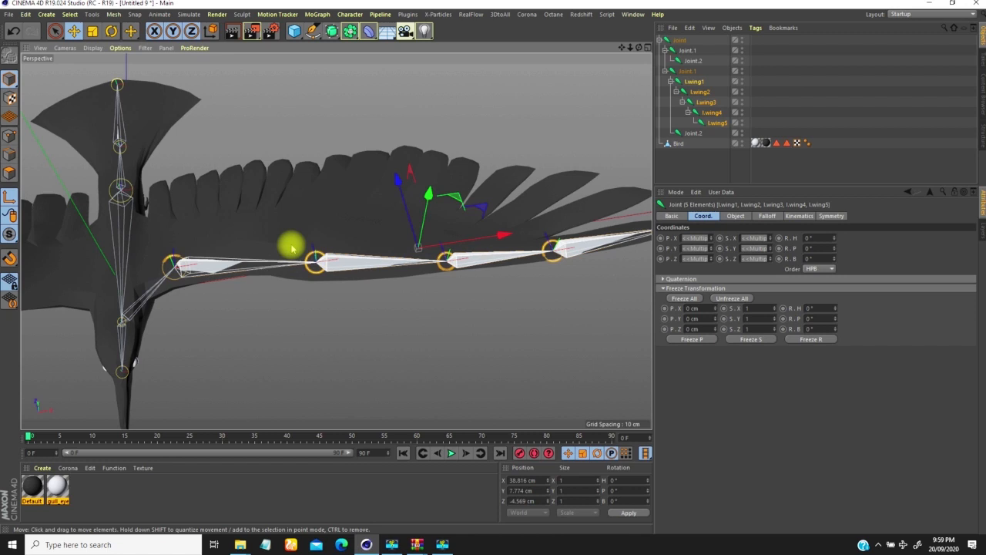
pyautogui.keyDown('alt'); pyautogui.moveTo(419, 319); pyautogui.dragTo(218, 287); pyautogui.keyUp('alt')
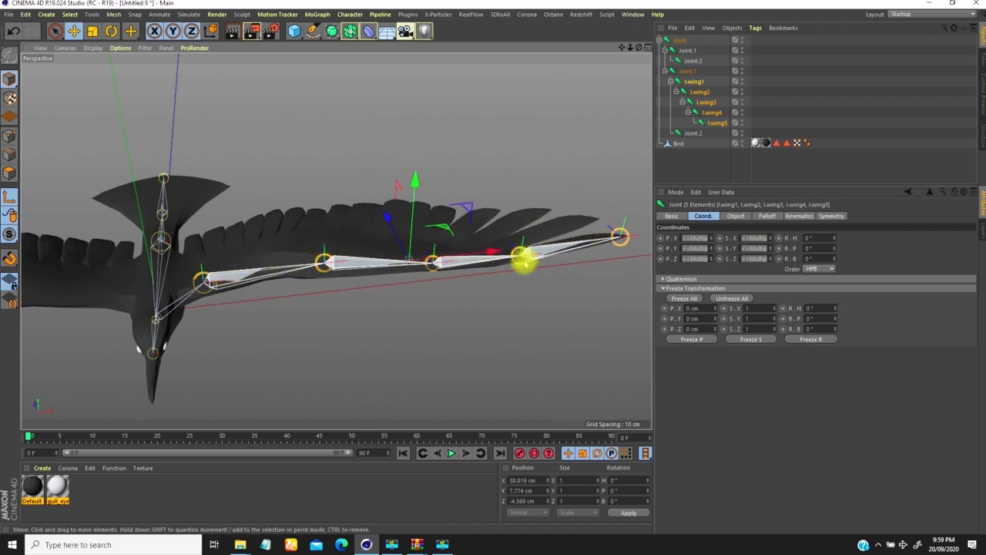
pyautogui.moveTo(836, 257); pyautogui.dragTo(838, 271)
pyautogui.keyDown('alt'); pyautogui.moveTo(470, 247); pyautogui.dragTo(276, 293); pyautogui.keyUp('alt')
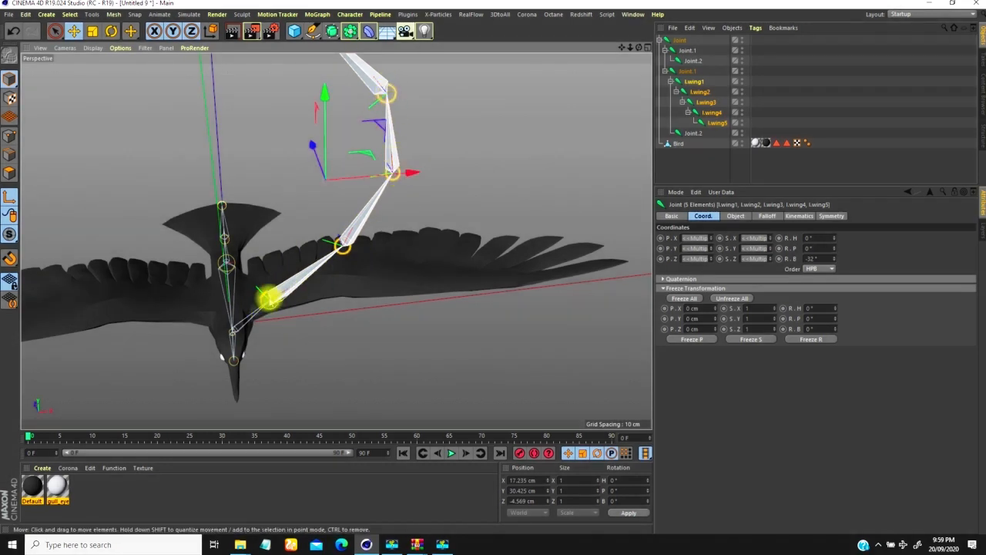
pyautogui.keyDown('alt'); pyautogui.moveTo(337, 242); pyautogui.dragTo(354, 310, button='middle'); pyautogui.keyUp('alt')
pyautogui.keyDown('alt'); pyautogui.moveTo(352, 306); pyautogui.dragTo(347, 270); pyautogui.keyUp('alt')
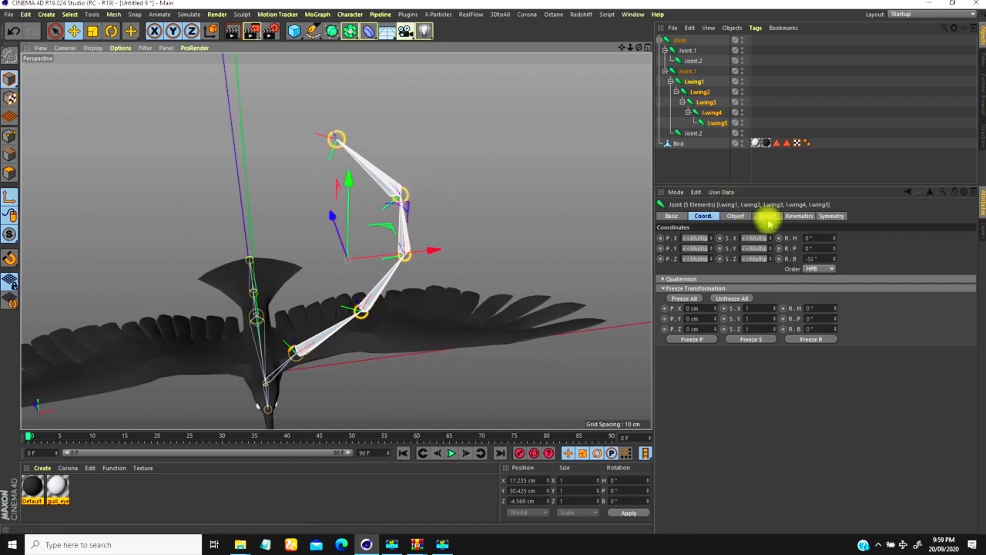
pyautogui.rightClick(837, 260)
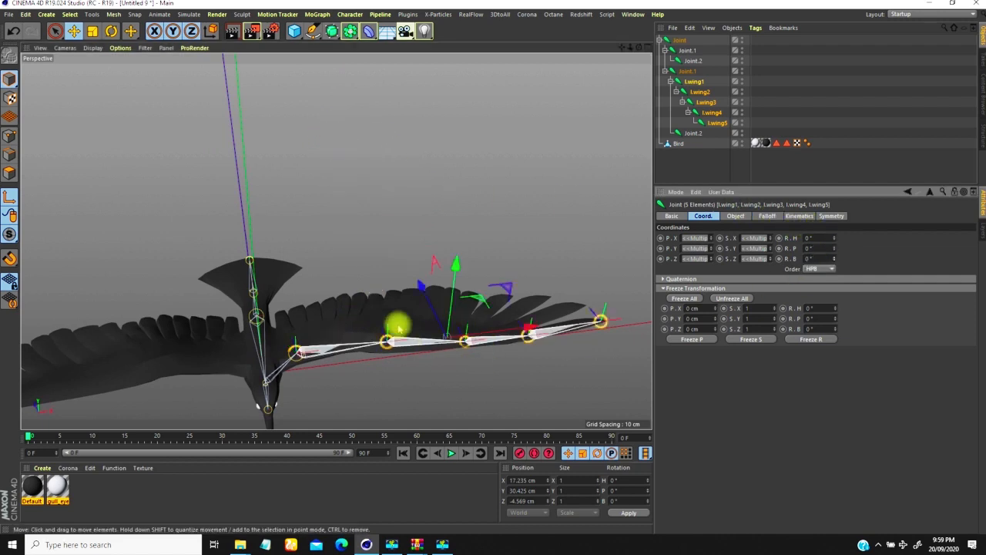
pyautogui.keyDown('alt'); pyautogui.moveTo(398, 326); pyautogui.dragTo(366, 278, button='middle'); pyautogui.keyUp('alt')
pyautogui.keyDown('alt'); pyautogui.moveTo(354, 297); pyautogui.dragTo(369, 344); pyautogui.keyUp('alt')
pyautogui.moveTo(347, 268)
pyautogui.keyDown('alt'); pyautogui.mouseDown()
pyautogui.moveTo(357, 238)
pyautogui.moveTo(344, 290)
pyautogui.moveTo(310, 258)
pyautogui.moveTo(364, 276)
pyautogui.mouseUp(); pyautogui.keyUp('alt')
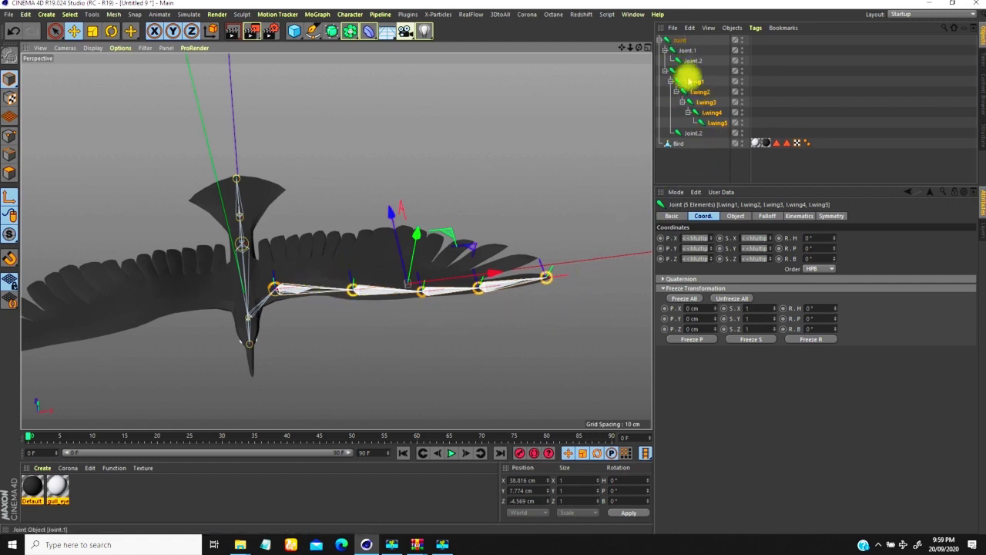
pyautogui.keyDown('alt'); pyautogui.moveTo(373, 266); pyautogui.dragTo(355, 284, button='right'); pyautogui.keyUp('alt')
pyautogui.keyDown('alt'); pyautogui.moveTo(353, 282); pyautogui.dragTo(352, 282); pyautogui.keyUp('alt')
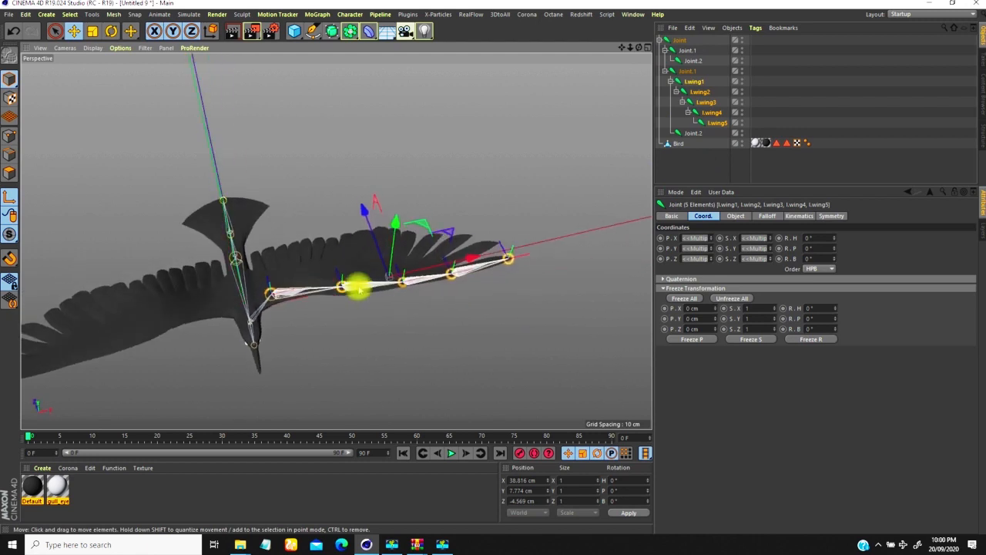
# Set l.wing1's bank rotation (R.B) as the driver and l.wing2's bank rotation as relative driven
pyautogui.click(694, 81)
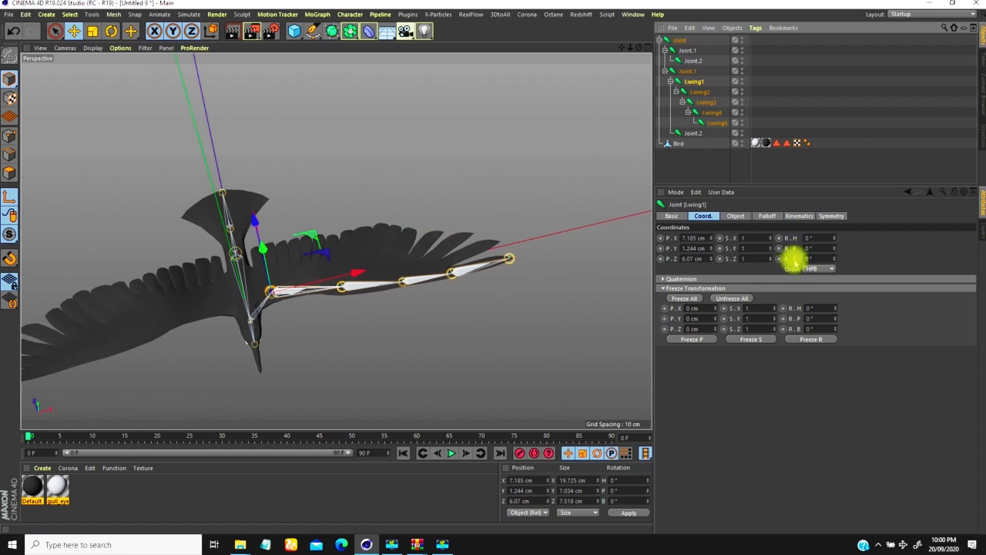
pyautogui.rightClick(794, 262)
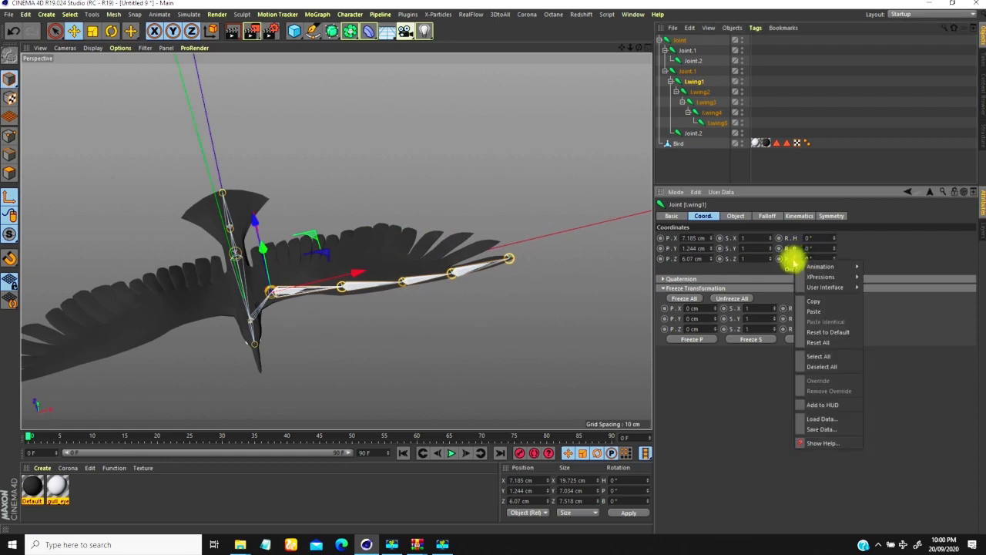
pyautogui.click(868, 280)
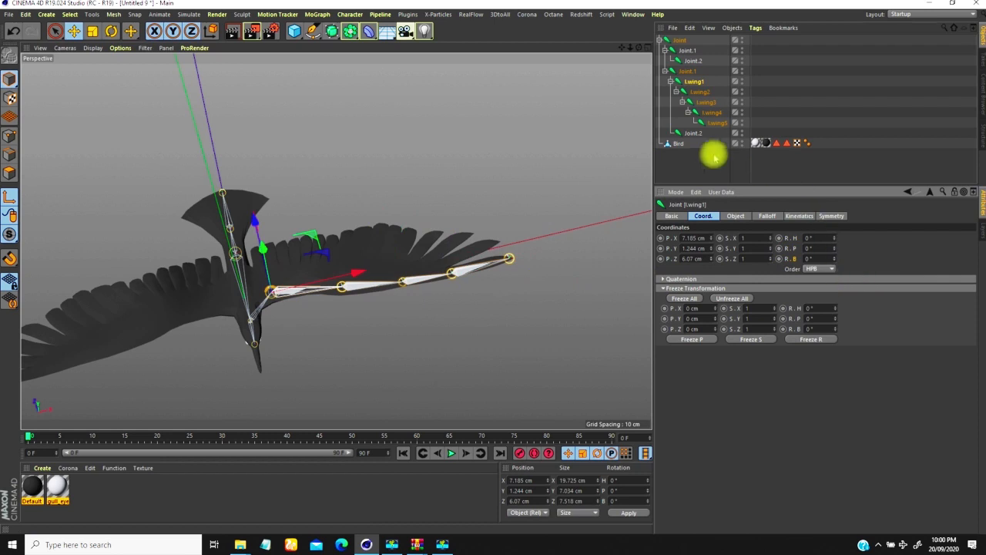
pyautogui.click(701, 93)
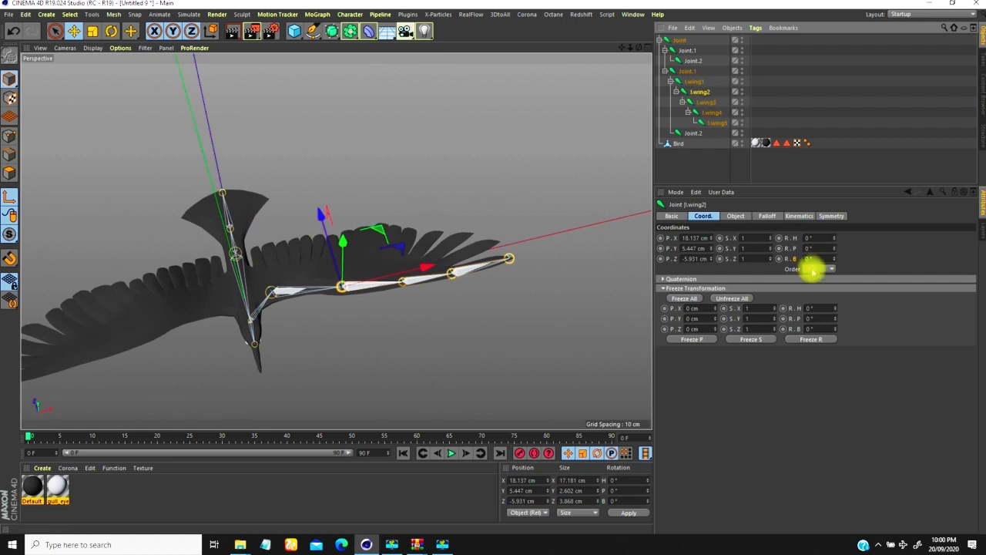
pyautogui.rightClick(796, 262)
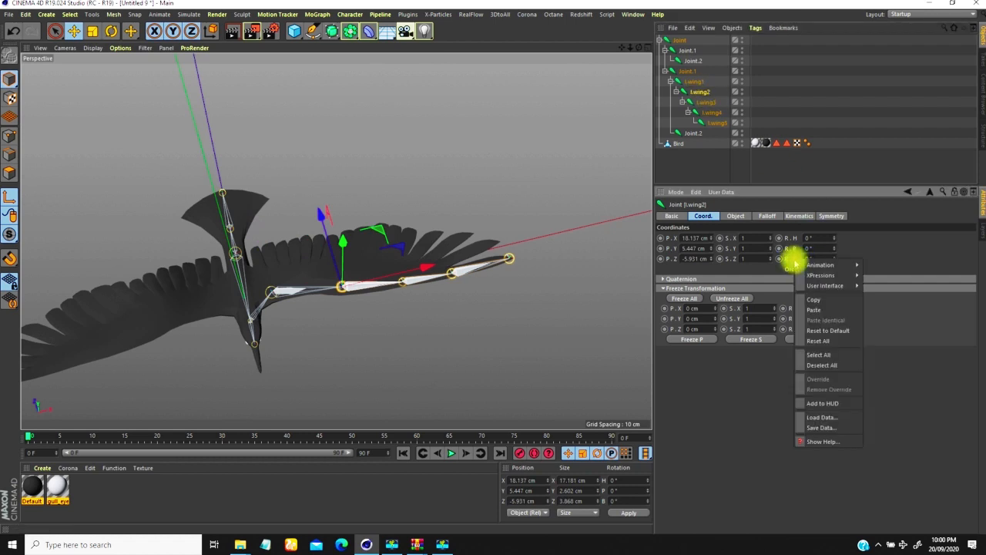
pyautogui.moveTo(811, 275)
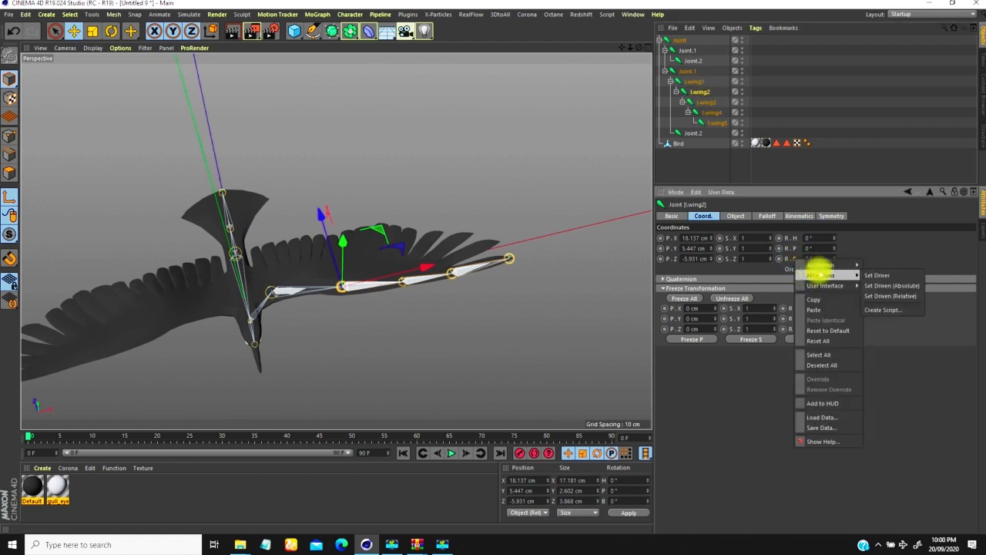
pyautogui.click(885, 297)
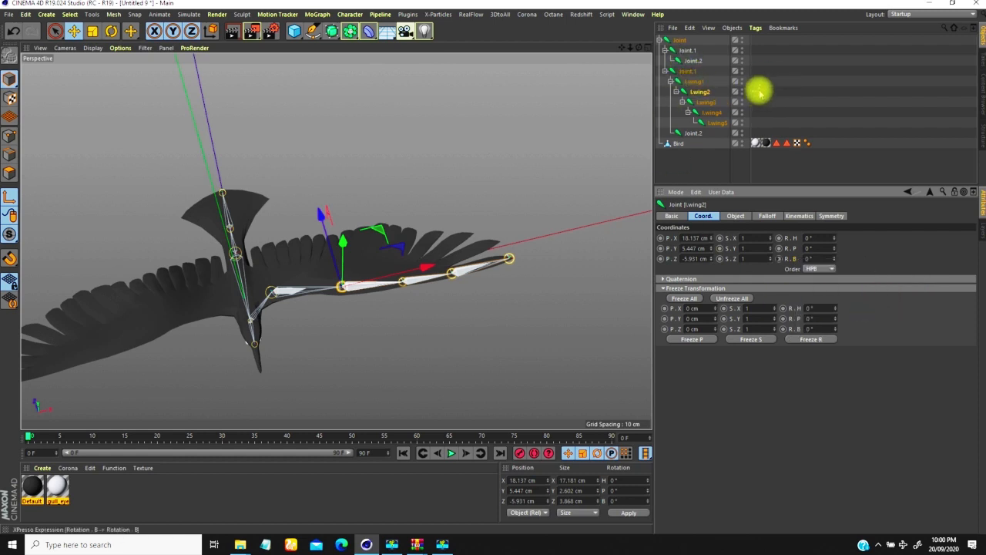
# Inspect l.wing2's XPresso network, checking the l.wing1 node and the Range Mapper properties, and close the editor
pyautogui.doubleClick(759, 92)
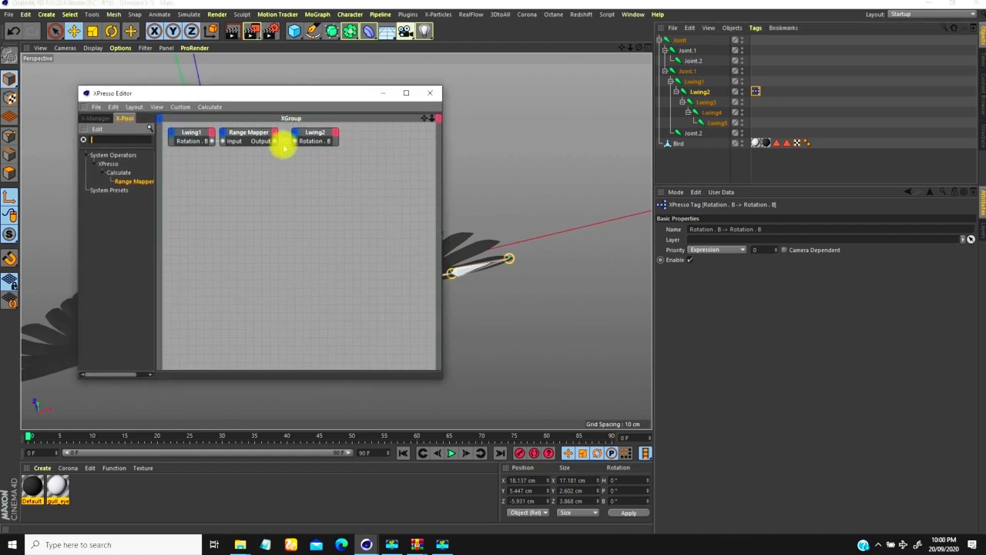
pyautogui.click(197, 136)
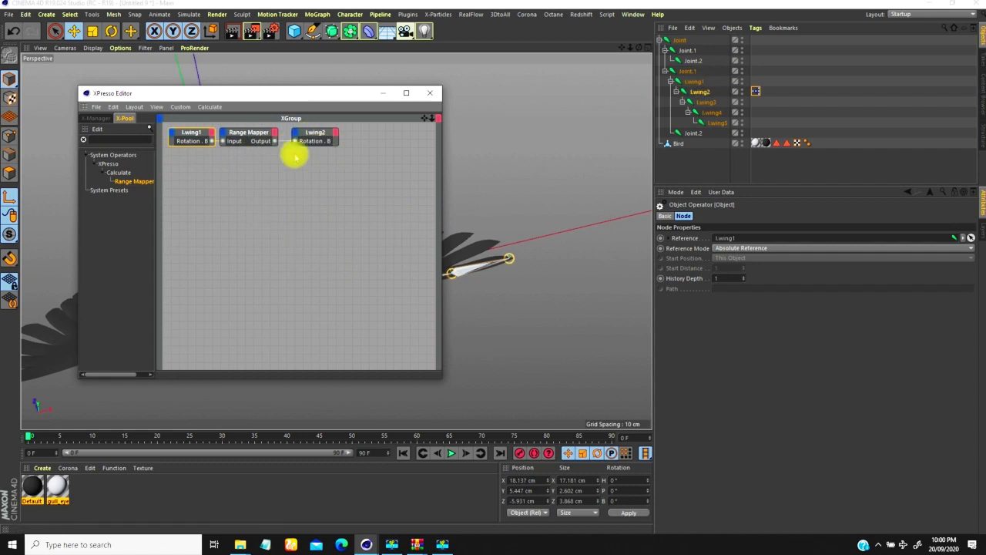
pyautogui.click(258, 133)
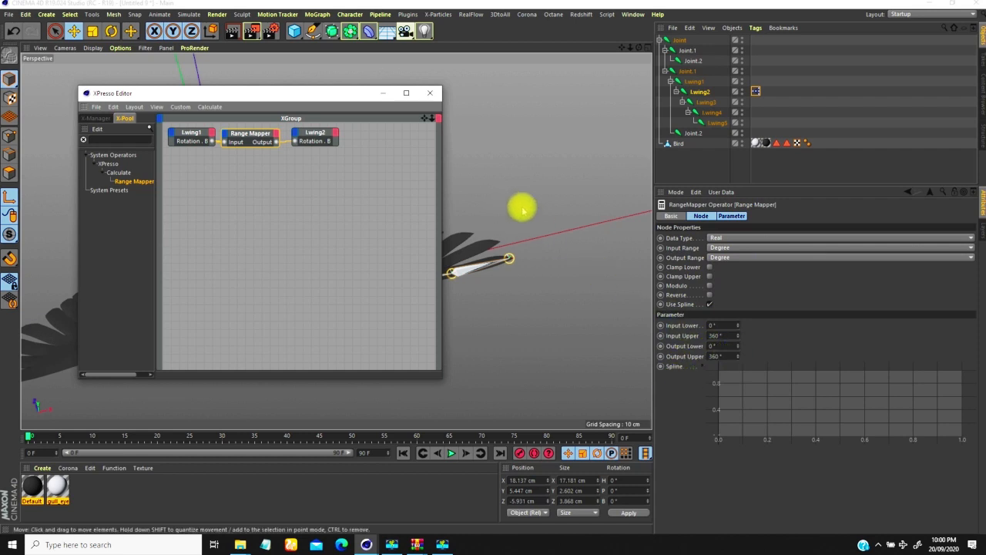
pyautogui.click(433, 93)
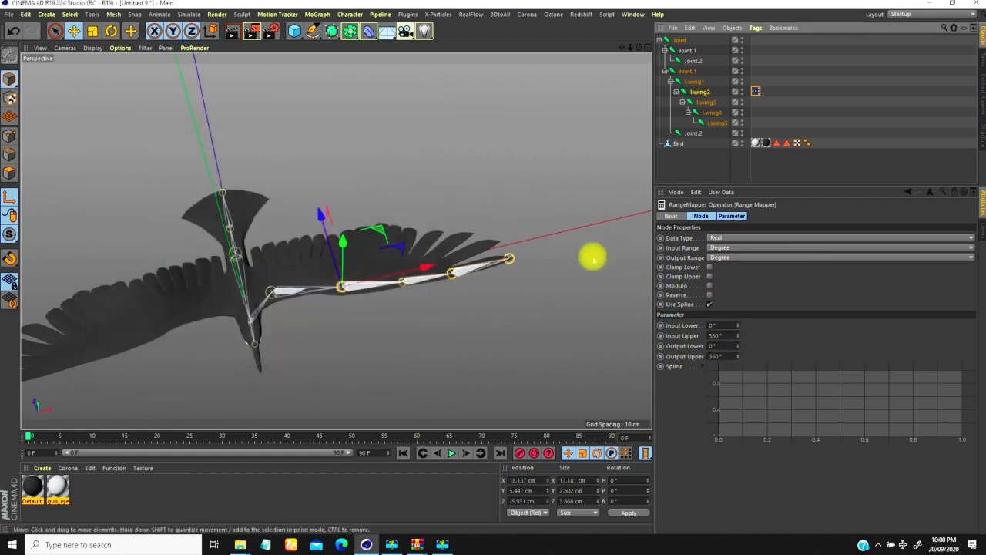
# Review the bank rotation settings of joints l.wing1, l.wing2 and l.wing3 along the wing chain
pyautogui.keyDown('alt'); pyautogui.moveTo(298, 309); pyautogui.dragTo(221, 284); pyautogui.keyUp('alt')
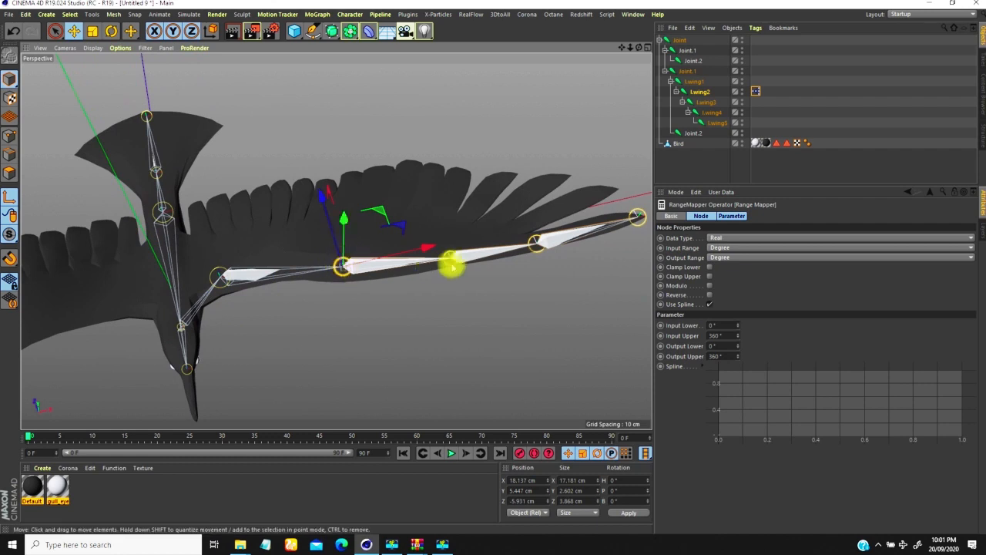
pyautogui.click(701, 92)
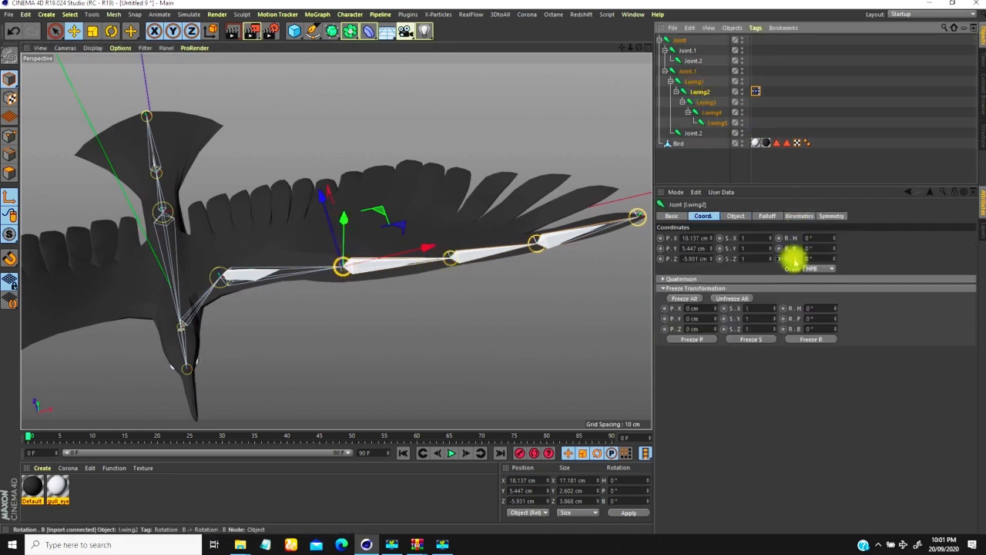
pyautogui.click(707, 102)
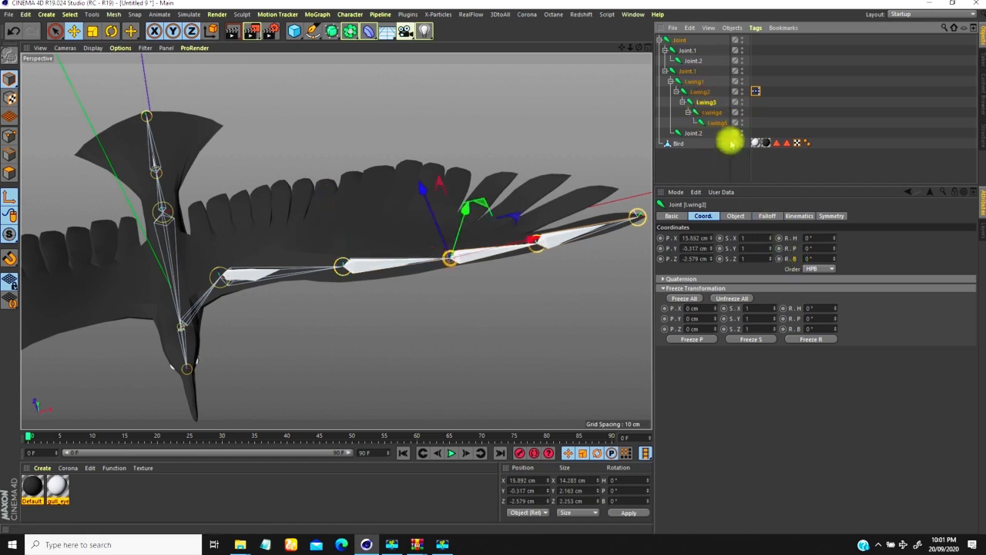
pyautogui.click(703, 92)
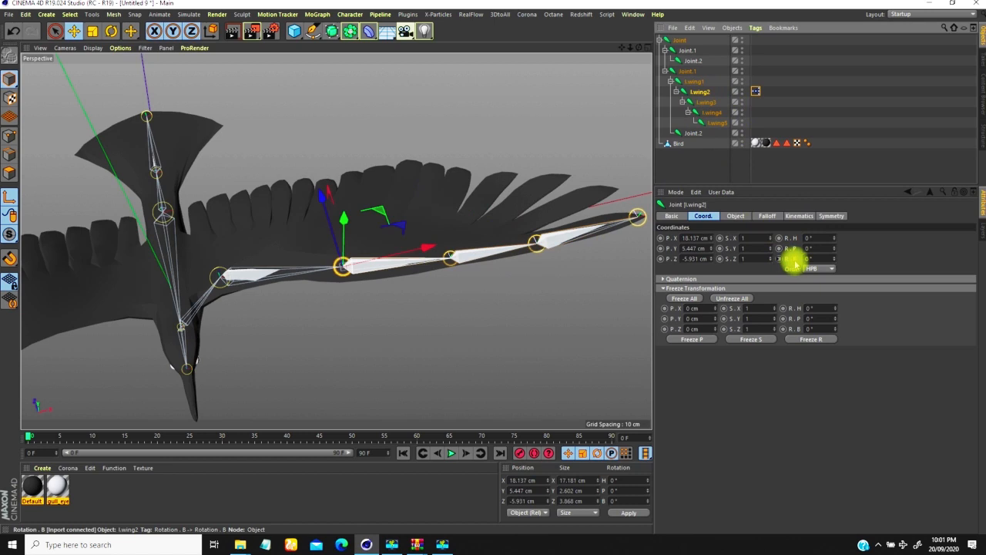
pyautogui.keyDown('alt'); pyautogui.moveTo(554, 171); pyautogui.dragTo(452, 177); pyautogui.keyUp('alt')
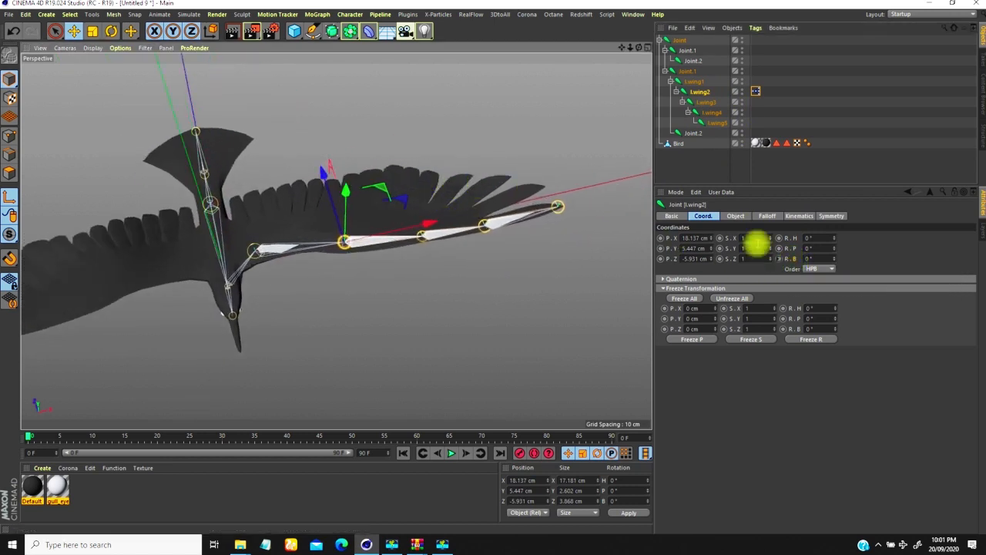
pyautogui.click(696, 81)
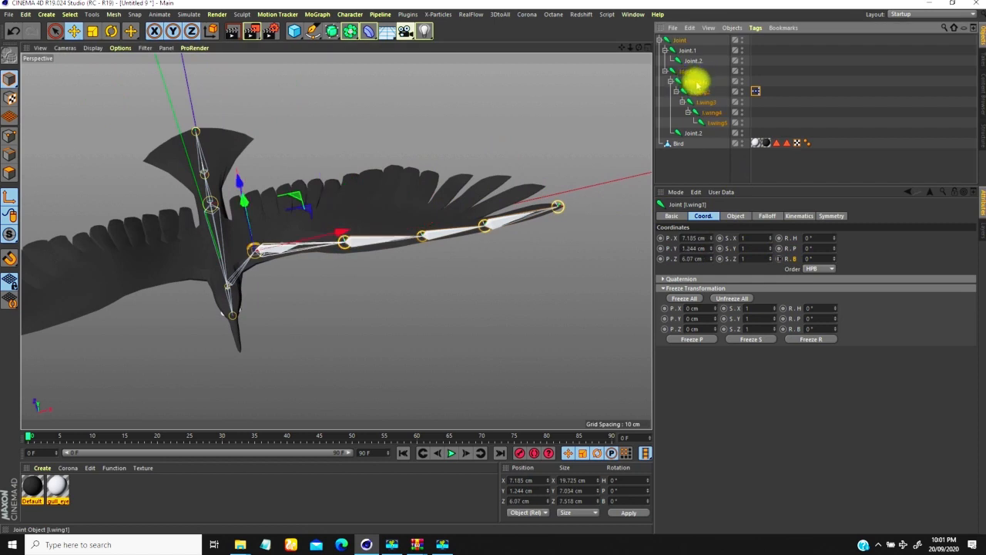
pyautogui.click(699, 91)
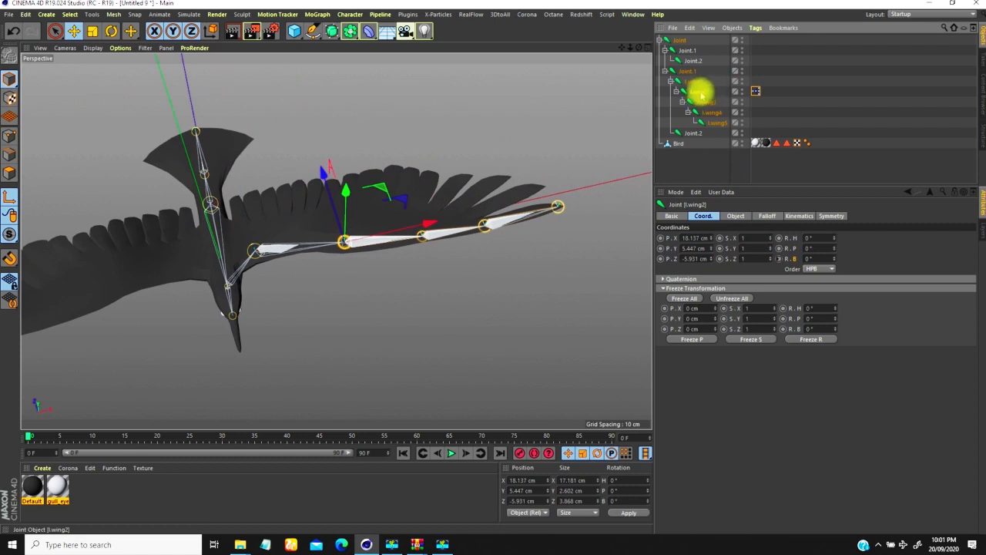
pyautogui.click(692, 80)
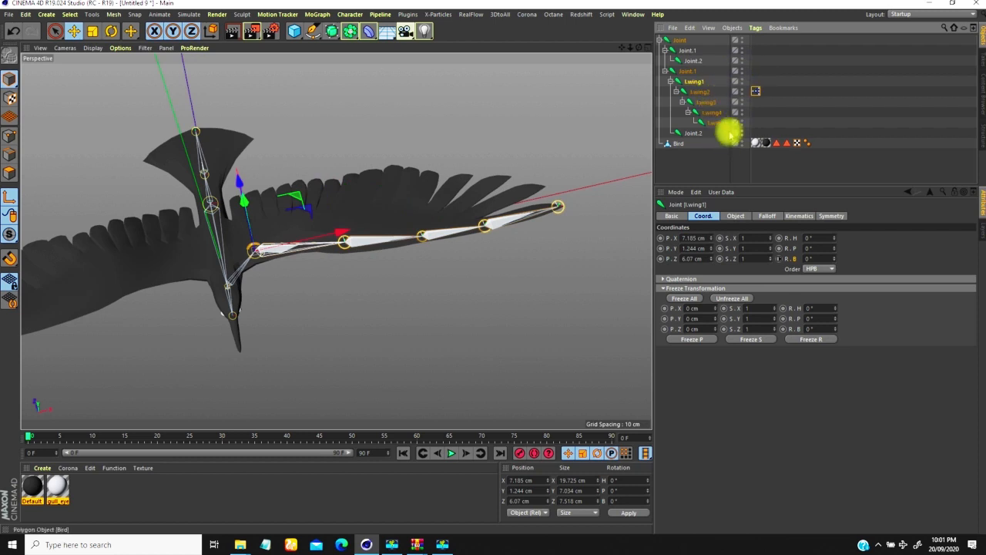
# Set l.wing2's bank rotation as the driver and l.wing3's bank rotation as relative driven
pyautogui.click(701, 91)
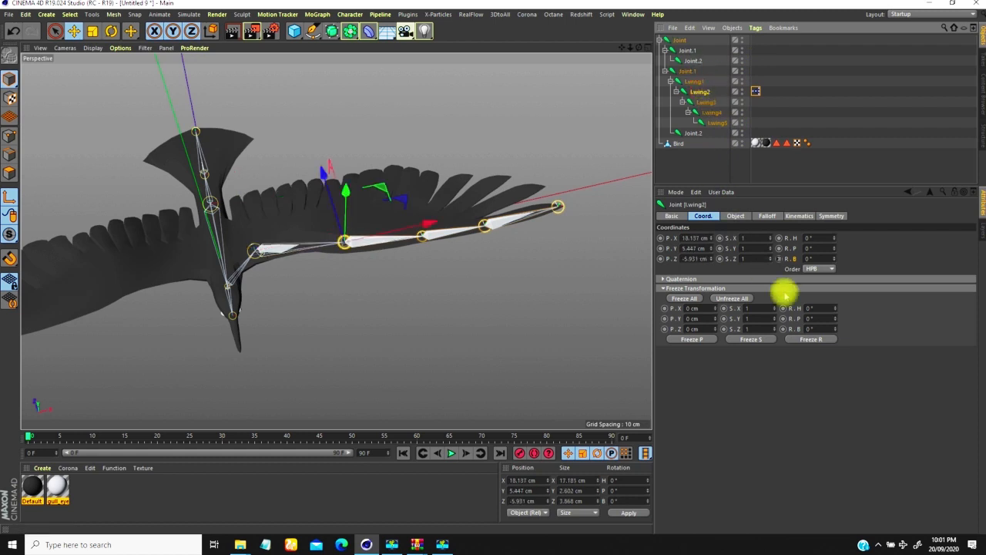
pyautogui.rightClick(795, 260)
pyautogui.moveTo(822, 276)
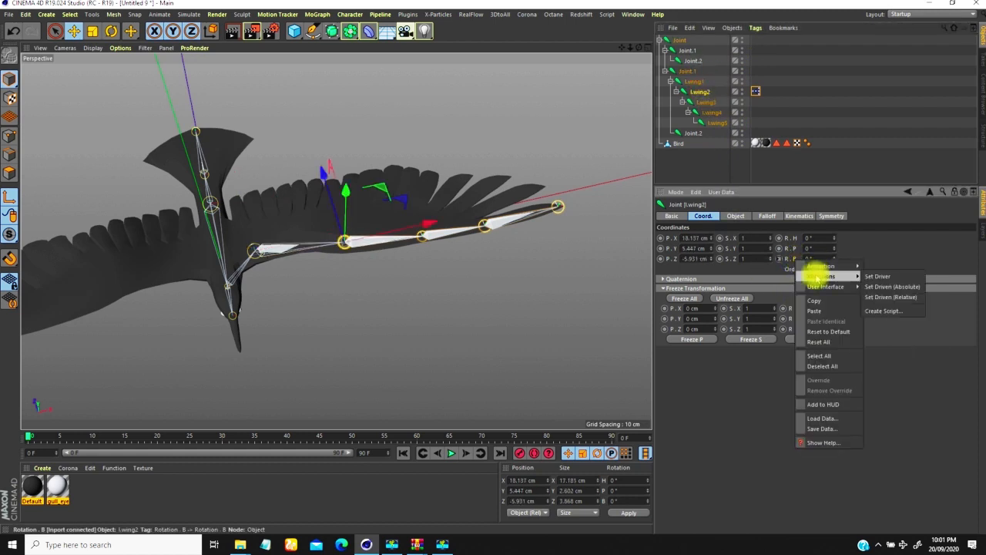
pyautogui.click(880, 276)
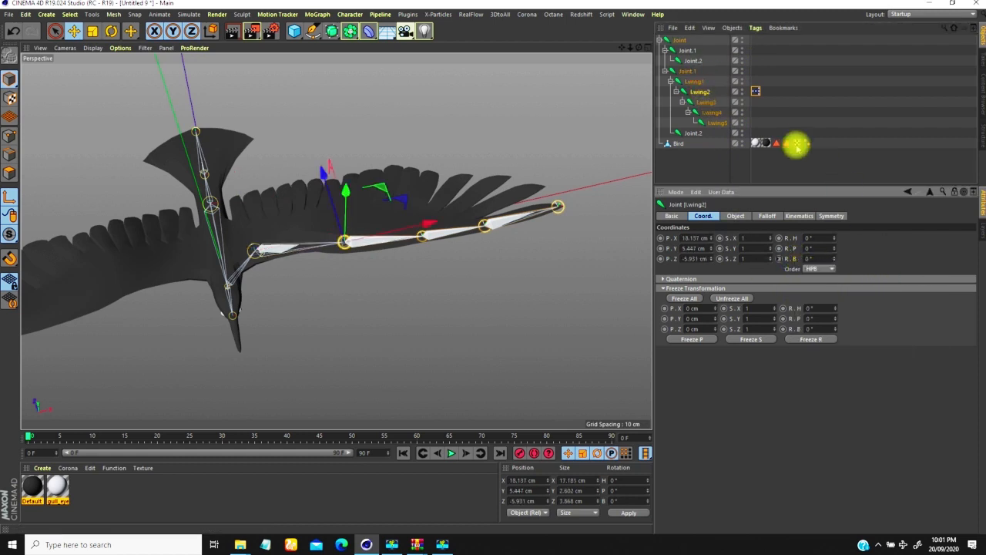
pyautogui.click(709, 102)
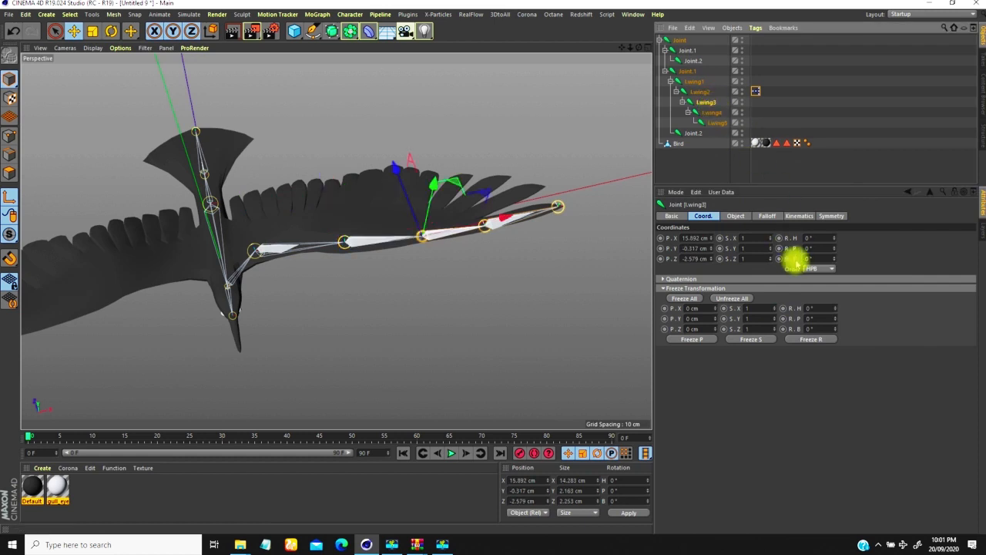
pyautogui.rightClick(797, 262)
pyautogui.moveTo(820, 274)
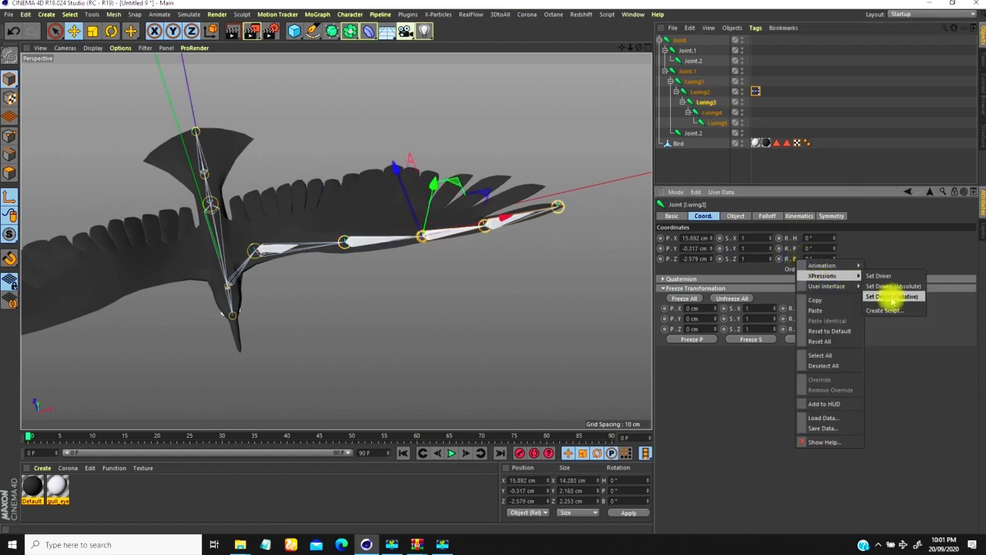
pyautogui.click(891, 298)
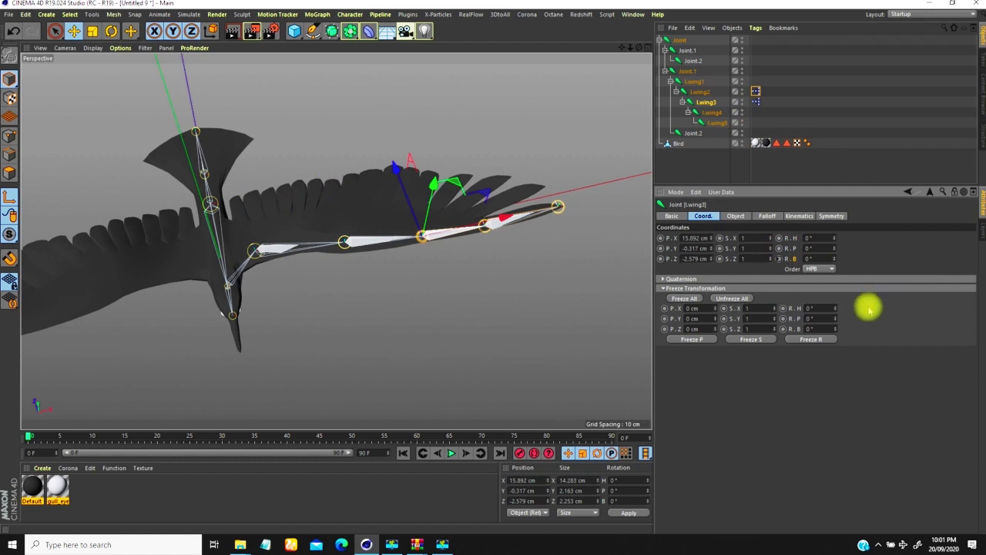
# Set l.wing3's bank rotation as the driver and l.wing4's bank rotation as relative driven
pyautogui.rightClick(797, 260)
pyautogui.moveTo(812, 278)
pyautogui.click(877, 276)
pyautogui.click(879, 276)
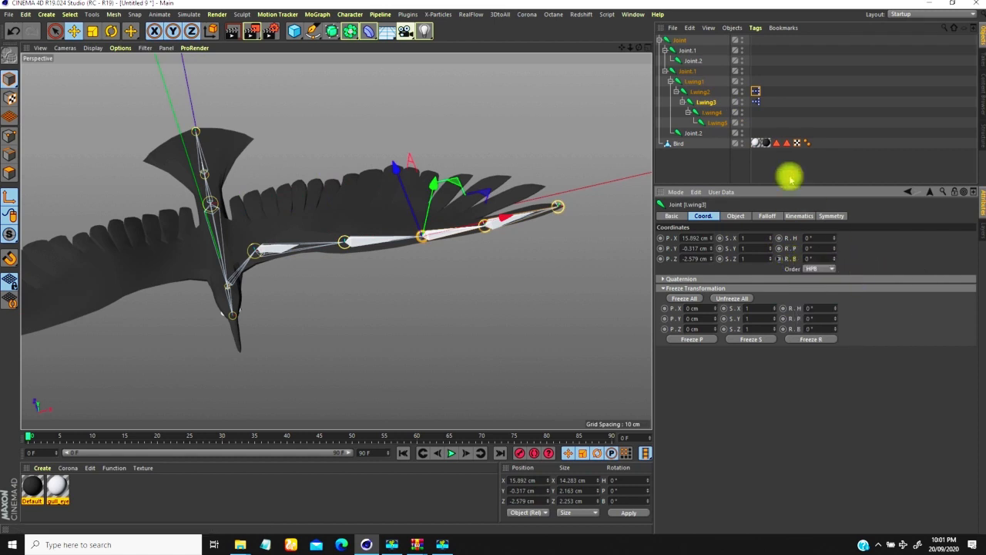
pyautogui.click(716, 111)
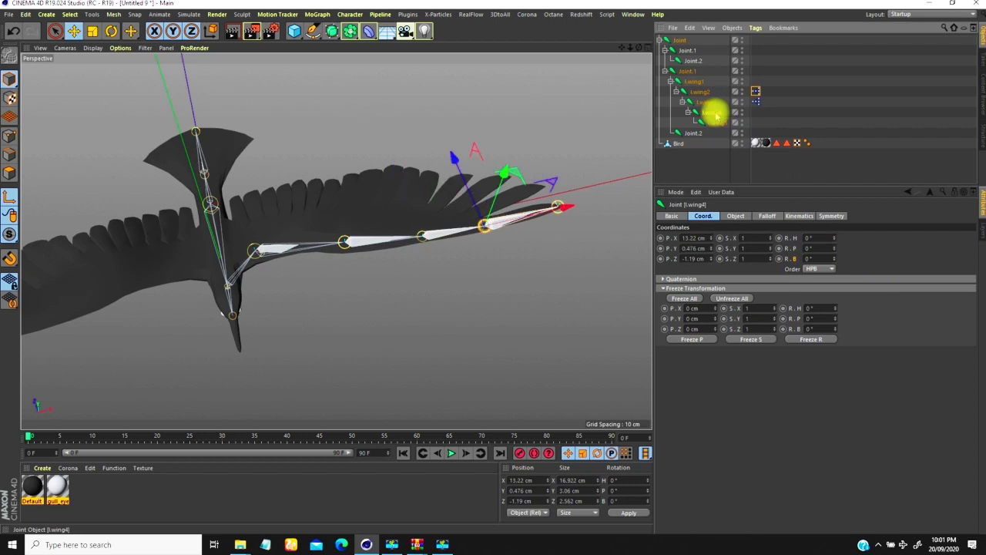
pyautogui.rightClick(793, 257)
pyautogui.click(795, 259)
pyautogui.rightClick(794, 260)
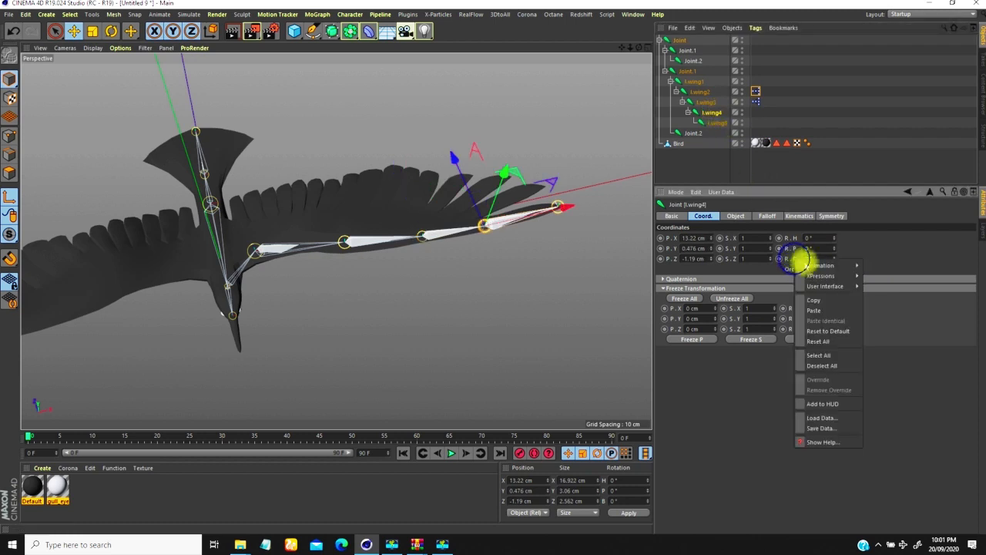
pyautogui.moveTo(819, 275)
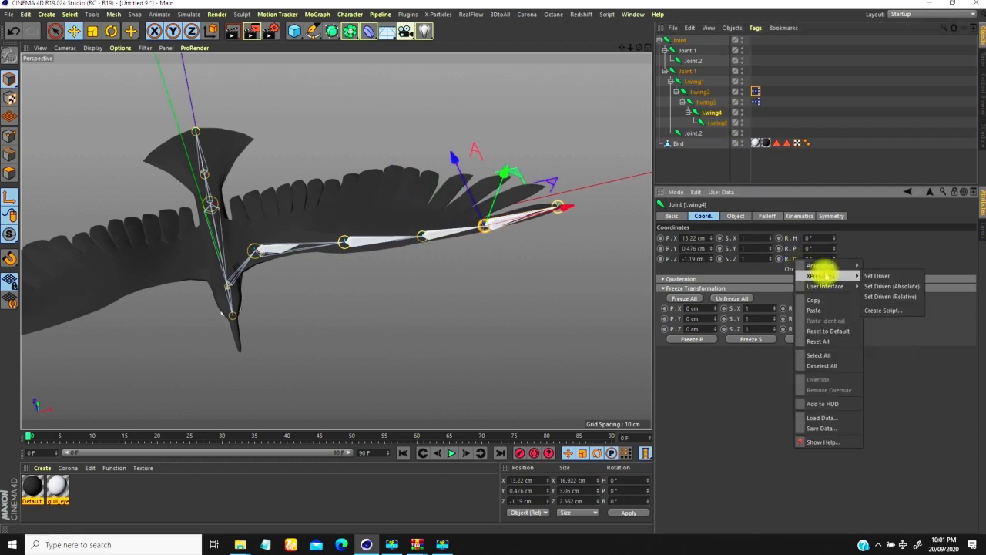
pyautogui.click(891, 298)
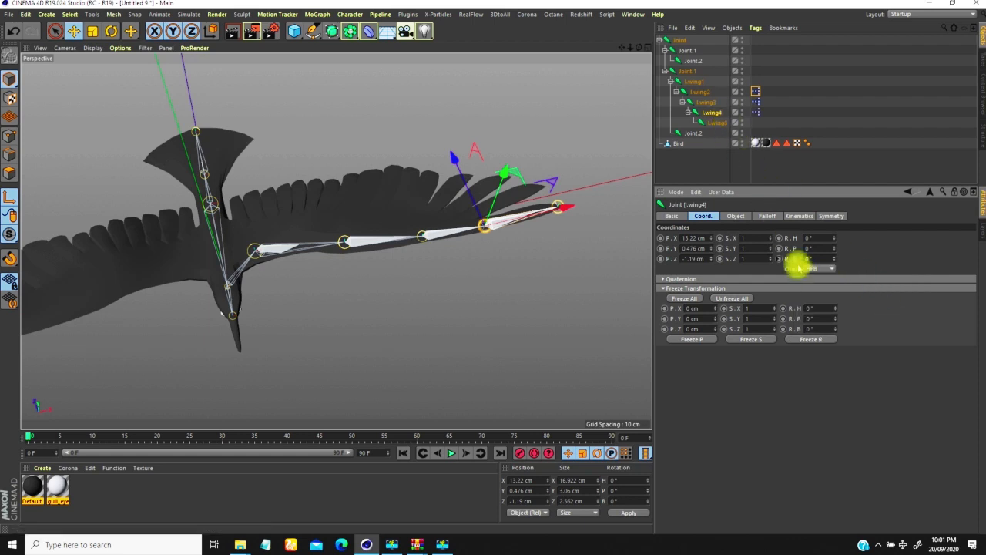
# Set l.wing4's bank rotation as the driver and l.wing5's as relative driven, and select l.wing1
pyautogui.rightClick(797, 262)
pyautogui.moveTo(819, 277)
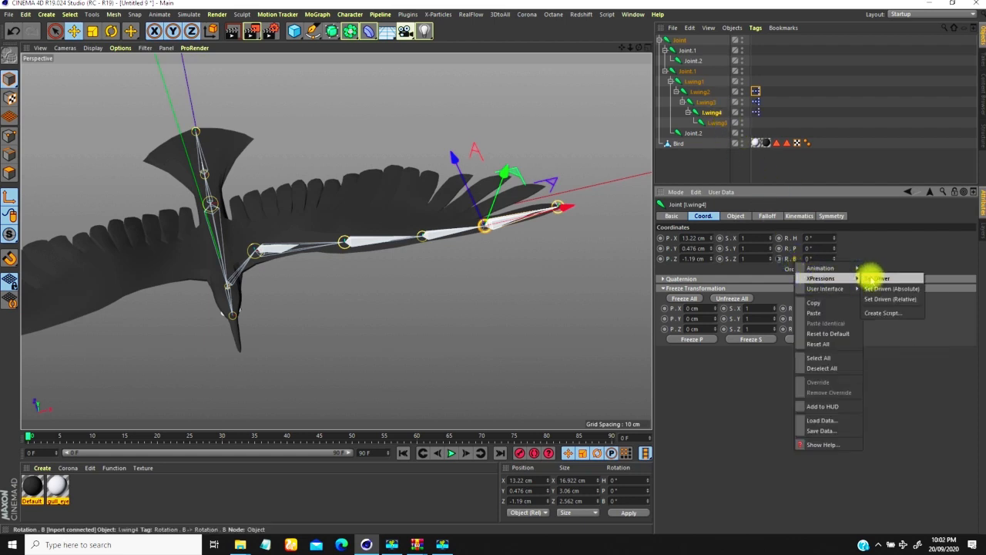
pyautogui.click(877, 278)
pyautogui.click(716, 122)
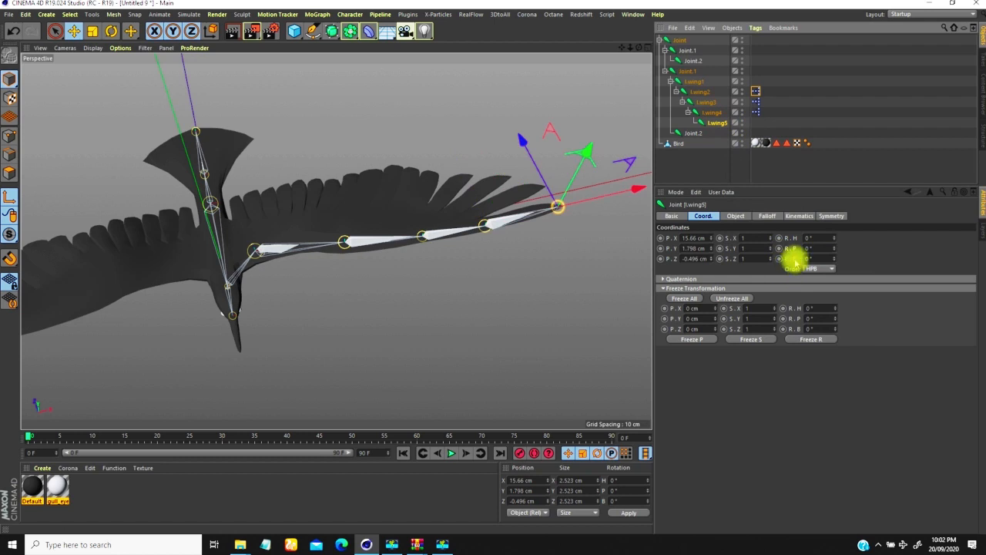
pyautogui.rightClick(797, 263)
pyautogui.moveTo(821, 275)
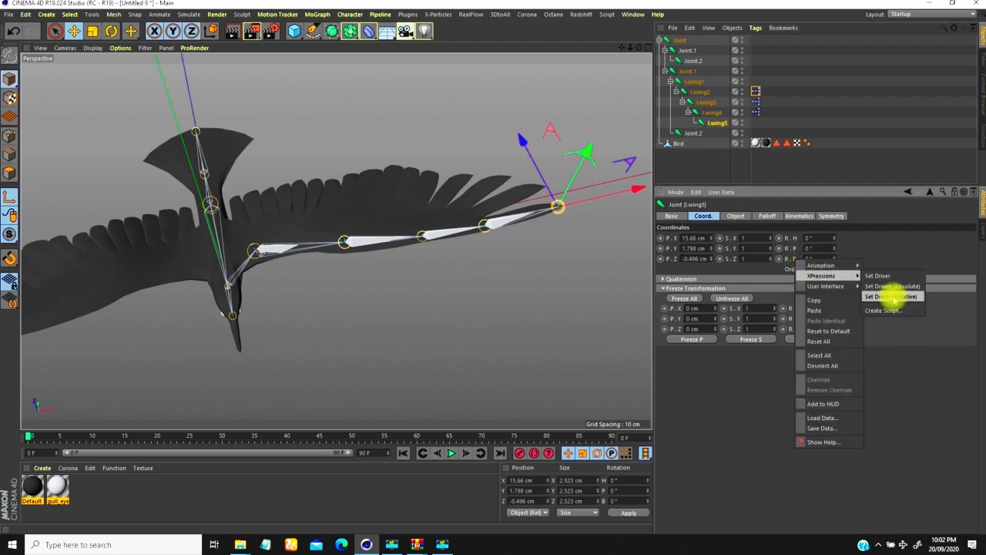
pyautogui.click(892, 297)
pyautogui.click(798, 92)
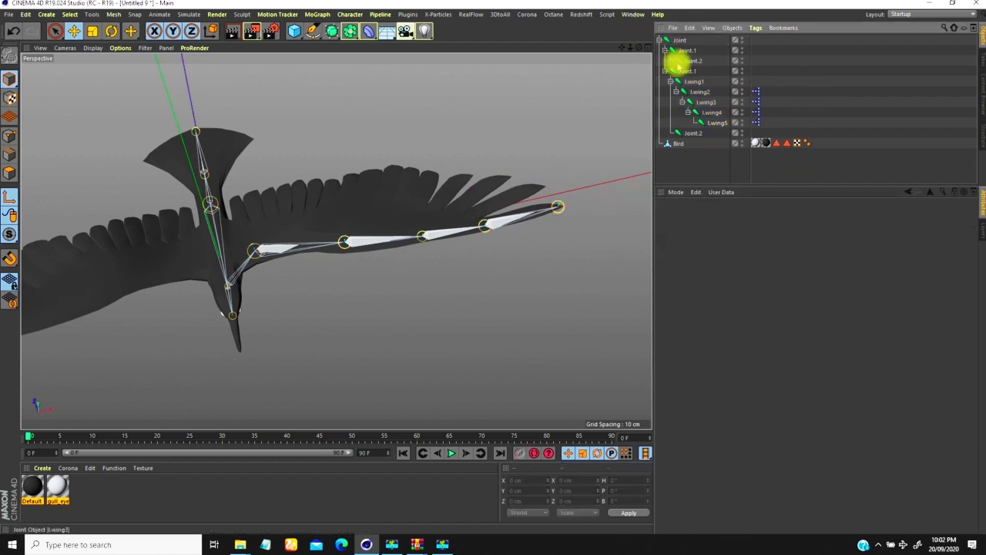
pyautogui.click(694, 82)
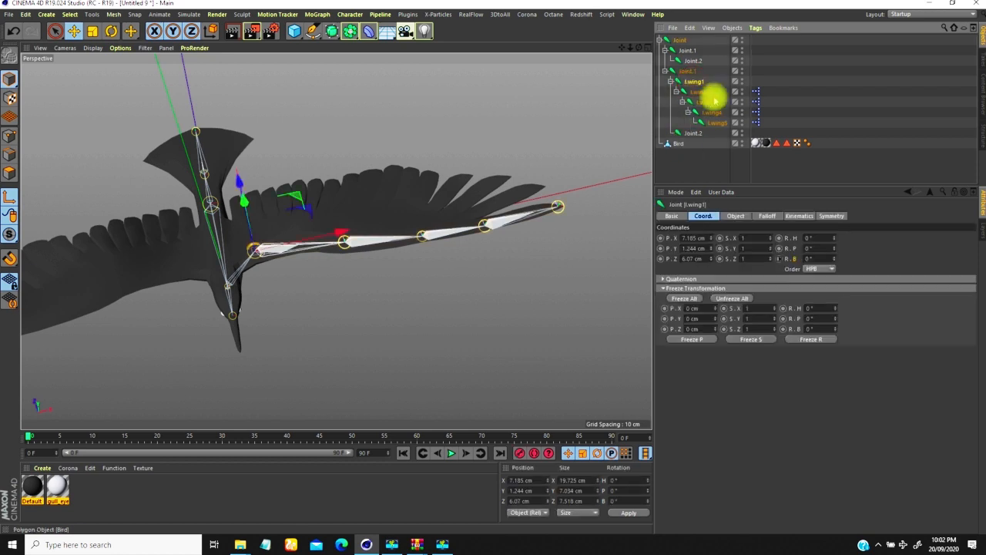
# Test the wing chain's bend by varying l.wing1's bank rotation to -18° and -9°, and return it to 0°
pyautogui.moveTo(835, 261); pyautogui.dragTo(747, 270)
pyautogui.keyDown('alt'); pyautogui.moveTo(370, 249); pyautogui.dragTo(357, 220); pyautogui.keyUp('alt')
pyautogui.scroll(-5, 344, 233)
pyautogui.keyDown('alt'); pyautogui.moveTo(332, 255); pyautogui.dragTo(316, 227); pyautogui.keyUp('alt')
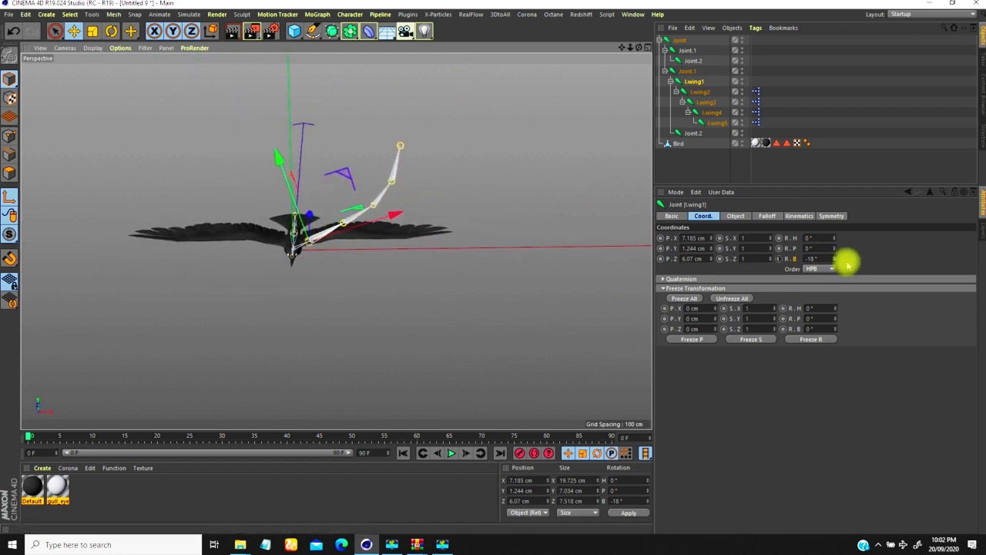
pyautogui.moveTo(834, 256); pyautogui.dragTo(842, 235)
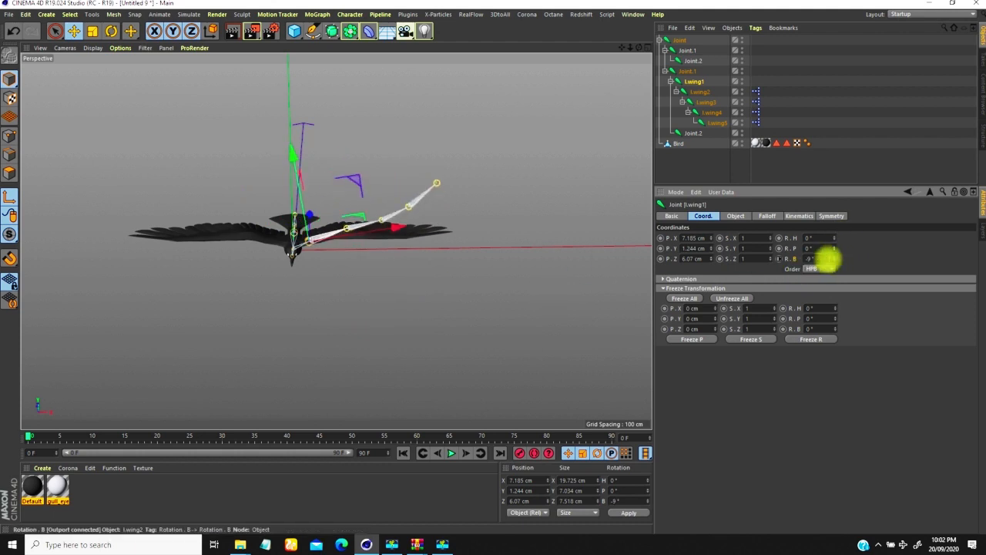
pyautogui.scroll(5, 399, 193)
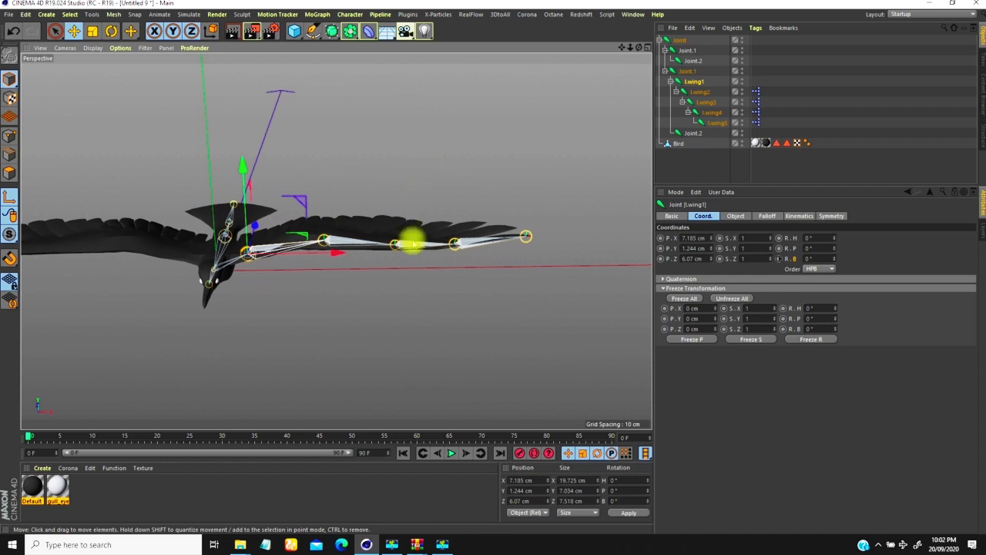
# Test the wing chain again by setting l.wing1's bank rotation to -7°, and return it to 0°
pyautogui.keyDown('alt'); pyautogui.moveTo(343, 240); pyautogui.dragTo(279, 262); pyautogui.keyUp('alt')
pyautogui.moveTo(834, 258); pyautogui.dragTo(815, 229)
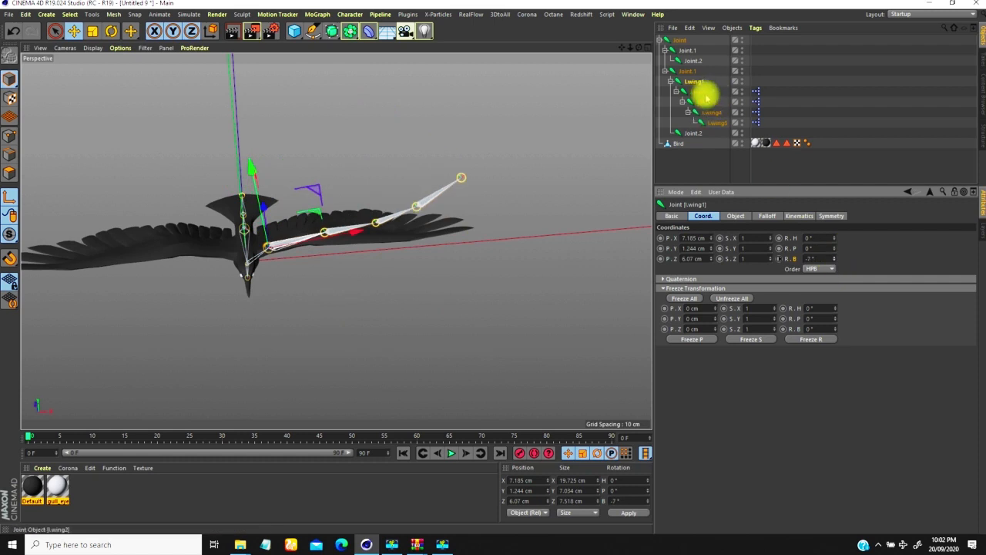
pyautogui.moveTo(834, 257)
pyautogui.mouseDown()
pyautogui.moveTo(840, 273)
pyautogui.moveTo(840, 265)
pyautogui.mouseUp()
pyautogui.scroll(-3, 377, 266)
pyautogui.keyDown('alt'); pyautogui.moveTo(378, 267); pyautogui.dragTo(366, 290); pyautogui.keyUp('alt')
pyautogui.scroll(5, 336, 216)
pyautogui.scroll(-3, 352, 259)
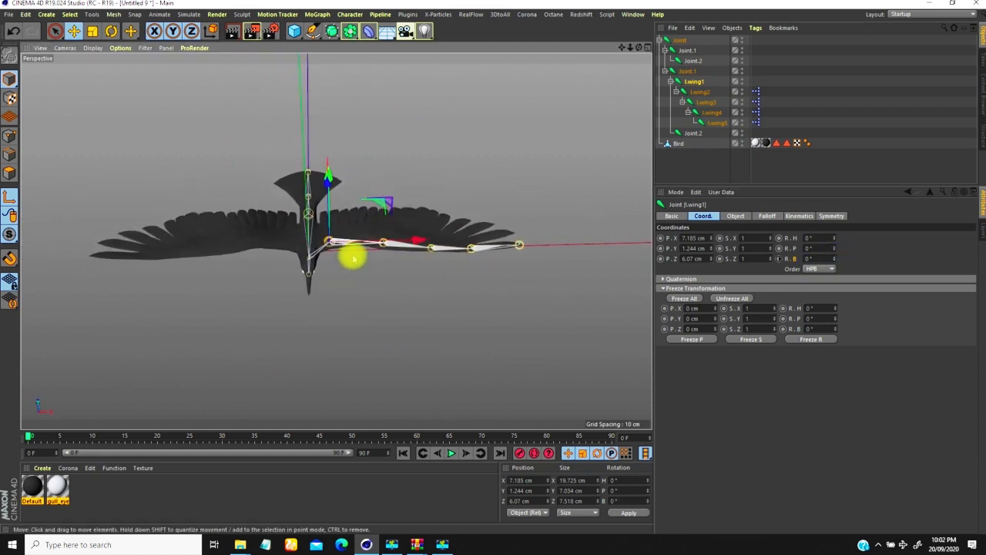
# Start the Mirror Tool on joints l.wing1 to l.wing5 and set its naming to replace the l prefix with r
pyautogui.click(695, 82)
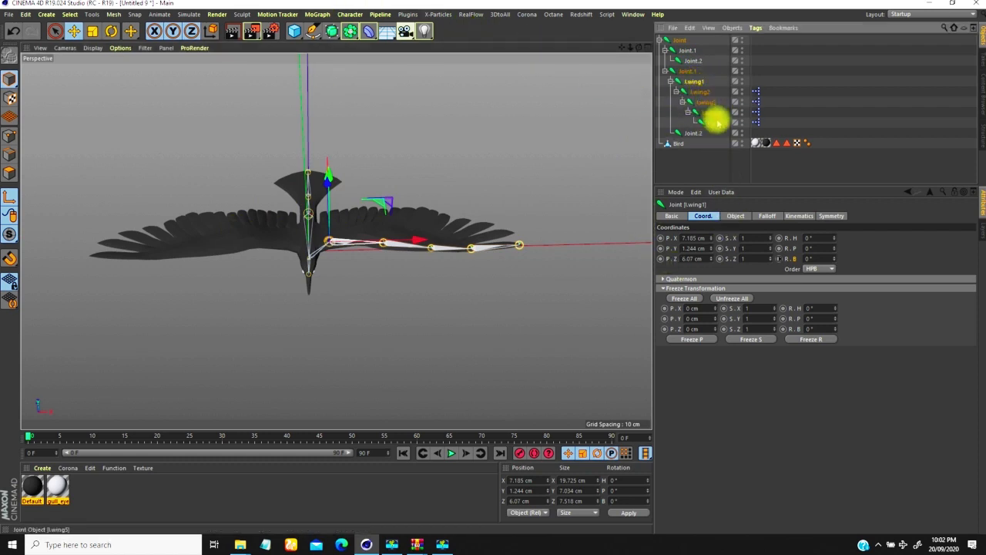
pyautogui.keyDown('shift'); pyautogui.click(717, 121); pyautogui.keyUp('shift')
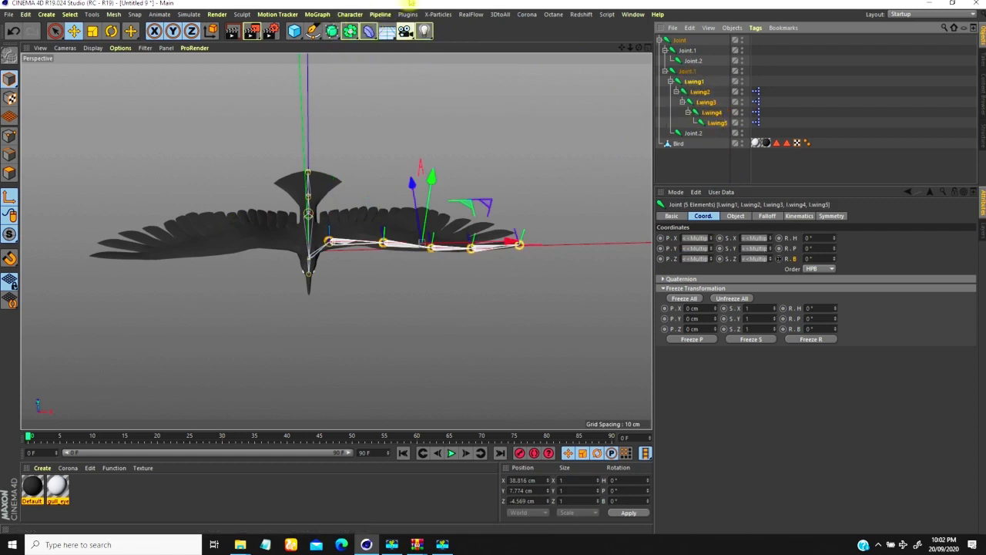
pyautogui.click(356, 14)
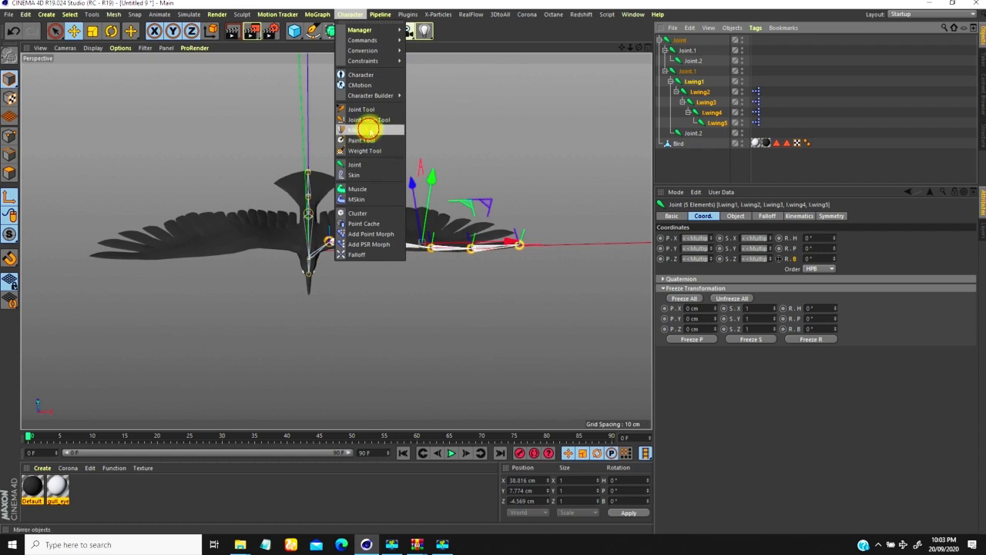
pyautogui.click(367, 130)
pyautogui.click(726, 216)
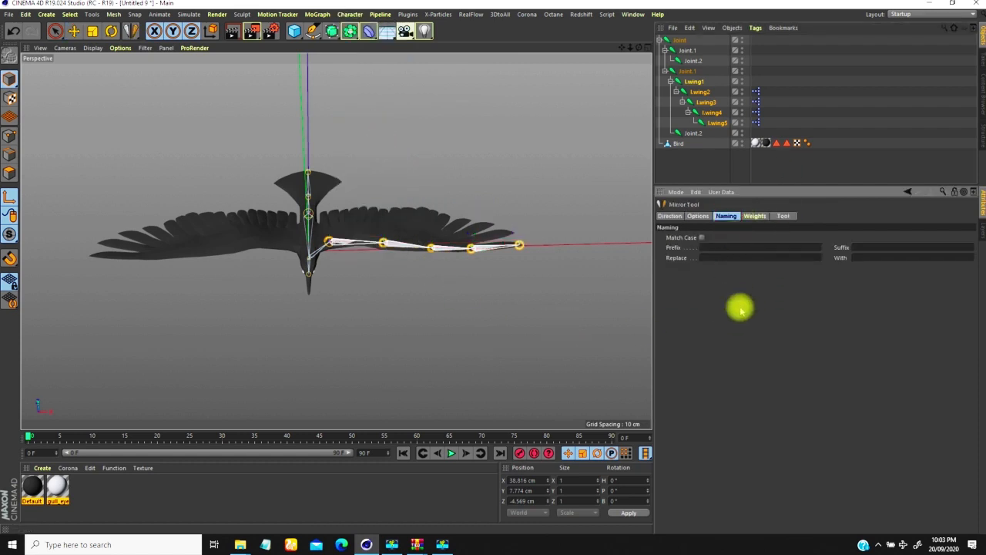
pyautogui.click(698, 216)
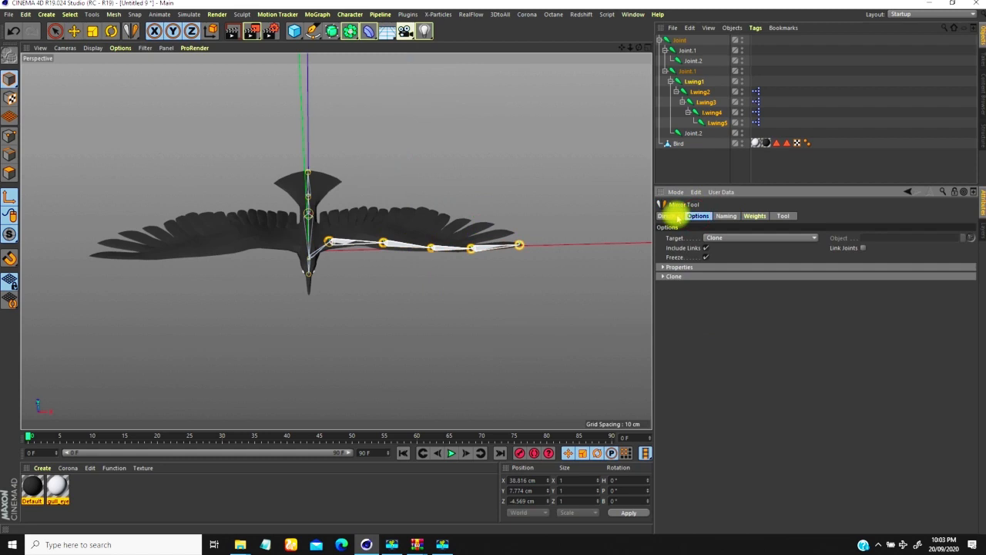
pyautogui.click(672, 216)
pyautogui.click(724, 215)
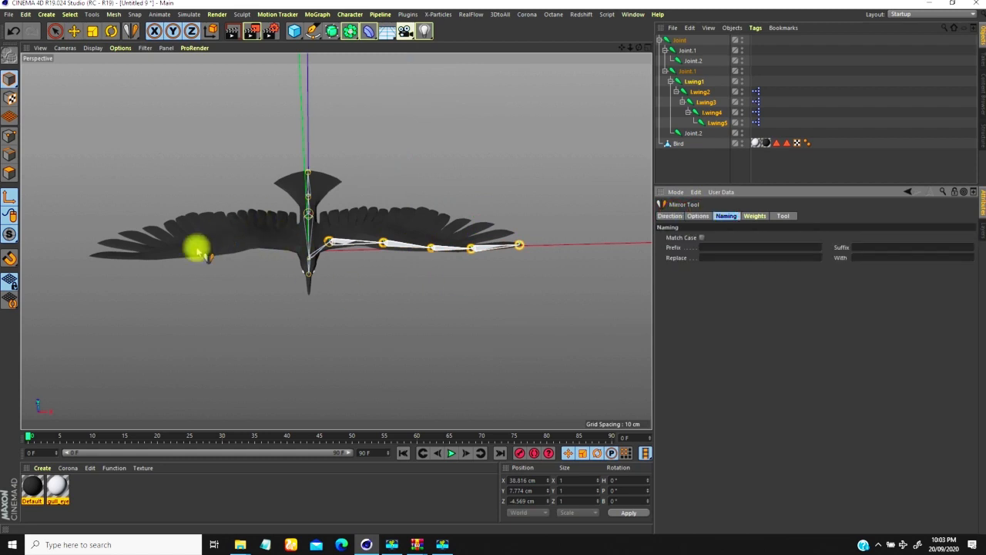
pyautogui.click(710, 258)
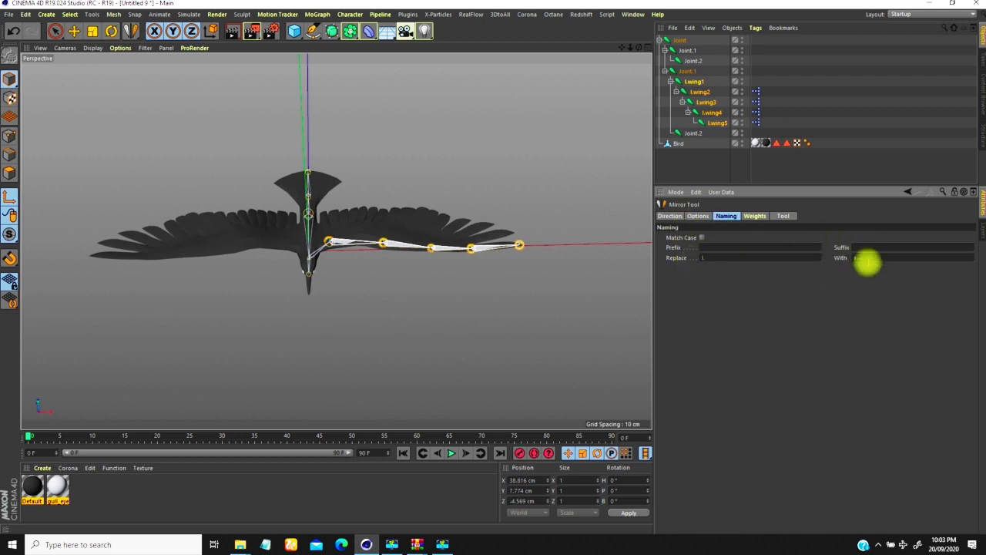
# Mirror the selected wing joints, including their children, onto the bird's other wing using the World origin
pyautogui.click(758, 217)
pyautogui.click(786, 216)
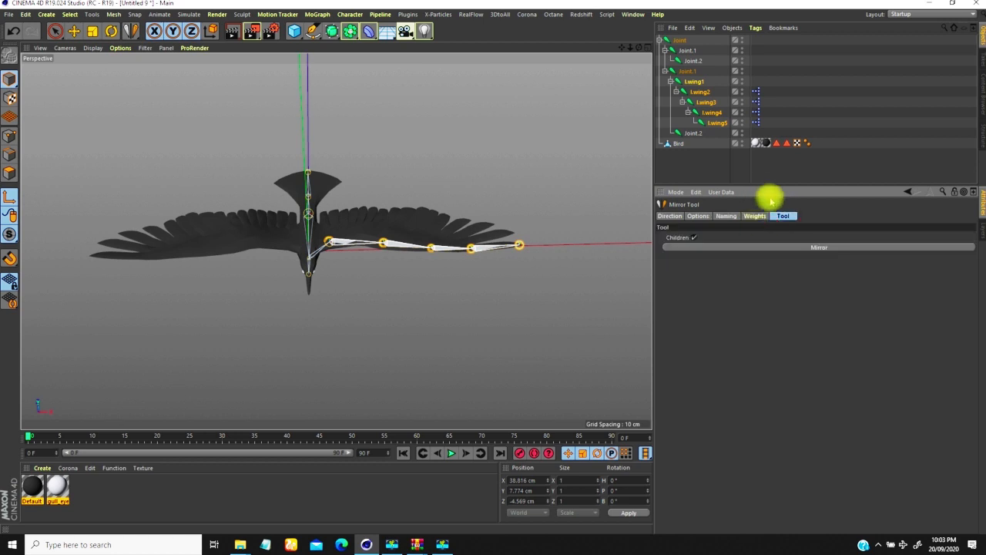
pyautogui.click(698, 216)
pyautogui.click(669, 215)
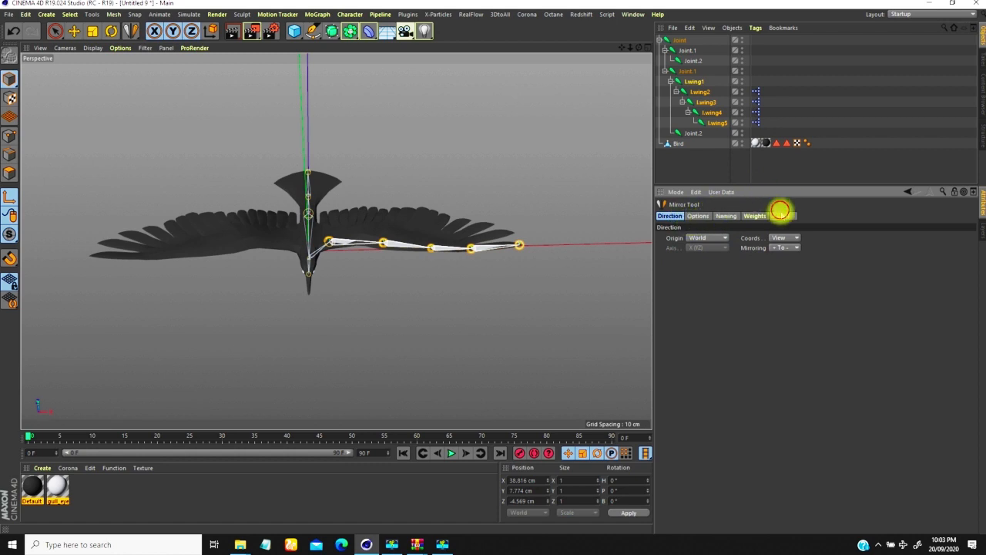
pyautogui.click(783, 216)
pyautogui.click(801, 248)
pyautogui.keyDown('alt'); pyautogui.moveTo(312, 274); pyautogui.dragTo(352, 226); pyautogui.keyUp('alt')
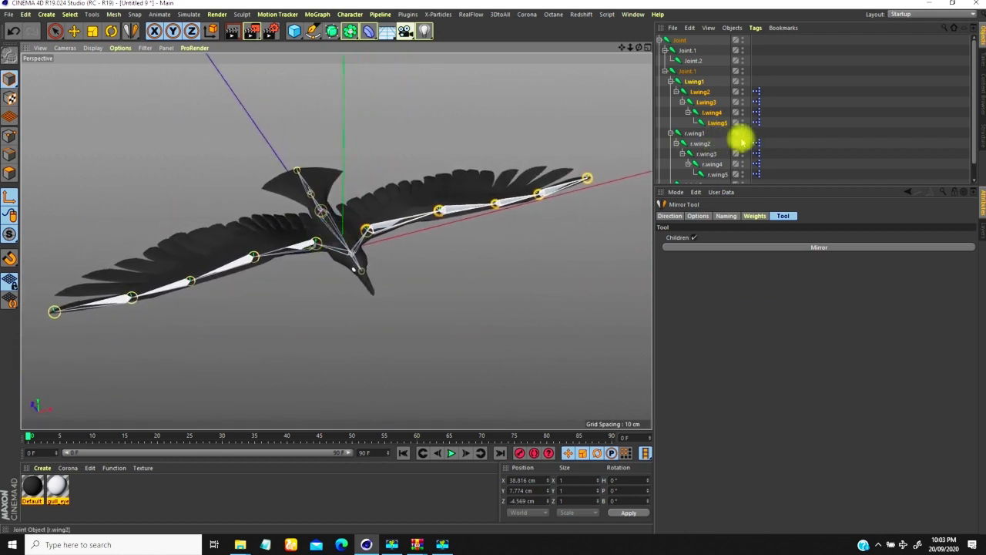
# Test the mirrored wing chain by varying r.wing1's bank rotation, and return it to 0°
pyautogui.click(696, 136)
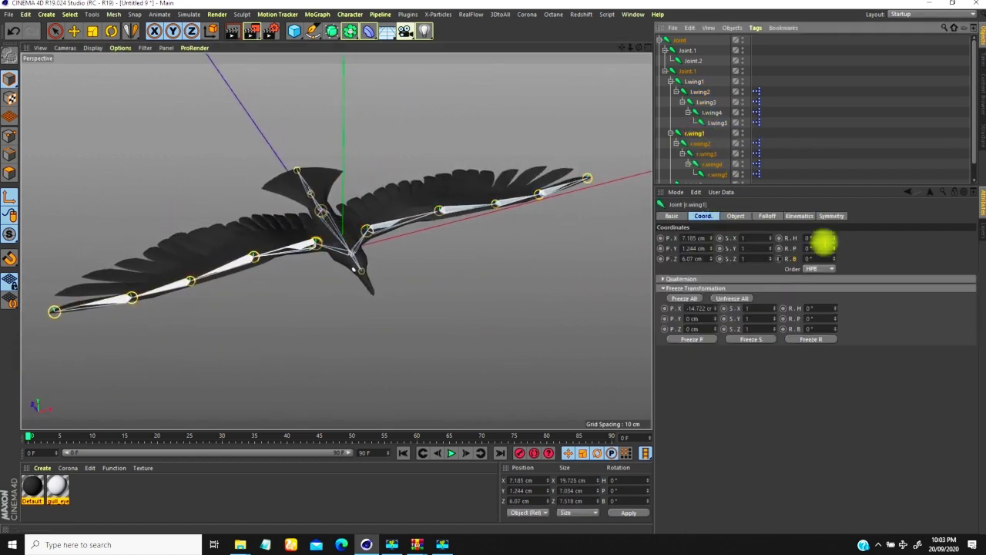
pyautogui.moveTo(835, 262)
pyautogui.mouseDown()
pyautogui.moveTo(839, 240)
pyautogui.moveTo(839, 262)
pyautogui.moveTo(826, 262)
pyautogui.mouseUp()
pyautogui.keyDown('alt'); pyautogui.moveTo(341, 264); pyautogui.dragTo(385, 246); pyautogui.keyUp('alt')
pyautogui.moveTo(974, 89); pyautogui.dragTo(966, 132)
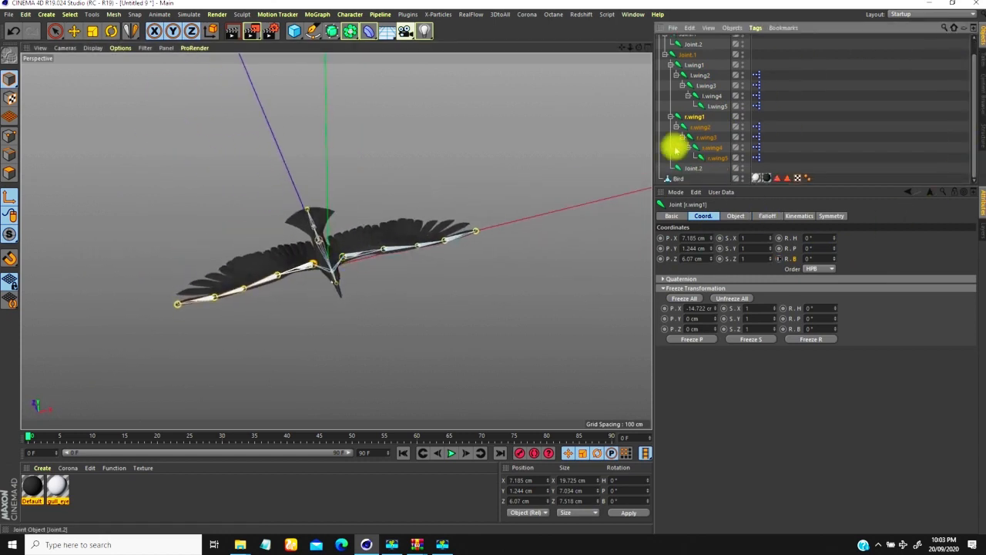
pyautogui.keyDown('alt'); pyautogui.moveTo(333, 193); pyautogui.dragTo(306, 269); pyautogui.keyUp('alt')
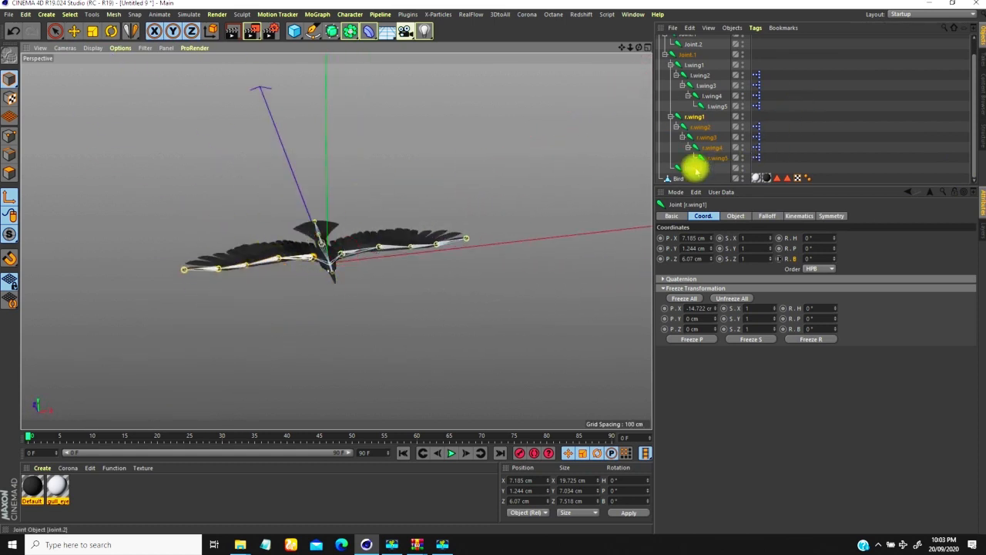
# Bind the Bird mesh to the complete joint hierarchy and clear the selection
pyautogui.click(693, 168)
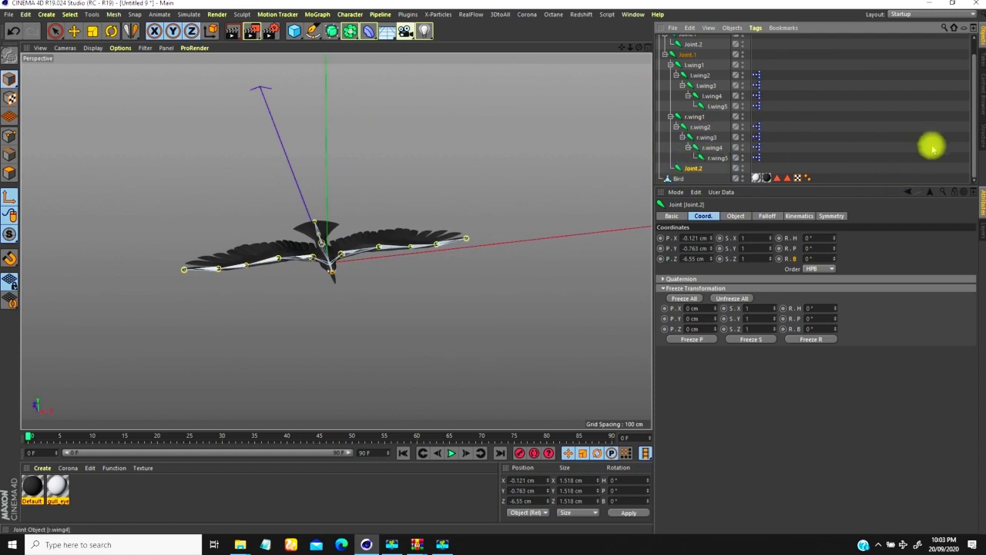
pyautogui.moveTo(969, 141); pyautogui.dragTo(975, 114)
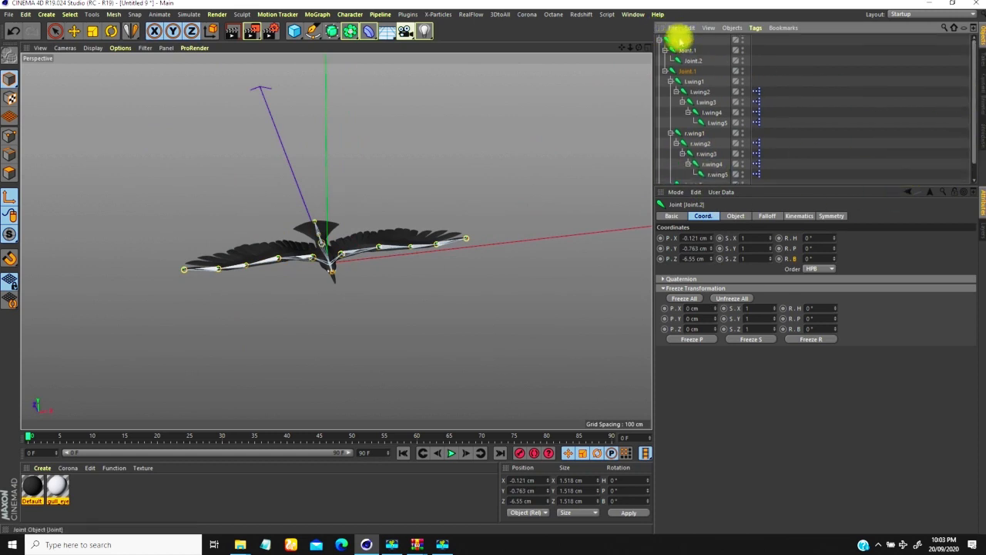
pyautogui.middleClick(680, 40)
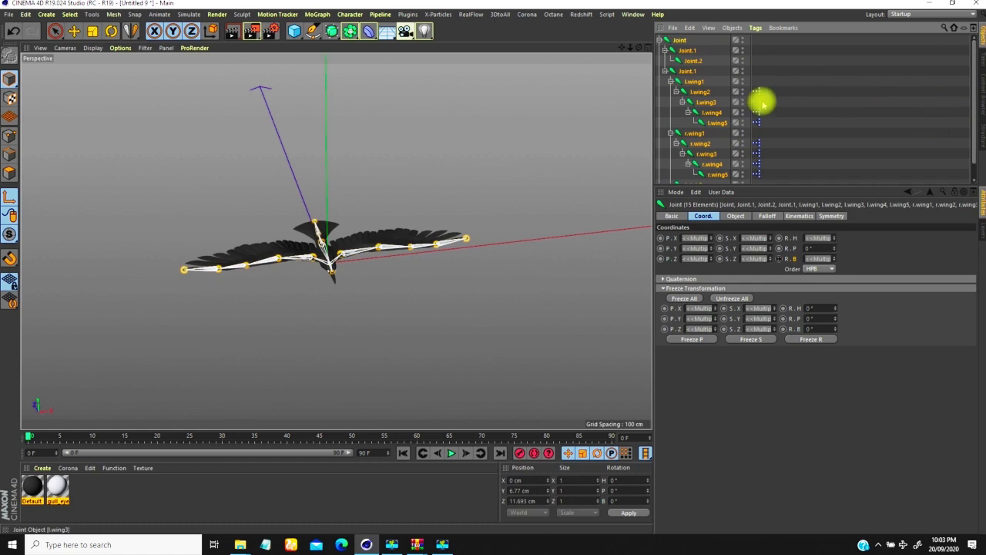
pyautogui.moveTo(973, 81); pyautogui.dragTo(972, 108)
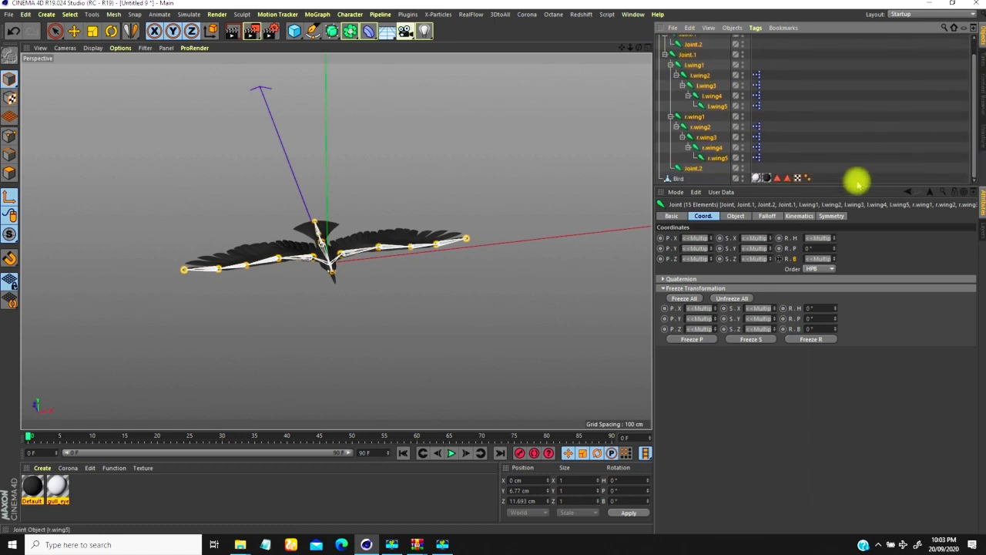
pyautogui.keyDown('ctrl'); pyautogui.click(678, 179); pyautogui.keyUp('ctrl')
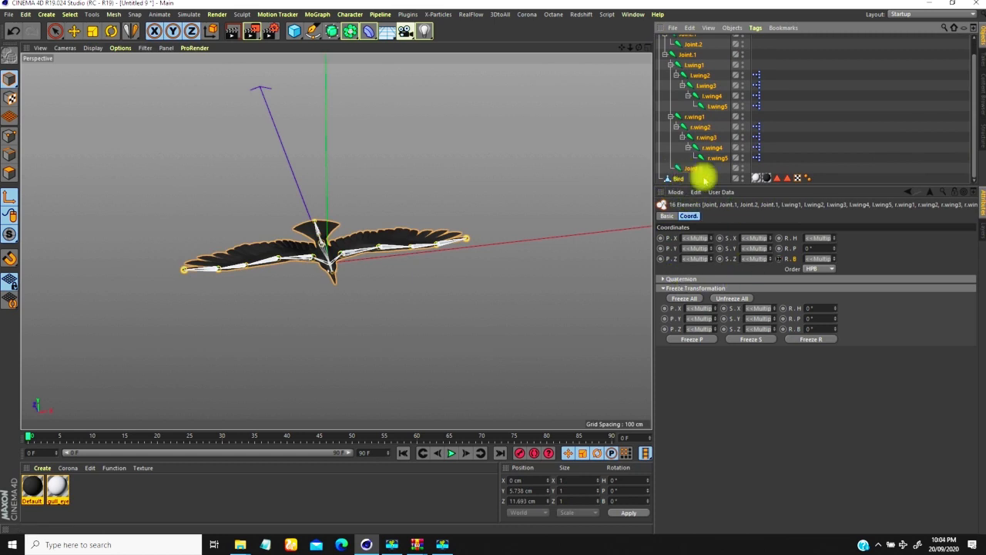
pyautogui.click(350, 15)
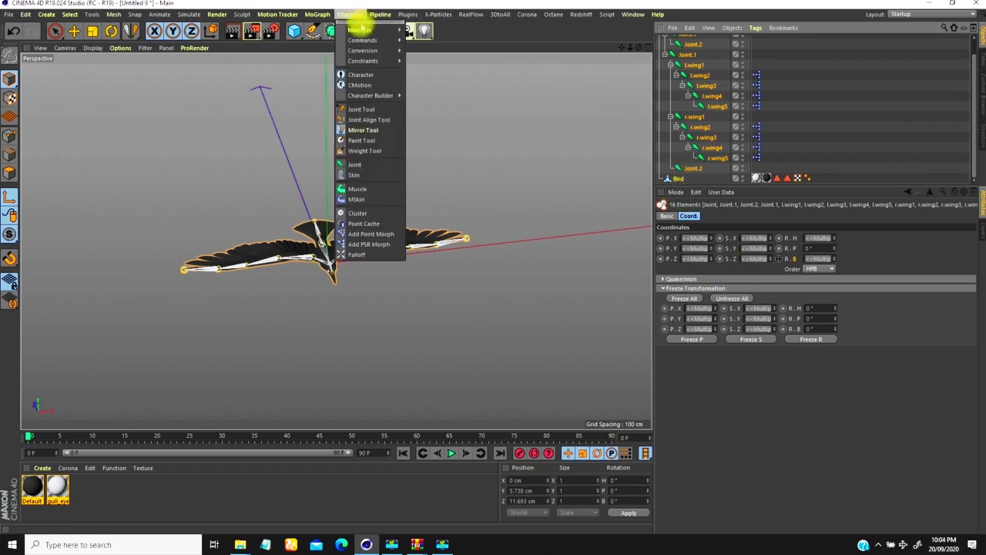
pyautogui.moveTo(368, 43)
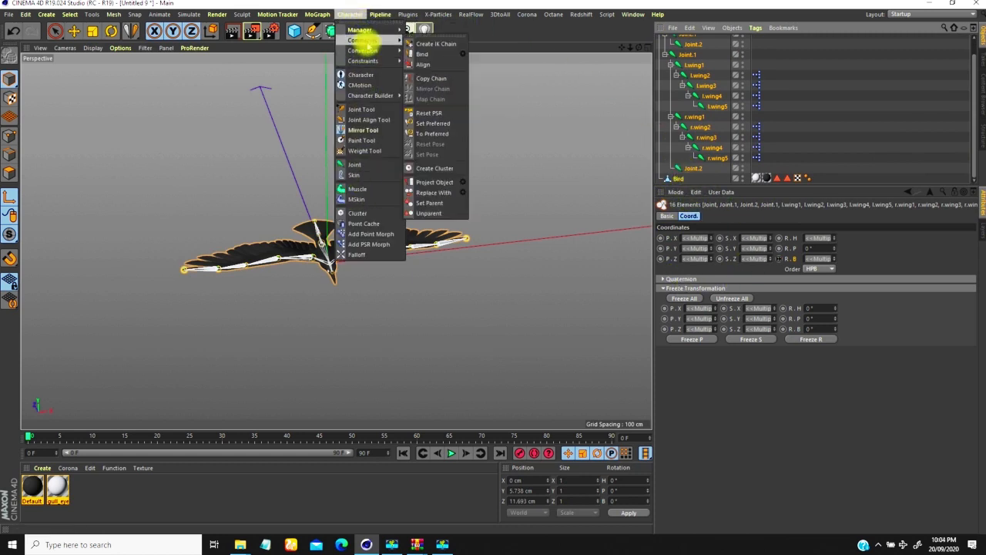
pyautogui.click(423, 56)
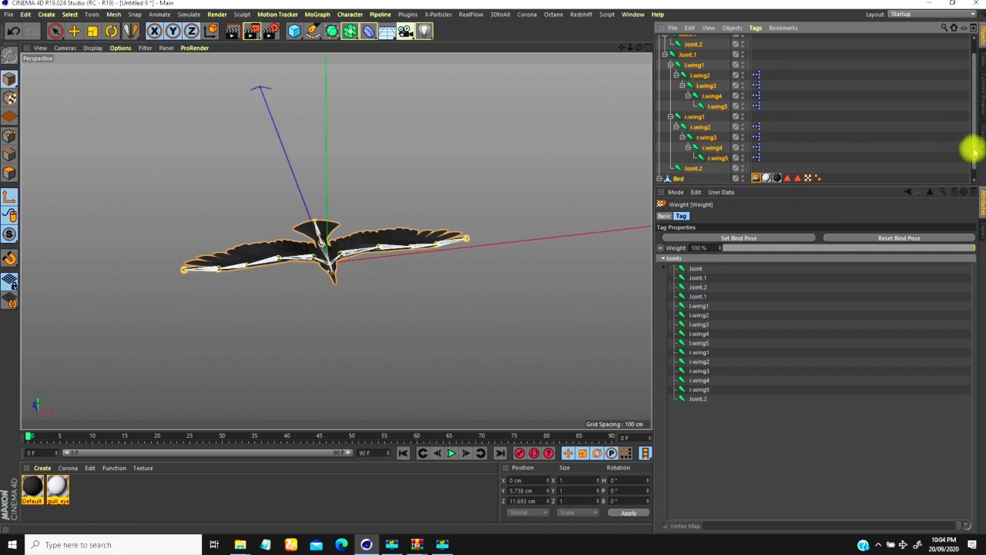
pyautogui.scroll(-1, 973, 150)
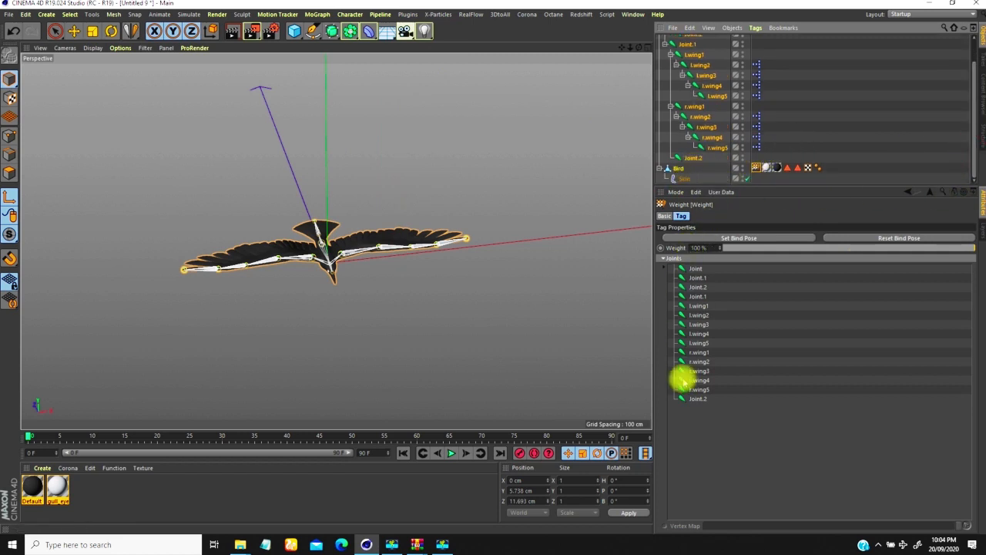
pyautogui.click(814, 121)
# Bend the bound wing by setting l.wing1's bank rotation to -17° and finally -45°, inspecting the mesh deformation
pyautogui.keyDown('alt'); pyautogui.moveTo(352, 260); pyautogui.dragTo(368, 244); pyautogui.keyUp('alt')
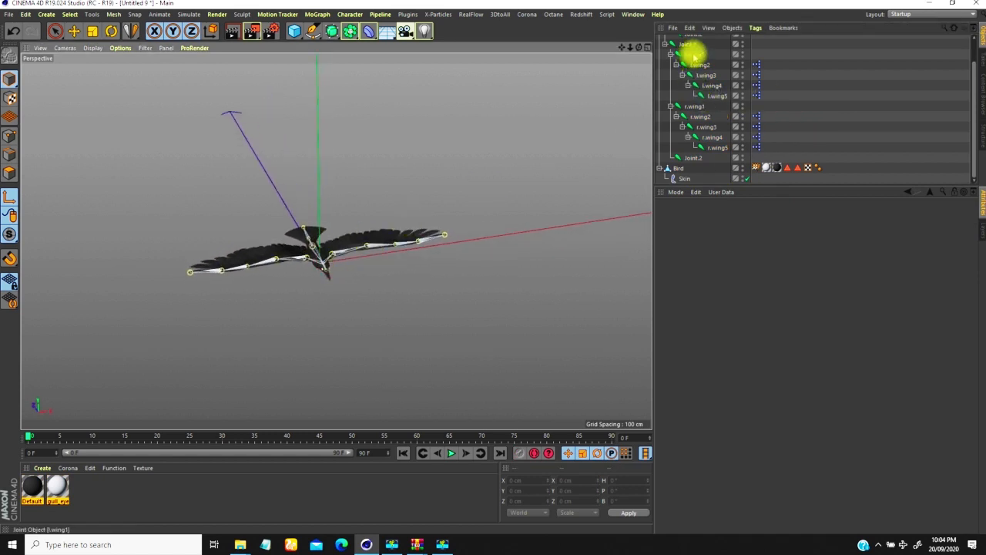
pyautogui.moveTo(975, 80); pyautogui.dragTo(977, 57)
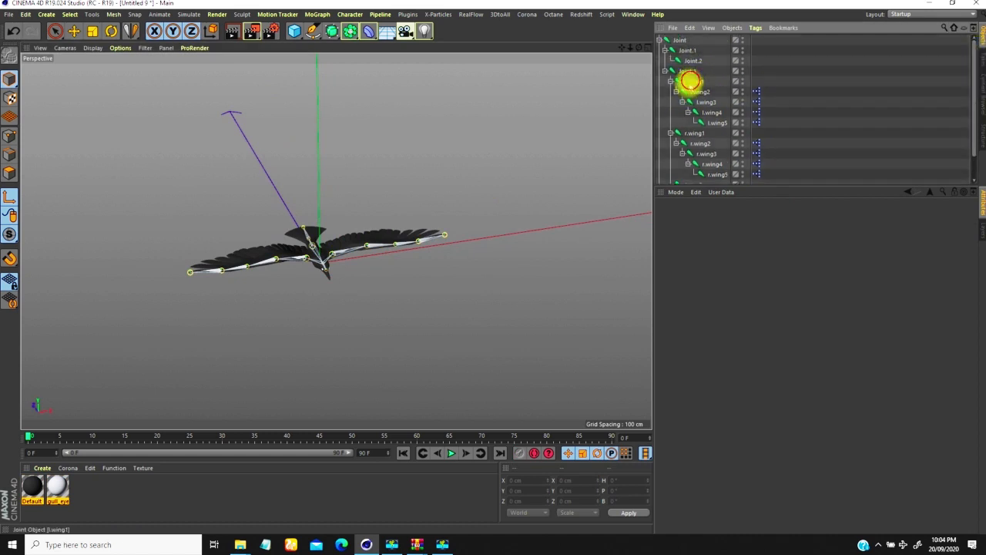
pyautogui.click(690, 80)
pyautogui.moveTo(834, 260); pyautogui.dragTo(834, 248)
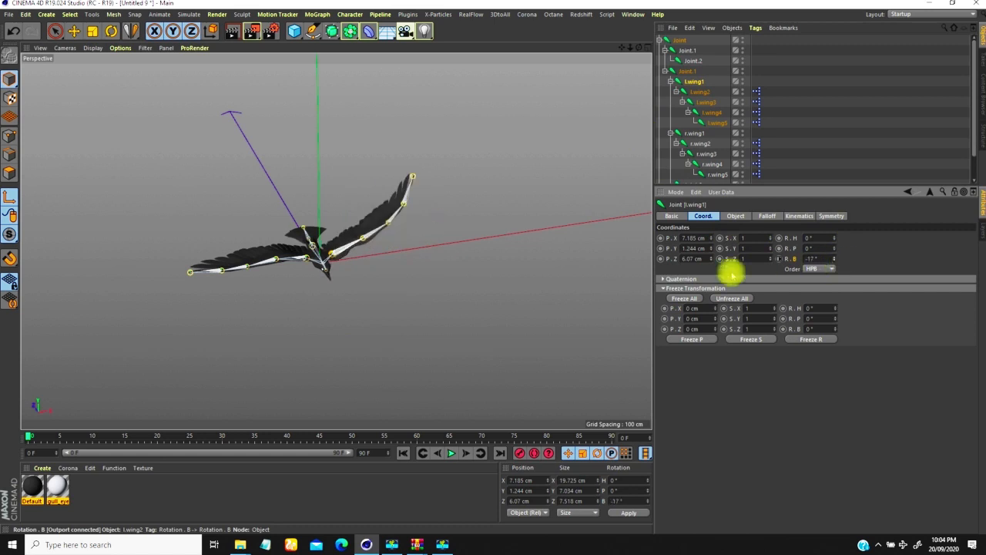
pyautogui.keyDown('alt'); pyautogui.moveTo(352, 248); pyautogui.dragTo(531, 264); pyautogui.keyUp('alt')
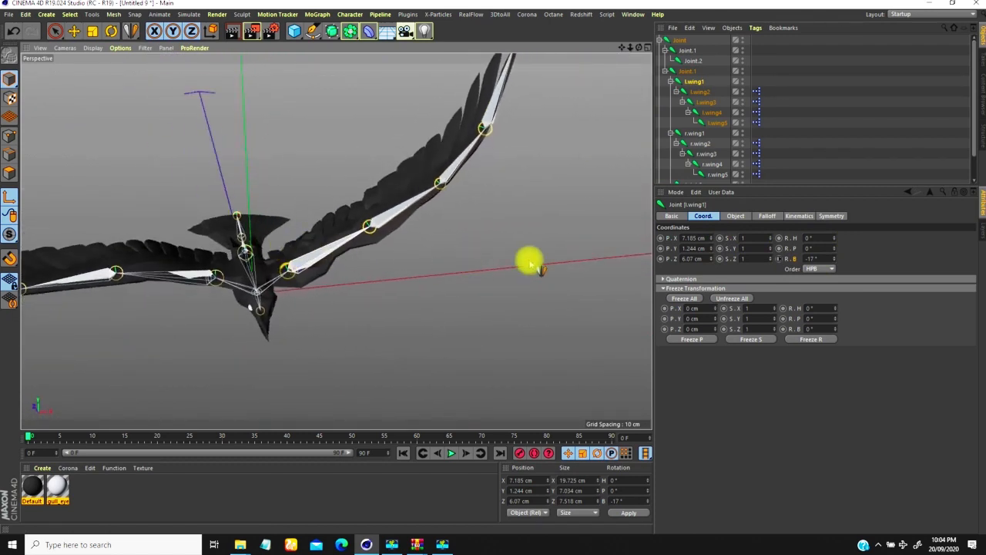
pyautogui.keyDown('alt'); pyautogui.moveTo(325, 239); pyautogui.dragTo(548, 262); pyautogui.keyUp('alt')
pyautogui.moveTo(835, 259)
pyautogui.mouseDown()
pyautogui.moveTo(835, 248)
pyautogui.moveTo(834, 275)
pyautogui.mouseUp()
pyautogui.keyDown('alt'); pyautogui.moveTo(325, 282); pyautogui.dragTo(545, 199); pyautogui.keyUp('alt')
pyautogui.scroll(4, 356, 274)
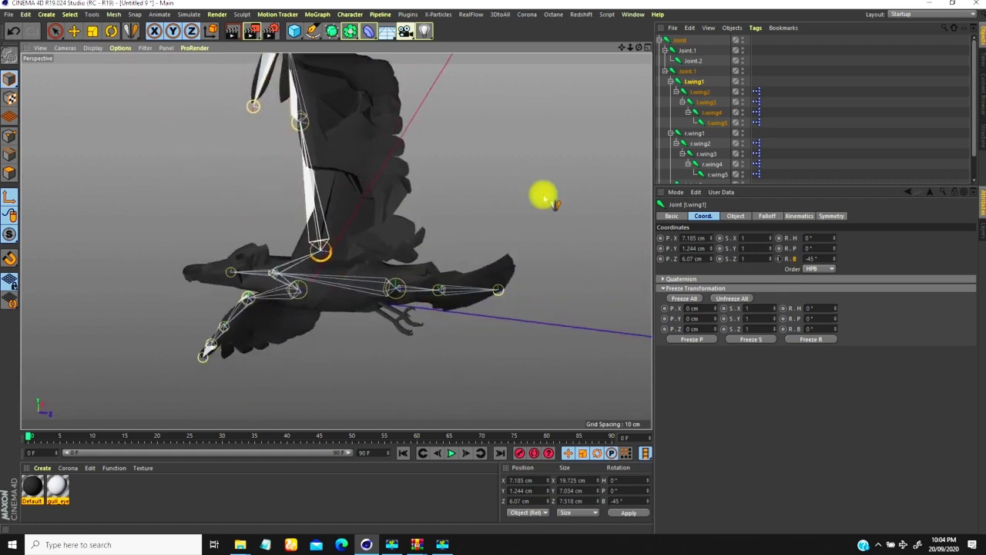
# Activate the Weight Tool from the Bird's weight tag to display all joint weights on the mesh
pyautogui.moveTo(972, 139); pyautogui.dragTo(969, 178)
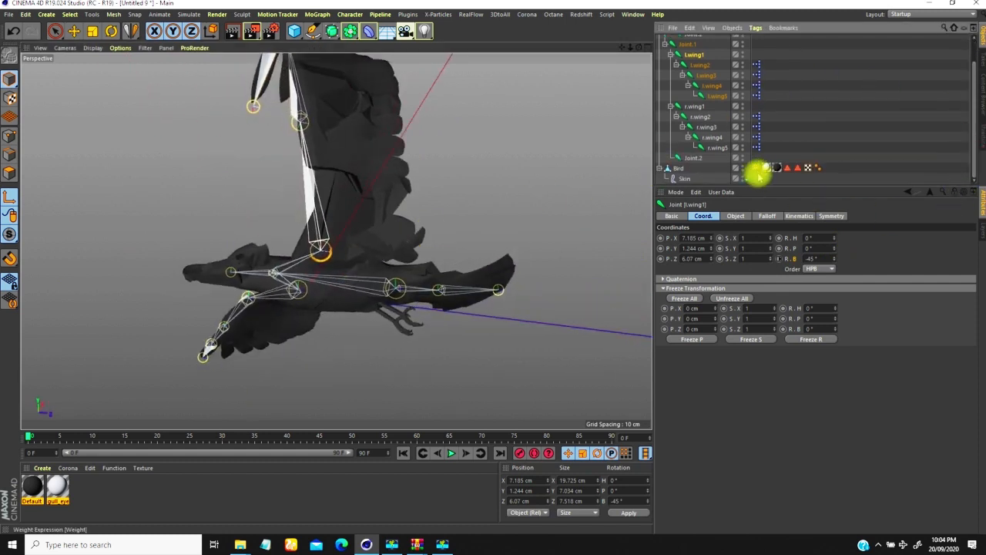
pyautogui.click(757, 164)
pyautogui.click(757, 167)
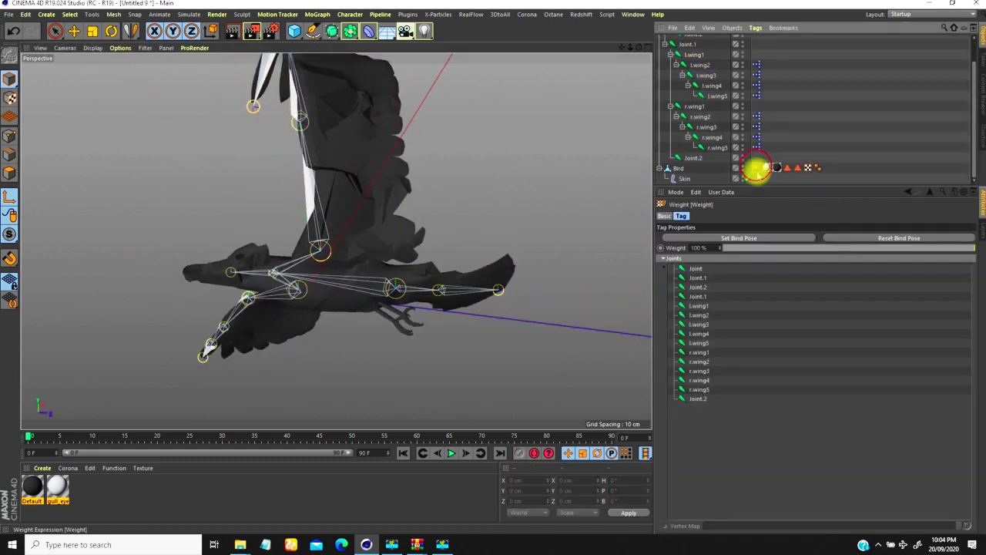
pyautogui.doubleClick(757, 169)
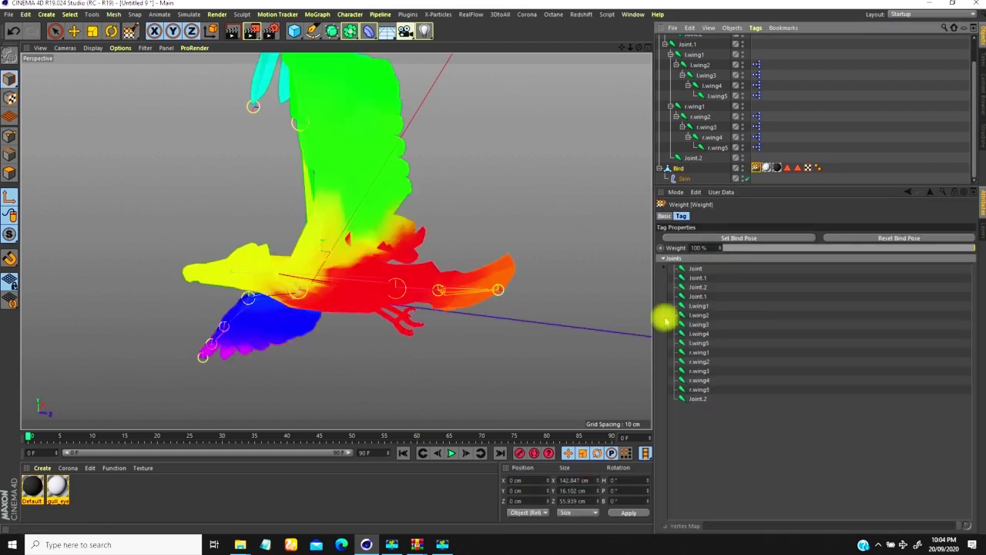
# Examine the joint weight colours on the bird's wings, body and tail from several angles, with l.wing1 selected among the weighted joints
pyautogui.keyDown('alt'); pyautogui.moveTo(433, 253); pyautogui.dragTo(346, 255); pyautogui.keyUp('alt')
pyautogui.keyDown('alt'); pyautogui.moveTo(294, 212); pyautogui.dragTo(312, 234); pyautogui.keyUp('alt')
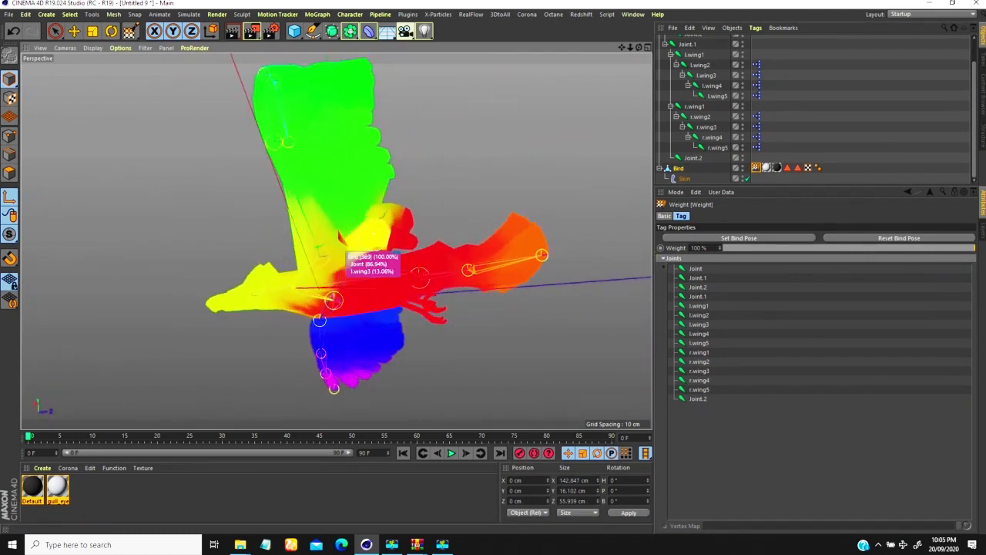
pyautogui.moveTo(343, 308)
pyautogui.keyDown('alt'); pyautogui.mouseDown()
pyautogui.moveTo(384, 257)
pyautogui.moveTo(253, 357)
pyautogui.moveTo(442, 291)
pyautogui.mouseUp(); pyautogui.keyUp('alt')
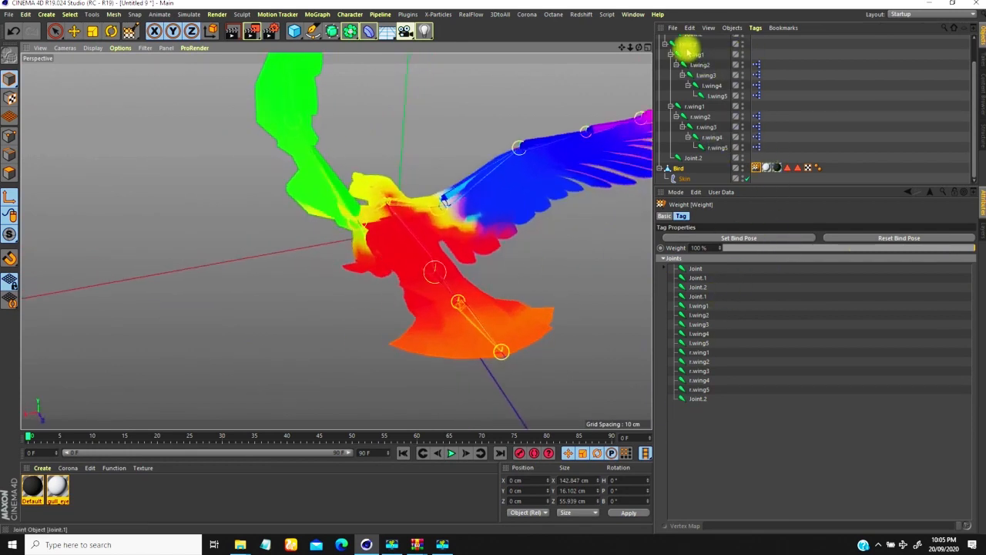
pyautogui.keyDown('alt'); pyautogui.moveTo(467, 315); pyautogui.dragTo(608, 208); pyautogui.keyUp('alt')
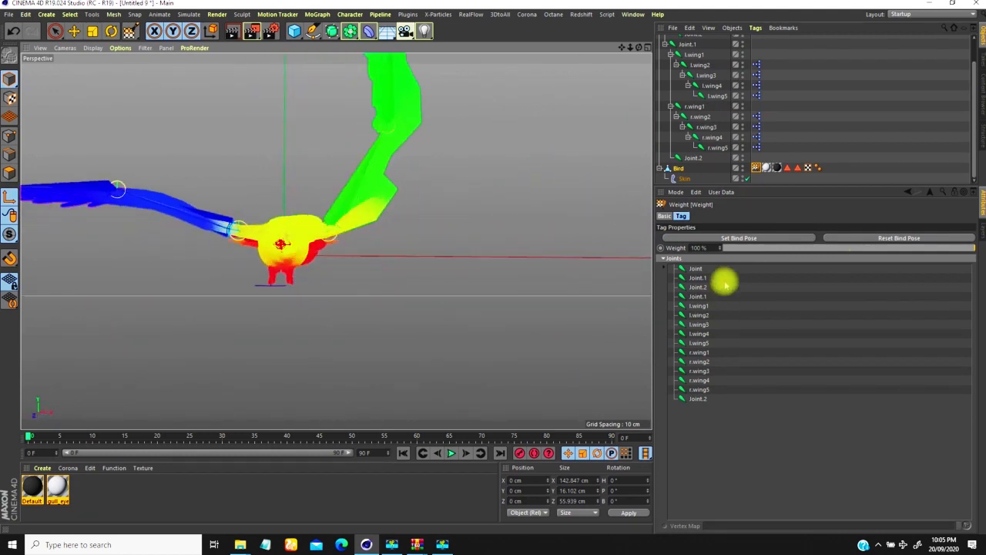
pyautogui.keyDown('alt'); pyautogui.moveTo(438, 313); pyautogui.dragTo(154, 225); pyautogui.keyUp('alt')
pyautogui.click(693, 305)
pyautogui.moveTo(366, 231)
pyautogui.keyDown('alt'); pyautogui.mouseDown()
pyautogui.moveTo(371, 207)
pyautogui.moveTo(389, 241)
pyautogui.mouseUp(); pyautogui.keyUp('alt')
pyautogui.moveTo(456, 231); pyautogui.dragTo(483, 216)
pyautogui.click(771, 166)
pyautogui.click(349, 14)
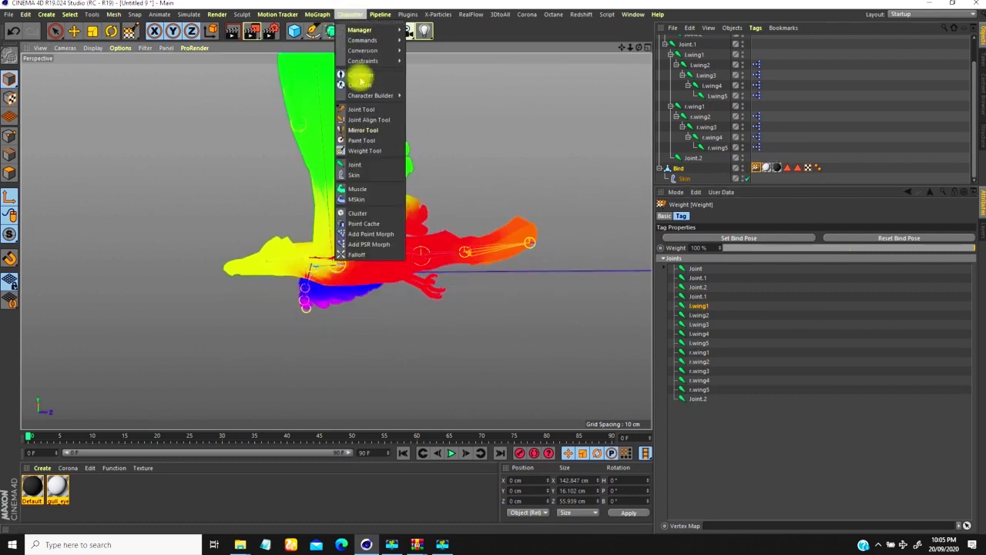
pyautogui.click(357, 139)
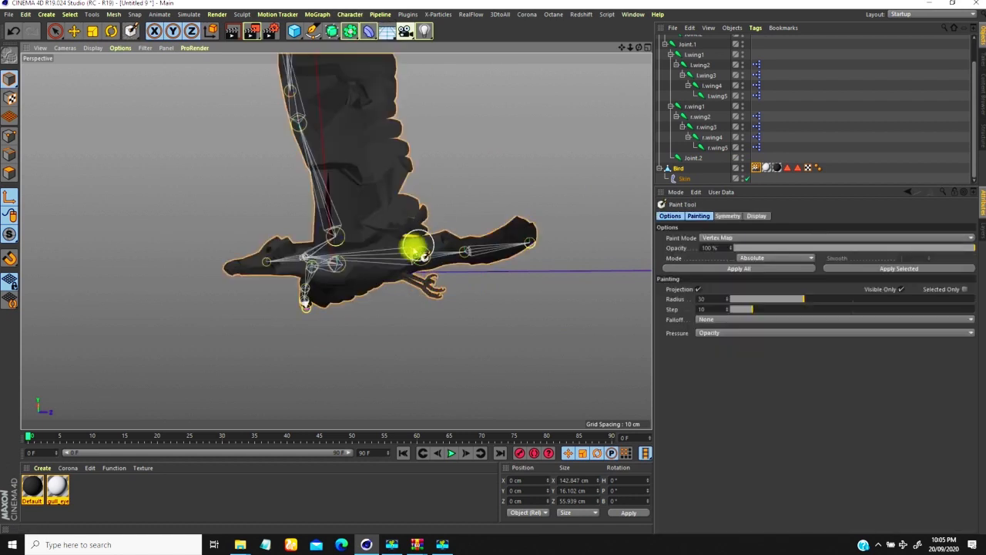
pyautogui.click(728, 216)
pyautogui.click(754, 216)
pyautogui.click(699, 215)
pyautogui.click(669, 216)
pyautogui.click(698, 216)
pyautogui.click(727, 215)
pyautogui.click(755, 216)
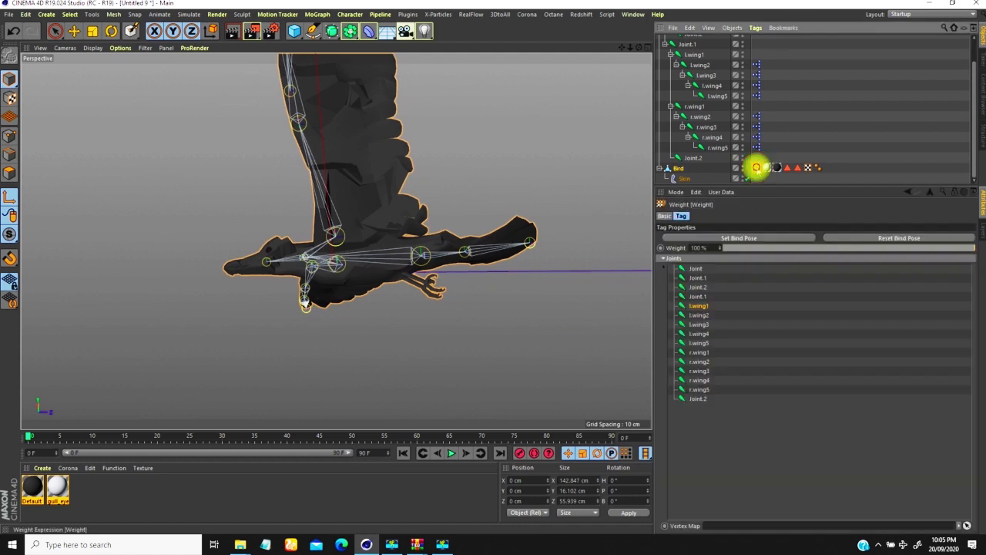
# Reactivate the Weight Tool from the Bird's weight tag and review its display, symmetry and brush options
pyautogui.doubleClick(756, 167)
pyautogui.click(727, 217)
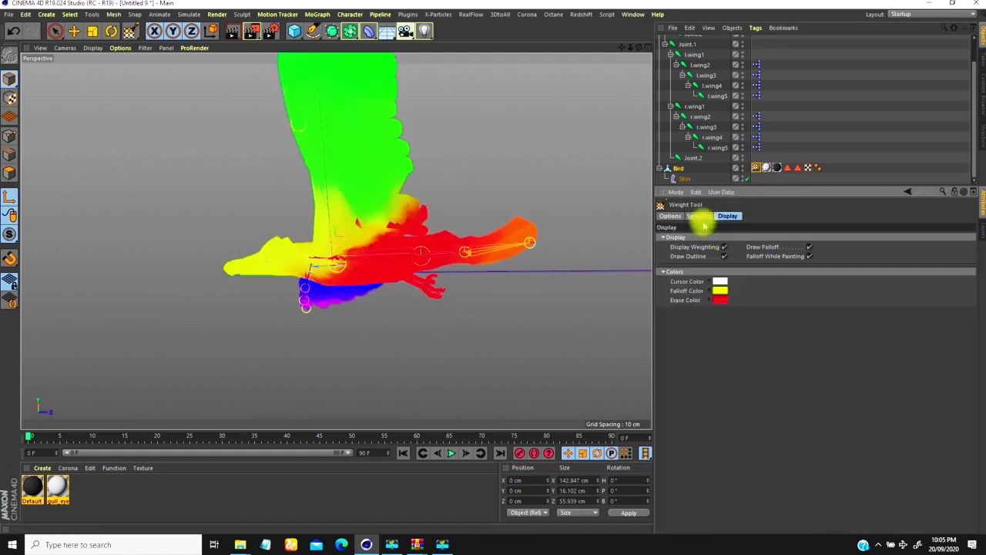
pyautogui.click(698, 216)
pyautogui.click(671, 215)
# Try a weight-painting stroke over the inner feathers near the body, and undo it
pyautogui.click(756, 167)
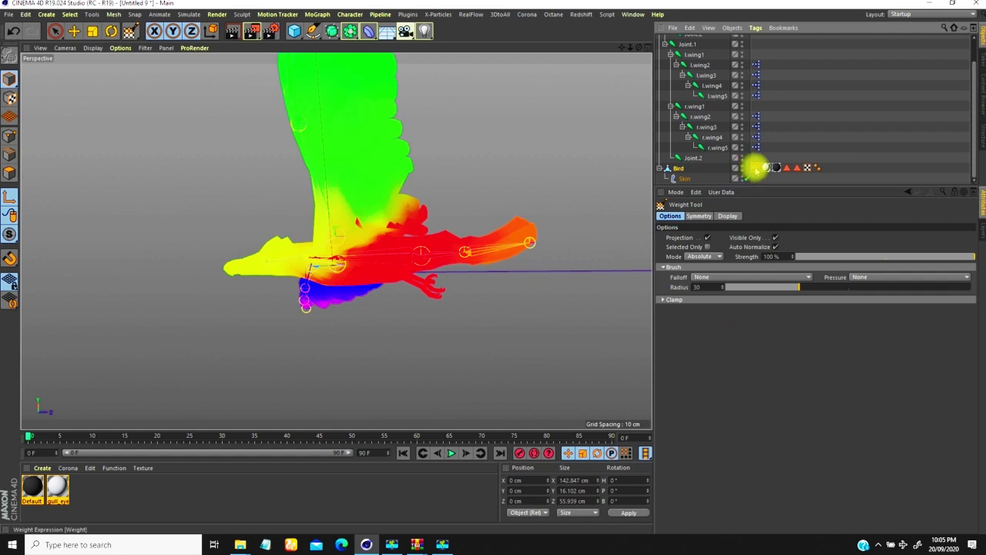
pyautogui.click(696, 314)
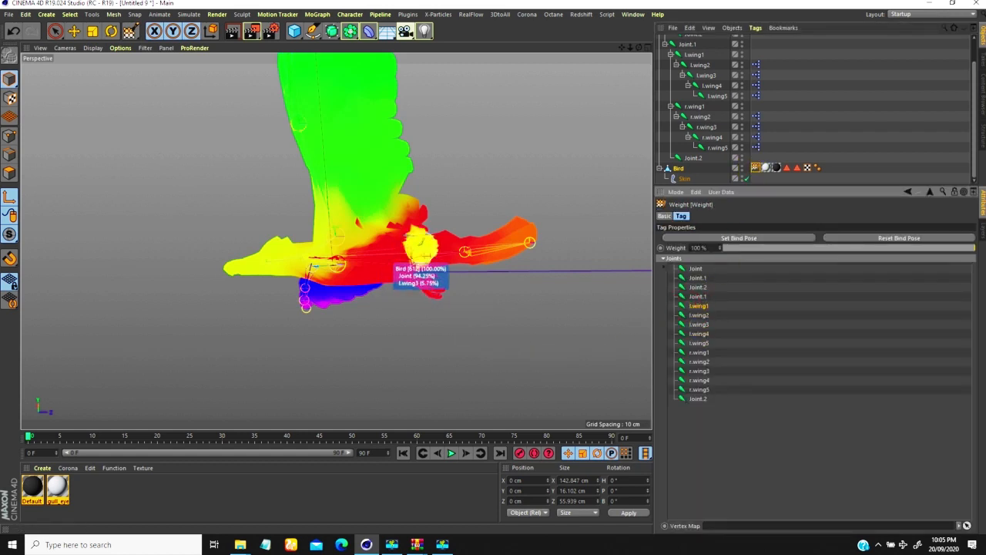
pyautogui.moveTo(427, 225); pyautogui.dragTo(403, 222)
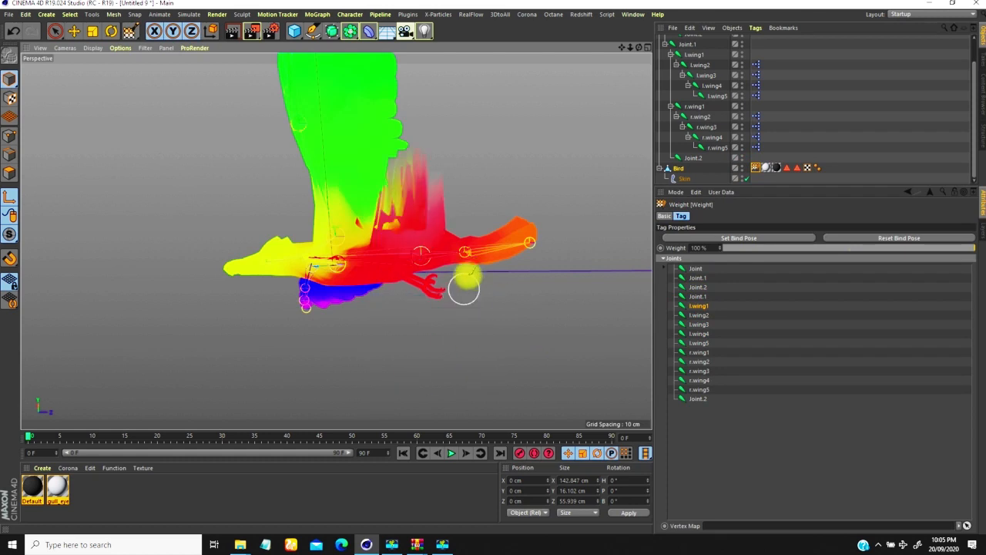
pyautogui.hotkey('ctrl', 'z')
# Clear the selection, select l.wing1 and reset its bank rotation to 0° to straighten the wing
pyautogui.keyDown('alt'); pyautogui.moveTo(399, 266); pyautogui.dragTo(457, 275); pyautogui.keyUp('alt')
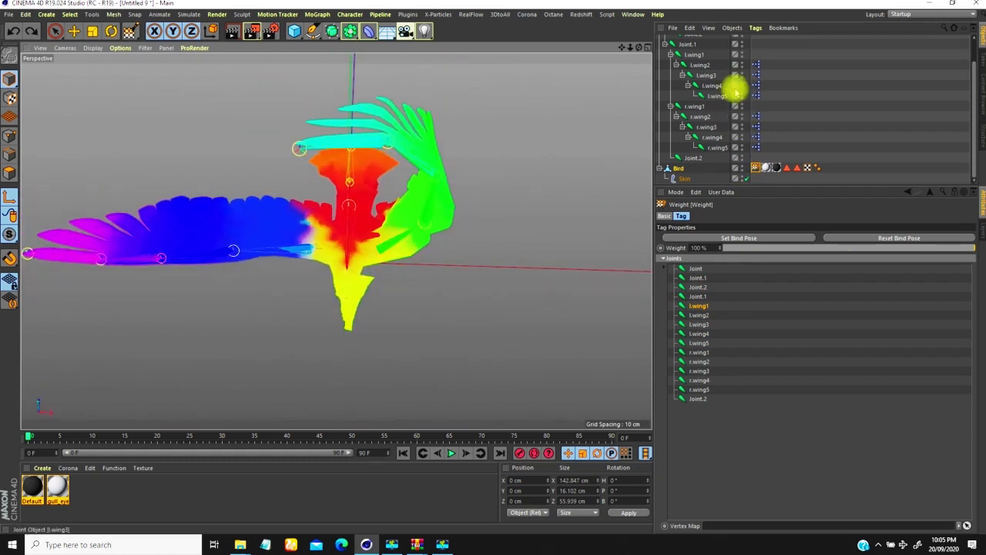
pyautogui.click(801, 102)
pyautogui.keyDown('alt'); pyautogui.moveTo(366, 231); pyautogui.dragTo(391, 218); pyautogui.keyUp('alt')
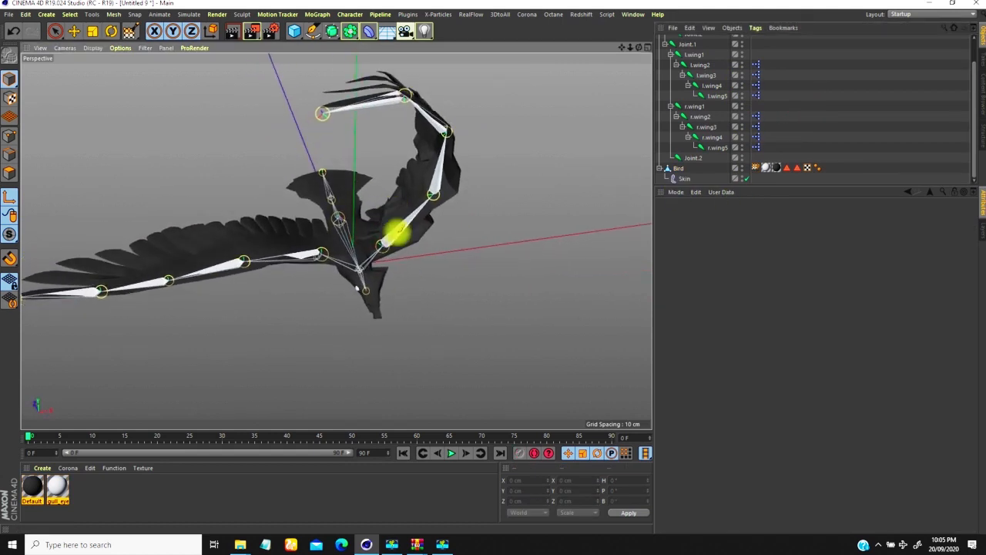
pyautogui.click(692, 54)
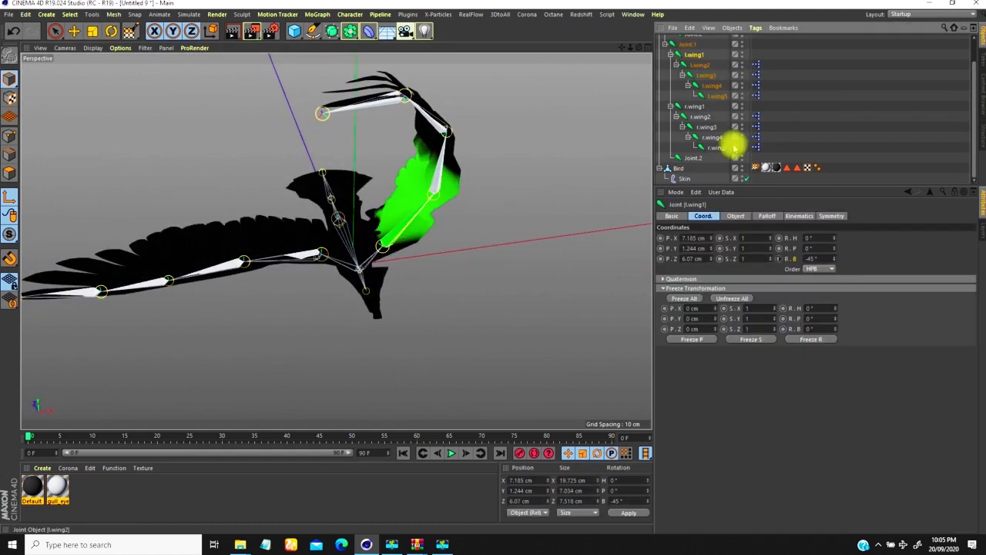
pyautogui.rightClick(834, 260)
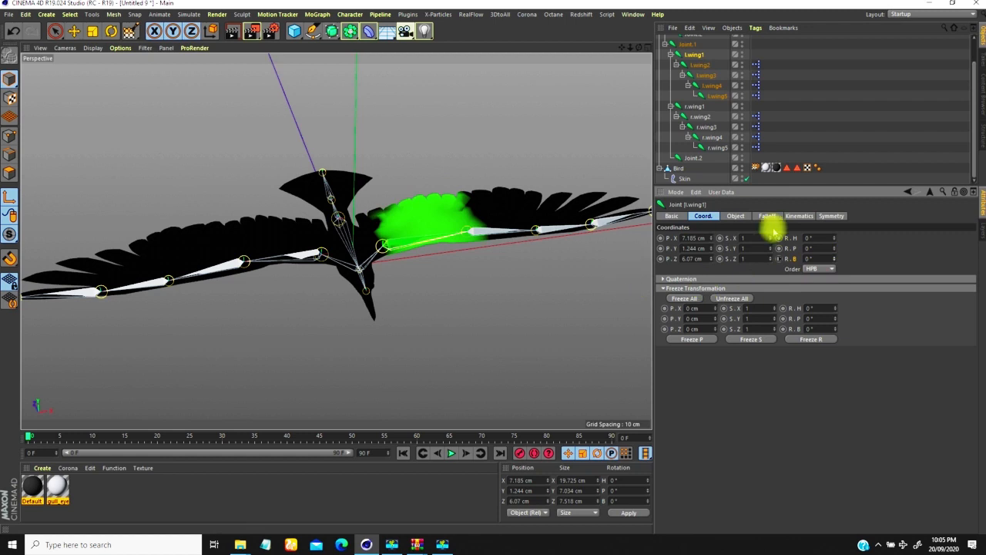
# Paint l.wing1 weight over the inner feathers and wing root where the wing meets the body
pyautogui.keyDown('alt'); pyautogui.moveTo(418, 206); pyautogui.dragTo(430, 232); pyautogui.keyUp('alt')
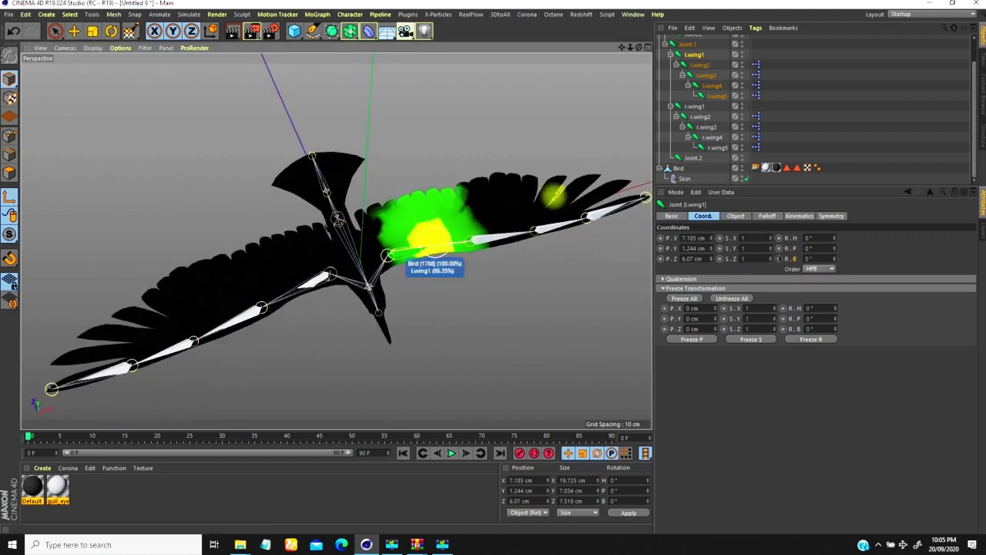
pyautogui.click(698, 64)
pyautogui.click(693, 54)
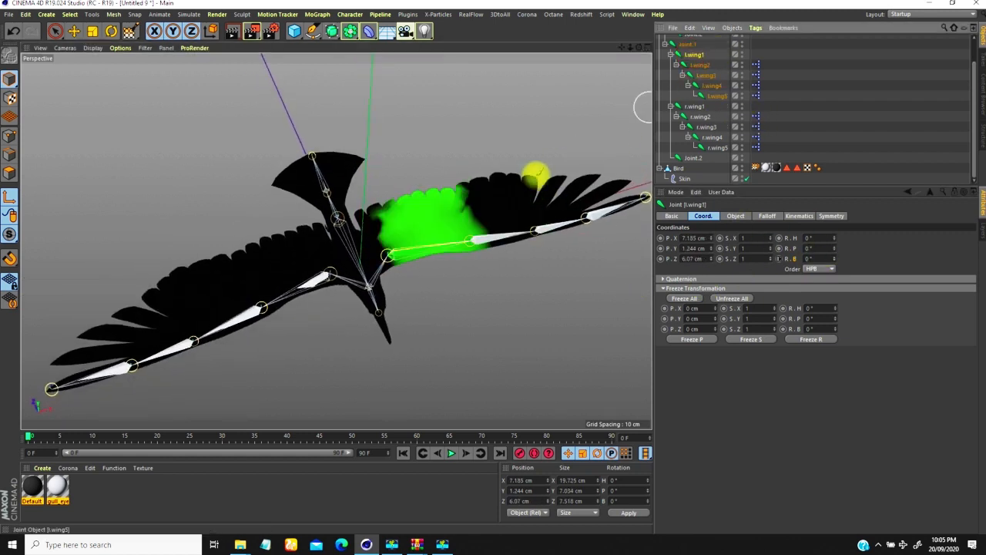
pyautogui.keyDown('alt'); pyautogui.moveTo(378, 250); pyautogui.dragTo(381, 239); pyautogui.keyUp('alt')
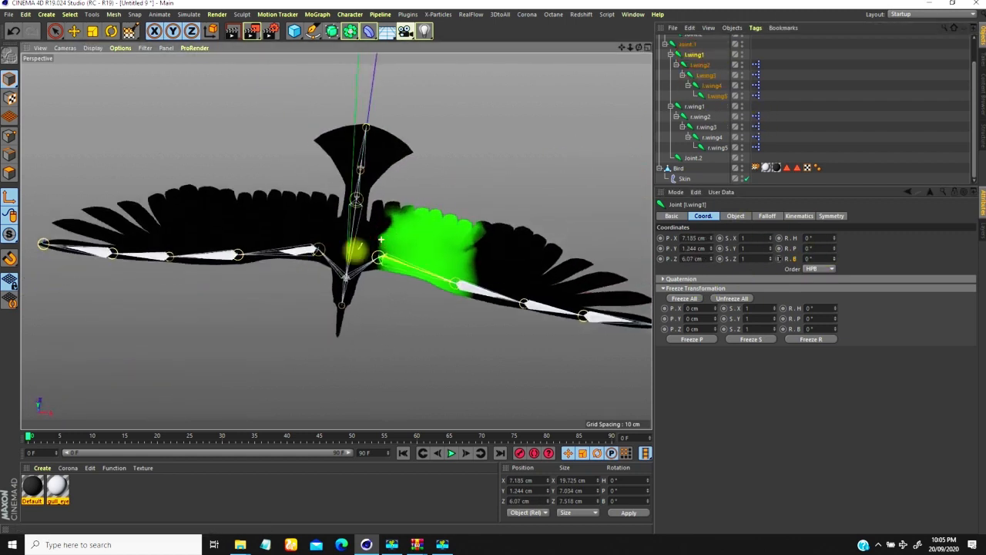
pyautogui.click(691, 45)
pyautogui.keyDown('alt'); pyautogui.moveTo(455, 241); pyautogui.dragTo(261, 239); pyautogui.keyUp('alt')
pyautogui.click(697, 55)
pyautogui.keyDown('alt'); pyautogui.moveTo(648, 142); pyautogui.dragTo(322, 122); pyautogui.keyUp('alt')
pyautogui.keyDown('alt'); pyautogui.moveTo(442, 220); pyautogui.dragTo(476, 164, button='right'); pyautogui.keyUp('alt')
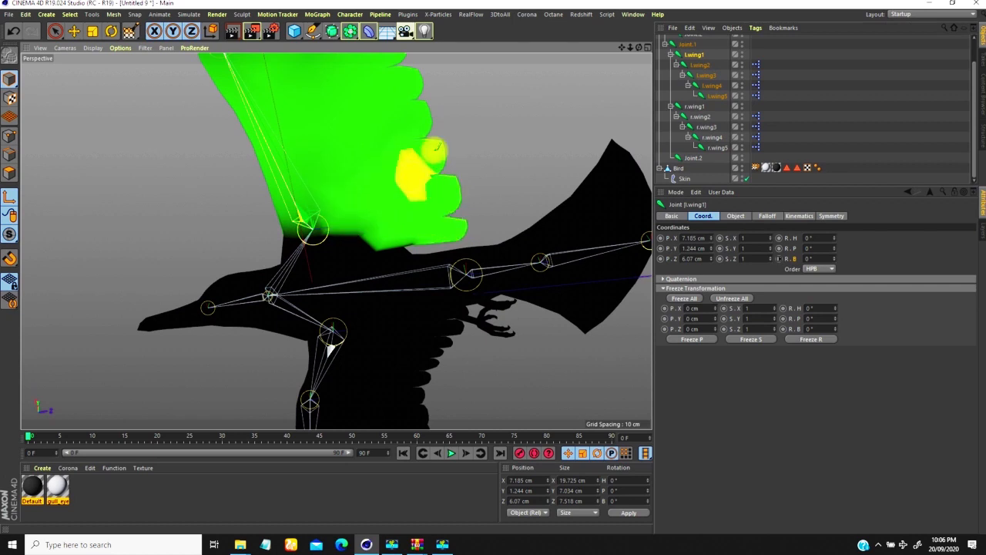
pyautogui.keyDown('alt'); pyautogui.moveTo(401, 110); pyautogui.dragTo(409, 238); pyautogui.keyUp('alt')
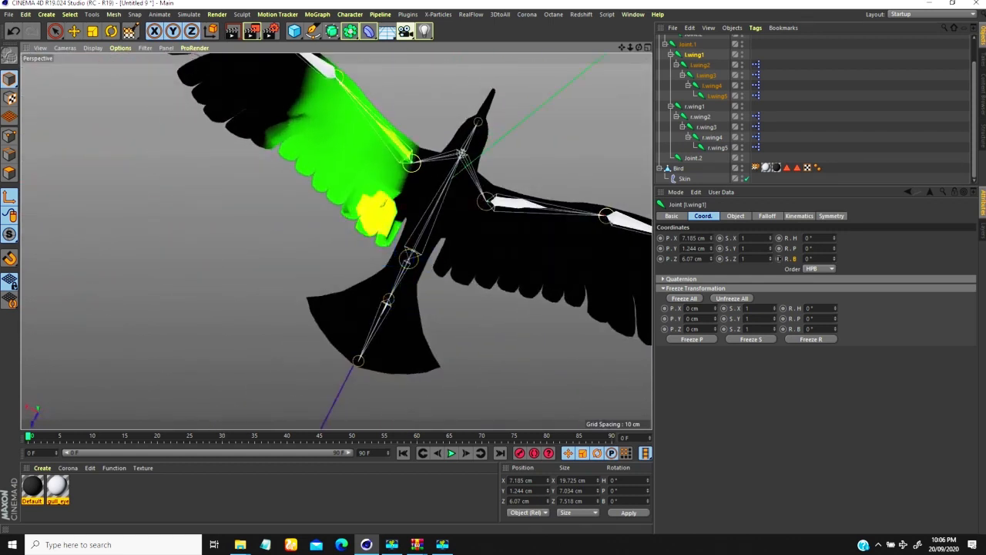
pyautogui.moveTo(401, 160); pyautogui.dragTo(397, 185)
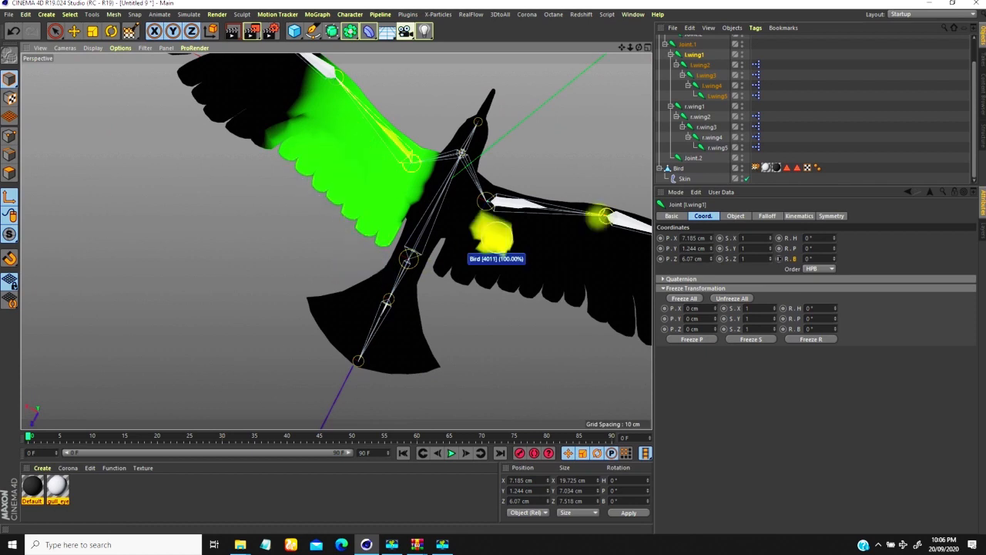
# Select r.wing1 and paint its weight over the inner feathers and wing root next to the body
pyautogui.keyDown('alt'); pyautogui.moveTo(420, 243); pyautogui.dragTo(305, 223, button='middle'); pyautogui.keyUp('alt')
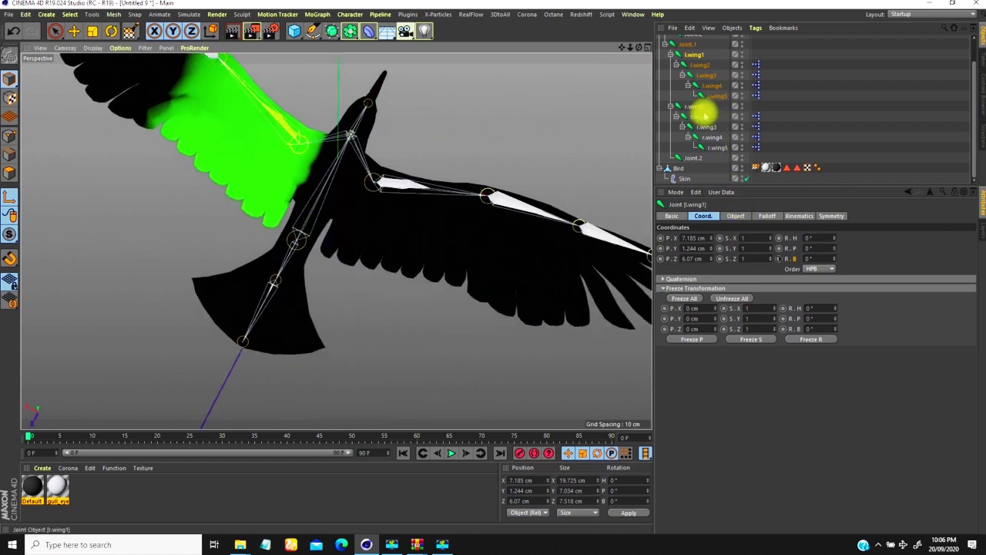
pyautogui.click(696, 108)
pyautogui.scroll(4, 347, 262)
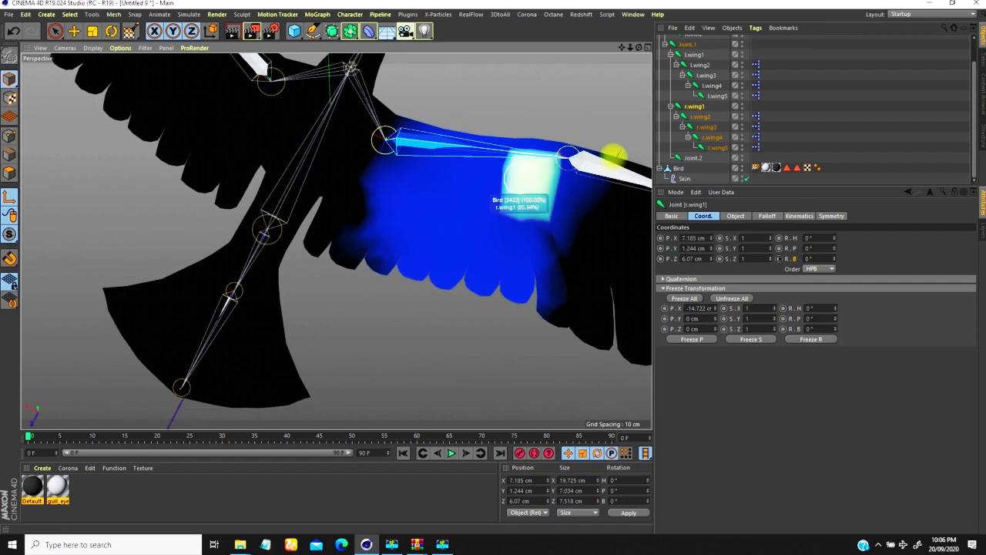
pyautogui.moveTo(386, 130)
pyautogui.mouseDown()
pyautogui.moveTo(344, 253)
pyautogui.moveTo(335, 230)
pyautogui.moveTo(346, 254)
pyautogui.moveTo(385, 250)
pyautogui.moveTo(455, 161)
pyautogui.moveTo(382, 212)
pyautogui.moveTo(370, 136)
pyautogui.moveTo(332, 226)
pyautogui.moveTo(412, 86)
pyautogui.moveTo(353, 307)
pyautogui.moveTo(368, 286)
pyautogui.moveTo(316, 275)
pyautogui.moveTo(325, 232)
pyautogui.moveTo(317, 367)
pyautogui.mouseUp()
pyautogui.moveTo(316, 313)
pyautogui.mouseDown()
pyautogui.moveTo(310, 332)
pyautogui.moveTo(369, 333)
pyautogui.moveTo(319, 341)
pyautogui.moveTo(371, 289)
pyautogui.moveTo(392, 346)
pyautogui.moveTo(320, 257)
pyautogui.mouseUp()
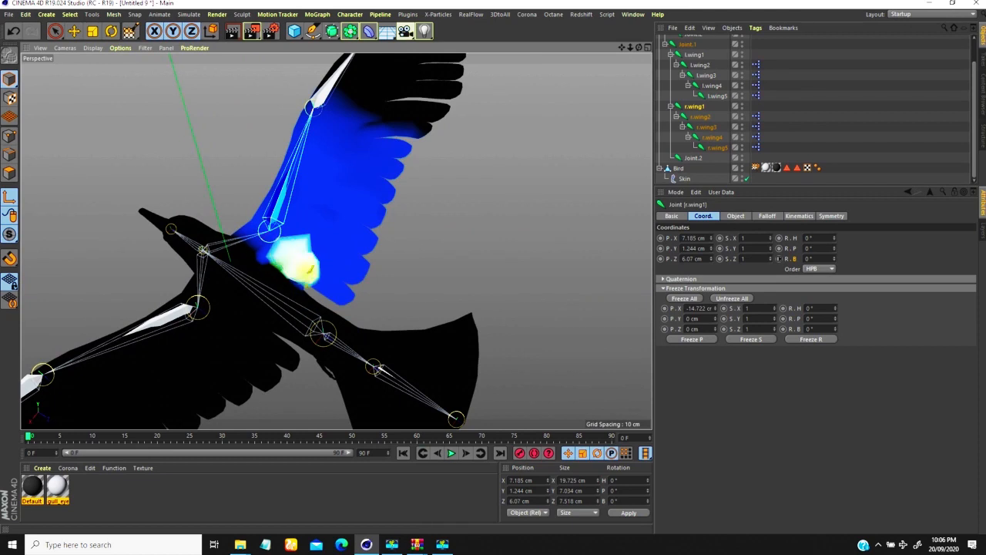
# Switch to the Move tool, test the repainted wing by setting l.wing1's bank rotation to 10°, and reset it to 0°
pyautogui.moveTo(352, 231)
pyautogui.keyDown('alt'); pyautogui.mouseDown()
pyautogui.moveTo(280, 282)
pyautogui.moveTo(403, 208)
pyautogui.moveTo(187, 124)
pyautogui.mouseUp(); pyautogui.keyUp('alt')
pyautogui.click(73, 30)
pyautogui.keyDown('alt'); pyautogui.moveTo(231, 185); pyautogui.dragTo(416, 254); pyautogui.keyUp('alt')
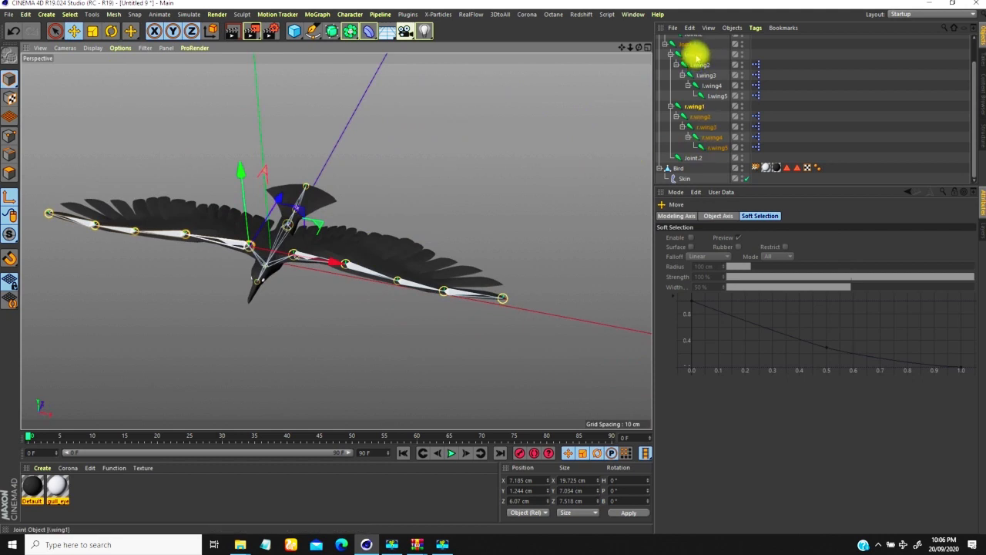
pyautogui.click(696, 54)
pyautogui.moveTo(835, 256)
pyautogui.mouseDown()
pyautogui.moveTo(836, 264)
pyautogui.moveTo(838, 247)
pyautogui.mouseUp()
pyautogui.moveTo(330, 257)
pyautogui.keyDown('alt'); pyautogui.mouseDown()
pyautogui.moveTo(392, 213)
pyautogui.moveTo(313, 260)
pyautogui.mouseUp(); pyautogui.keyUp('alt')
pyautogui.scroll(5, 322, 249)
pyautogui.scroll(-6, 322, 252)
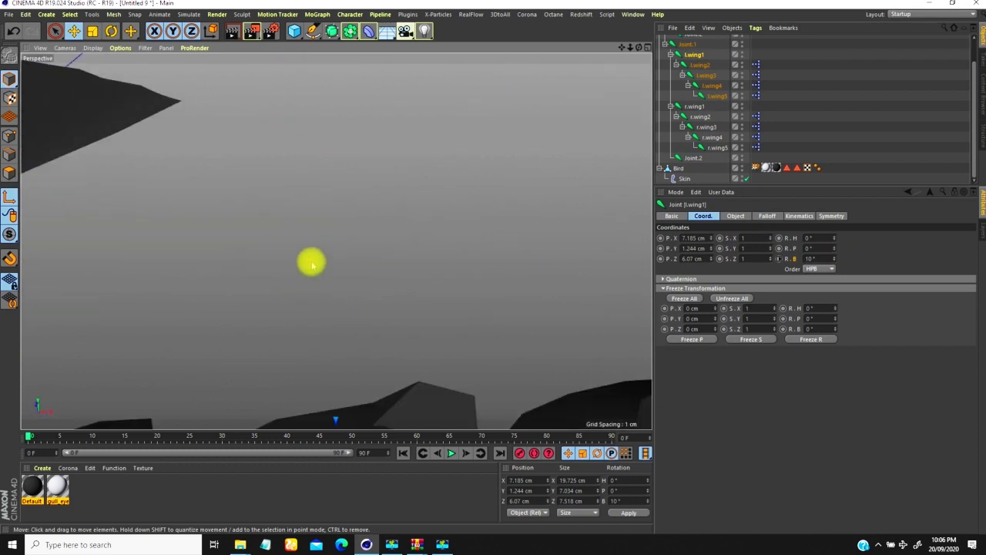
pyautogui.keyDown('alt'); pyautogui.moveTo(275, 291); pyautogui.dragTo(295, 286); pyautogui.keyUp('alt')
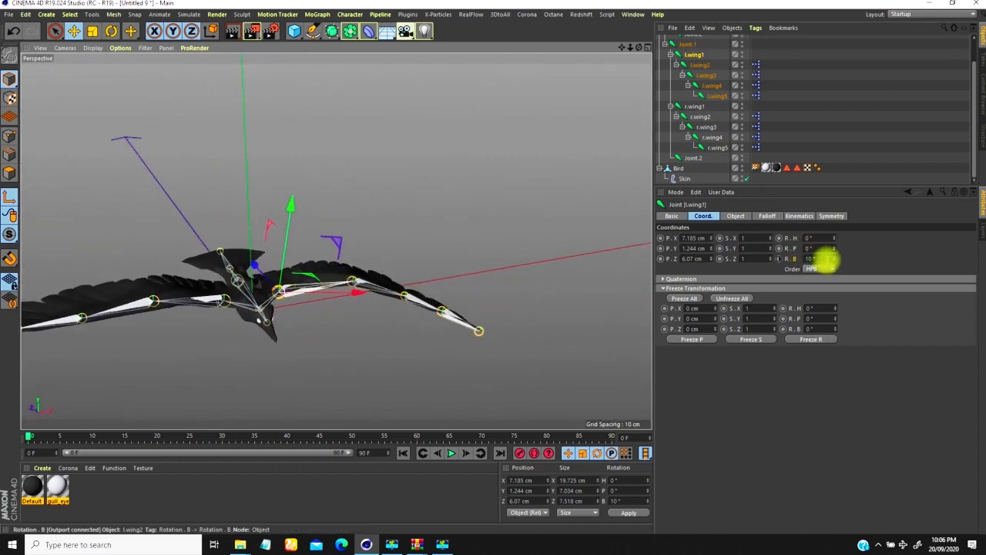
pyautogui.rightClick(837, 259)
pyautogui.click(825, 256)
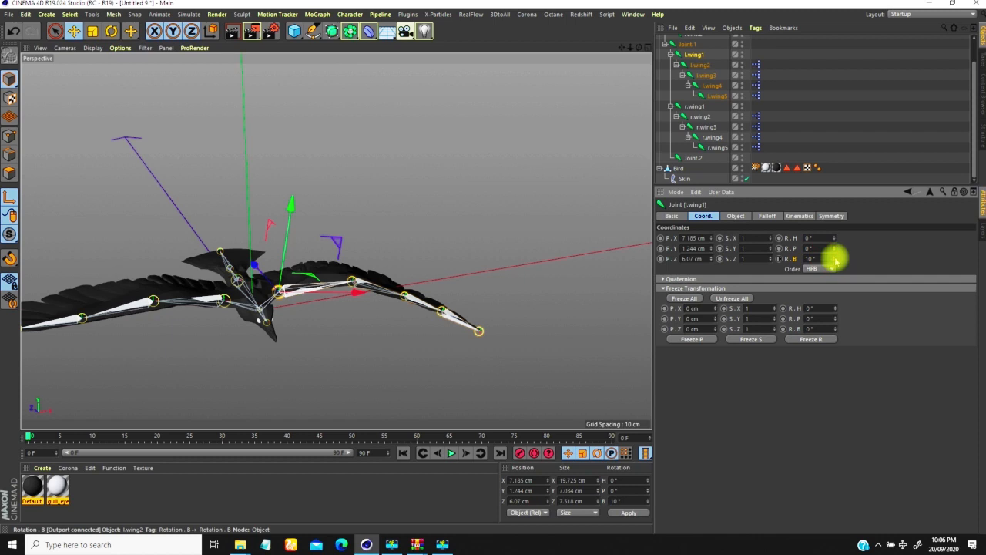
pyautogui.rightClick(834, 259)
# Select l.wing1 and r.wing1 together, test both wings with a bank rotation of -12°, and return it to 0°
pyautogui.keyDown('alt'); pyautogui.moveTo(374, 240); pyautogui.dragTo(451, 218, button='middle'); pyautogui.keyUp('alt')
pyautogui.keyDown('alt'); pyautogui.moveTo(322, 285); pyautogui.dragTo(315, 321); pyautogui.keyUp('alt')
pyautogui.keyDown('alt'); pyautogui.moveTo(314, 321); pyautogui.dragTo(288, 280, button='right'); pyautogui.keyUp('alt')
pyautogui.keyDown('alt'); pyautogui.moveTo(301, 282); pyautogui.dragTo(263, 224); pyautogui.keyUp('alt')
pyautogui.keyDown('alt'); pyautogui.moveTo(268, 278); pyautogui.dragTo(337, 222); pyautogui.keyUp('alt')
pyautogui.keyDown('ctrl'); pyautogui.click(694, 106); pyautogui.keyUp('ctrl')
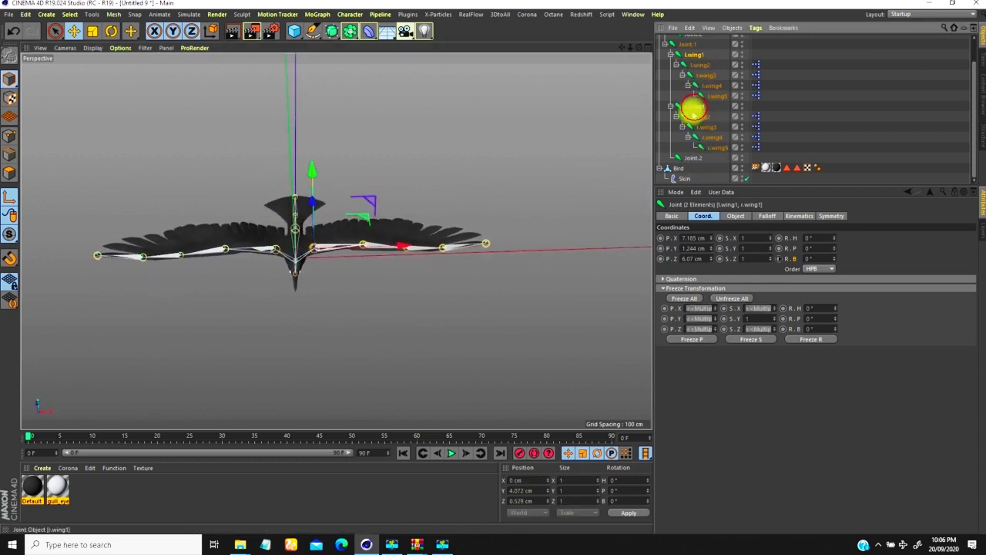
pyautogui.moveTo(833, 258)
pyautogui.mouseDown()
pyautogui.moveTo(837, 244)
pyautogui.moveTo(837, 262)
pyautogui.mouseUp()
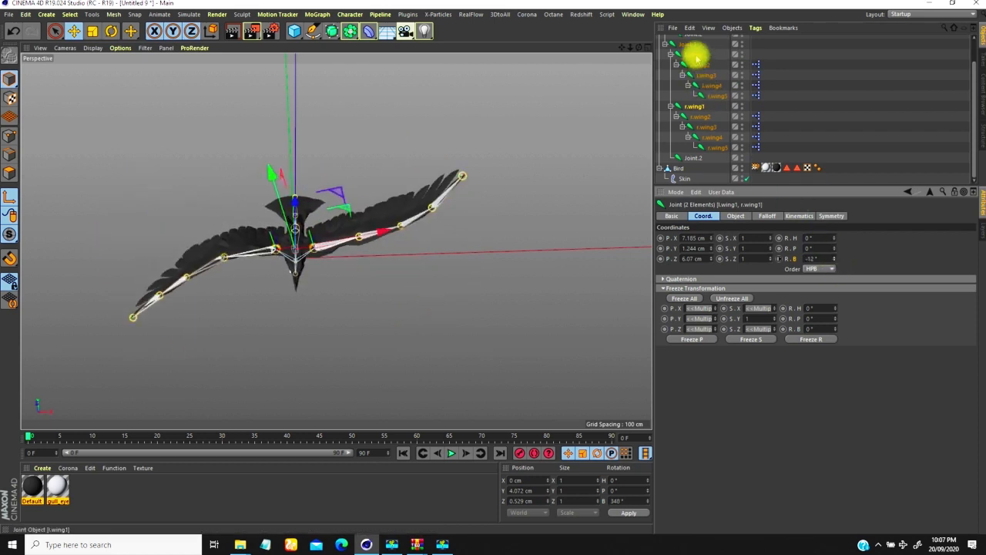
pyautogui.moveTo(837, 260)
pyautogui.mouseDown()
pyautogui.moveTo(832, 242)
pyautogui.moveTo(837, 266)
pyautogui.moveTo(840, 246)
pyautogui.moveTo(838, 262)
pyautogui.moveTo(825, 257)
pyautogui.mouseUp()
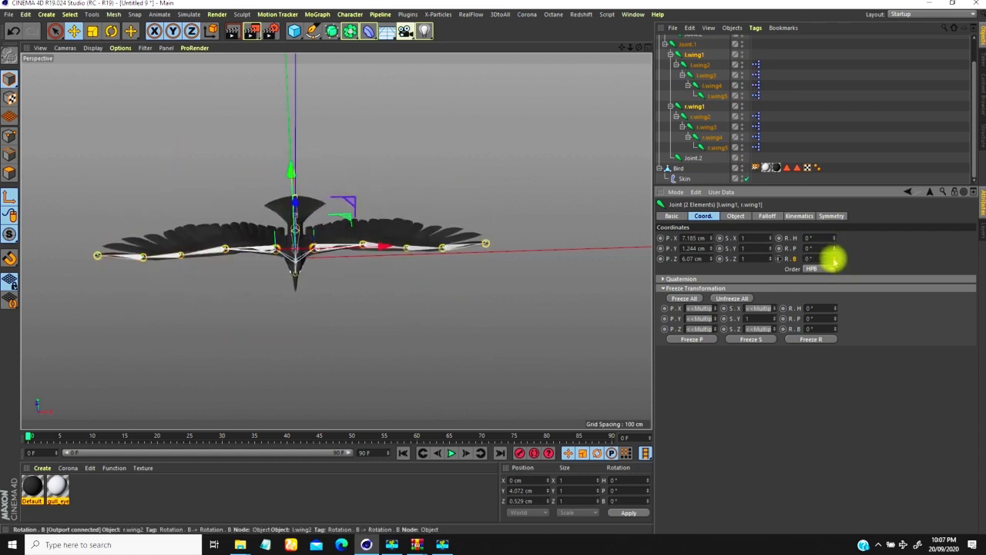
# Start adding user data to the Bird object and create a user data group named Bird Flap
pyautogui.keyDown('alt'); pyautogui.moveTo(352, 264); pyautogui.dragTo(359, 242); pyautogui.keyUp('alt')
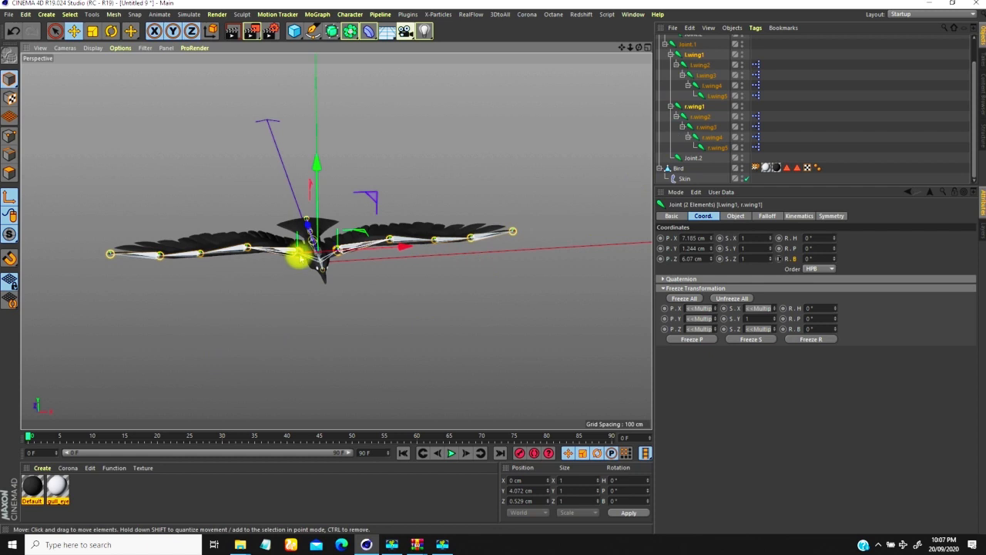
pyautogui.scroll(-2, 299, 257)
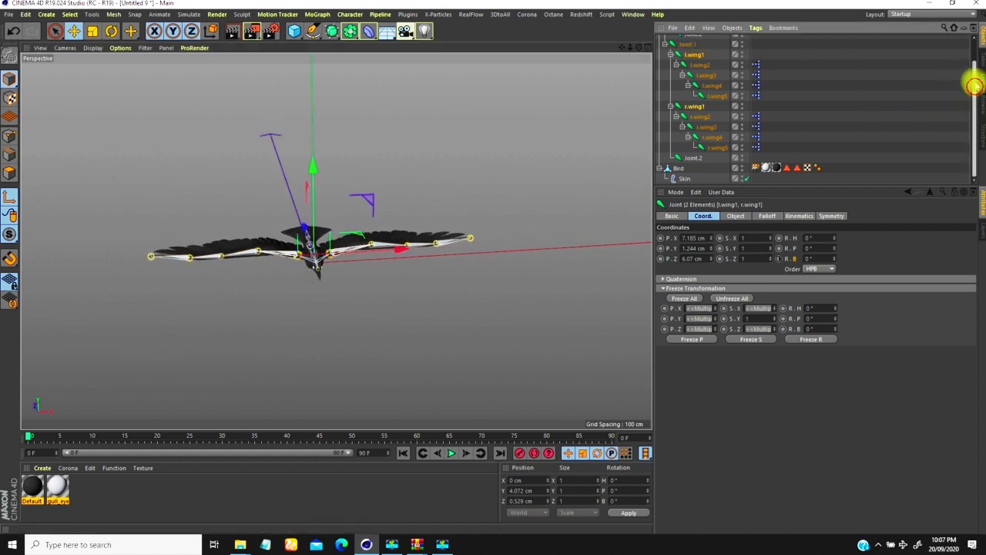
pyautogui.scroll(2, 699, 56)
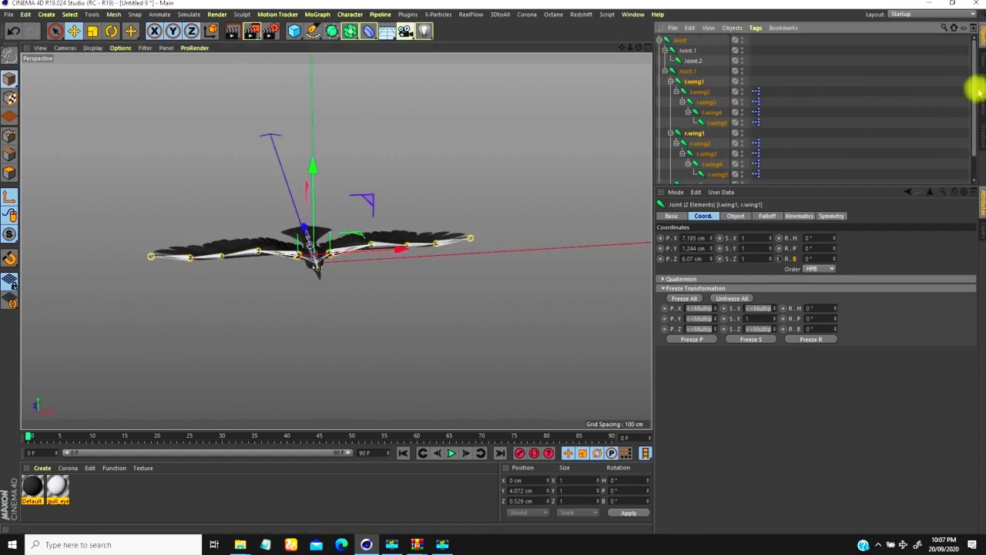
pyautogui.scroll(-2, 972, 100)
pyautogui.click(677, 168)
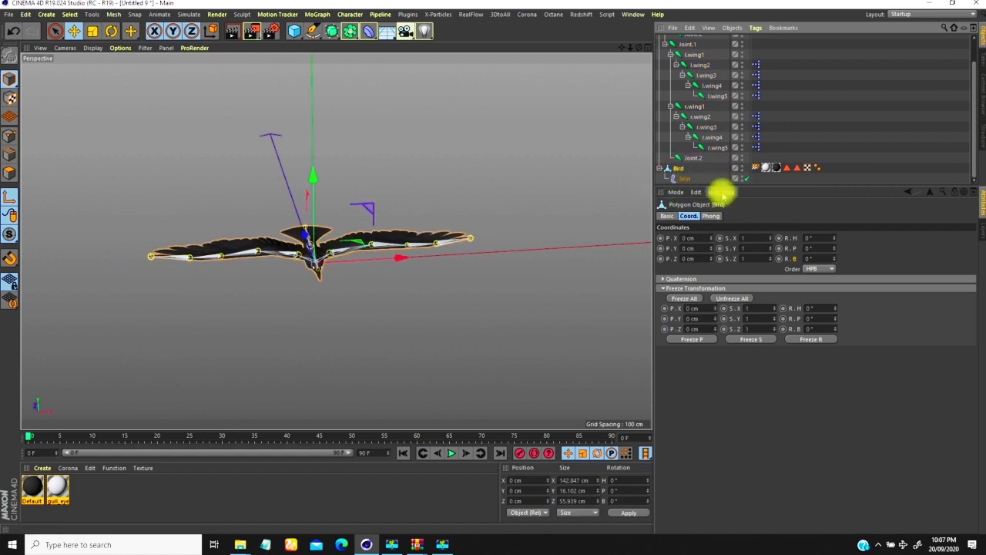
pyautogui.click(719, 192)
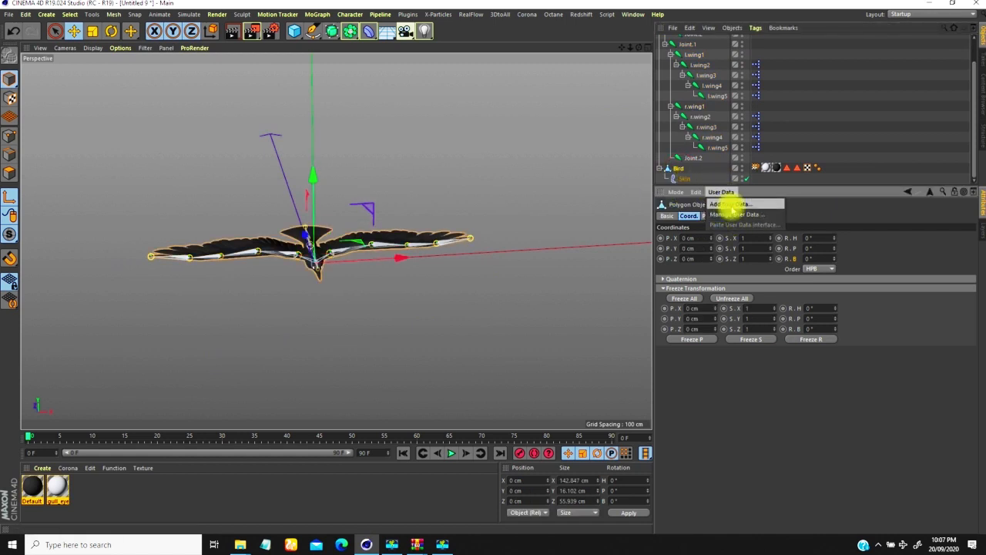
pyautogui.click(727, 204)
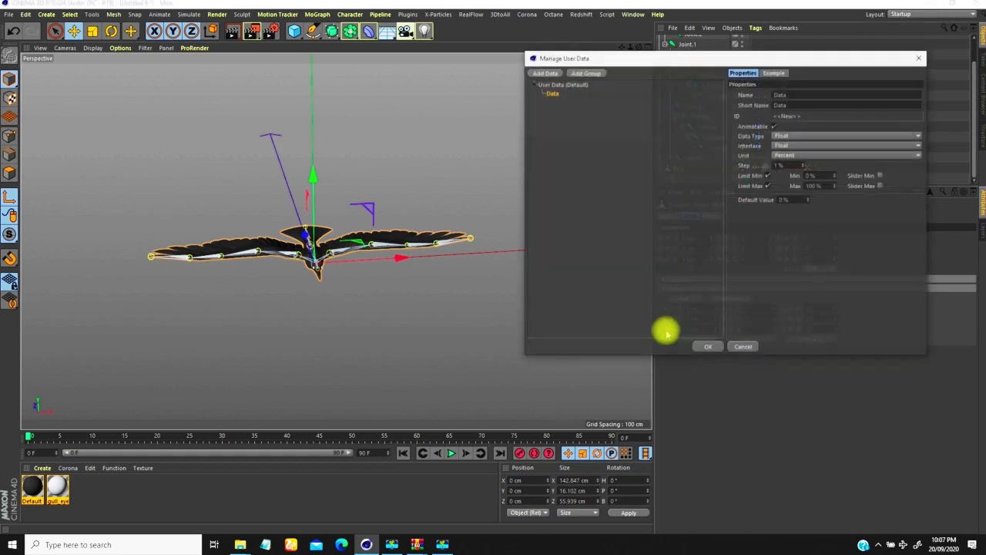
pyautogui.click(582, 73)
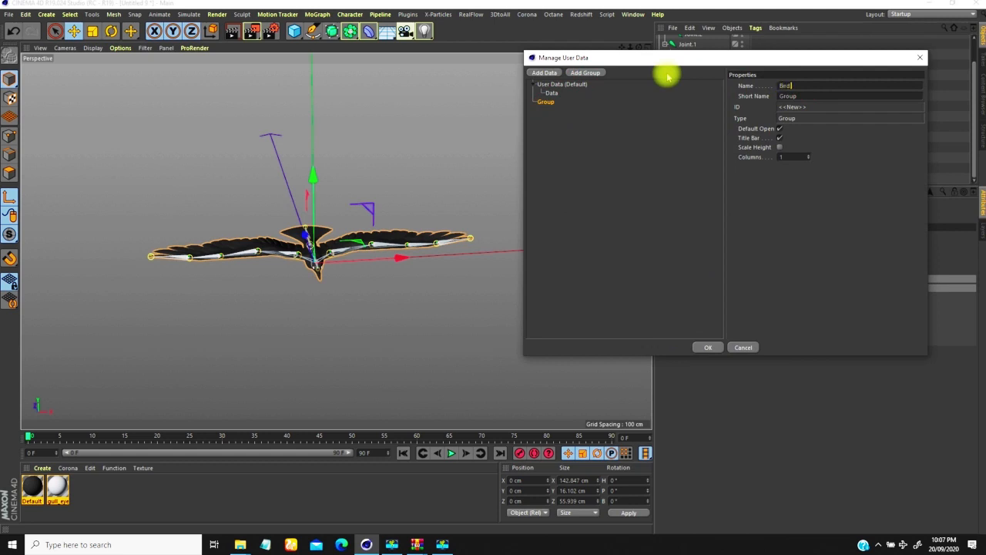
pyautogui.click(812, 96)
# Move the default data entry into the Bird Flap group and set its name and short name to Flap
pyautogui.click(552, 93)
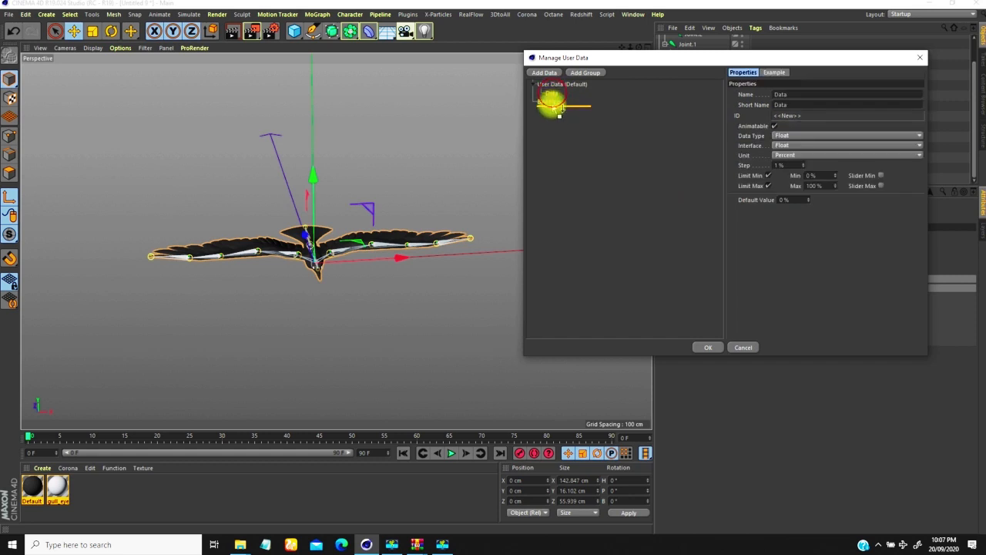
pyautogui.moveTo(560, 107); pyautogui.dragTo(551, 106)
pyautogui.click(798, 93)
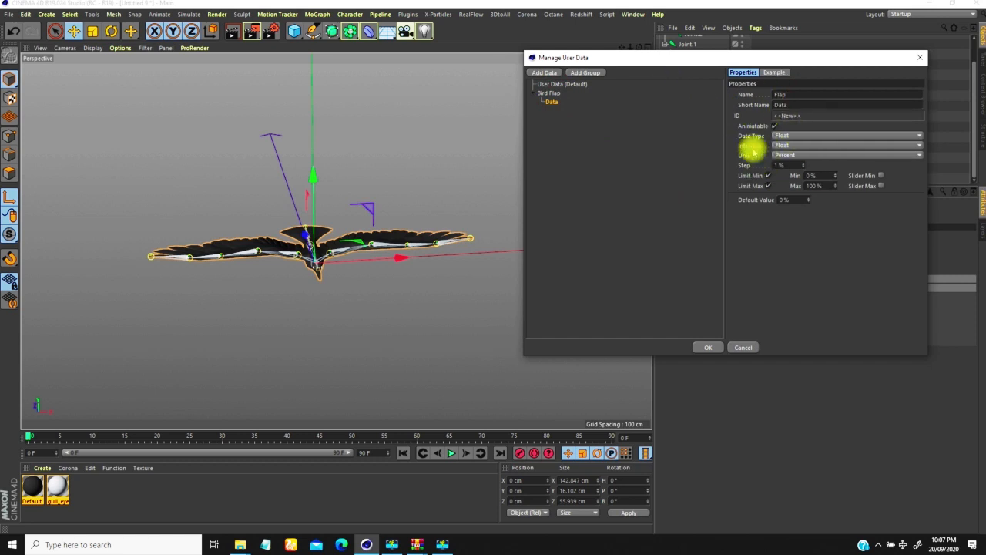
pyautogui.click(770, 241)
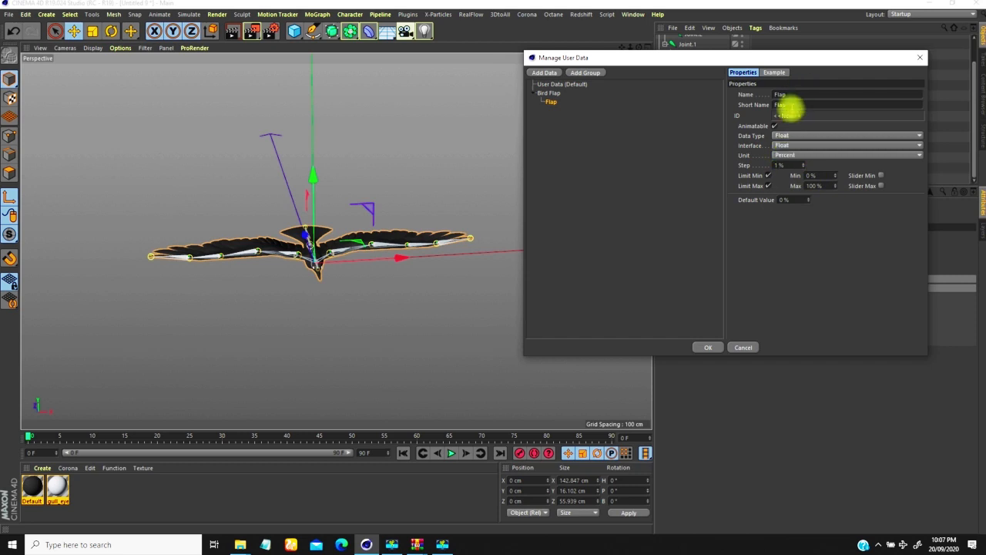
# Set the Flap data's unit to Degree with limits from -30° to 30°, and accept the user data
pyautogui.click(785, 155)
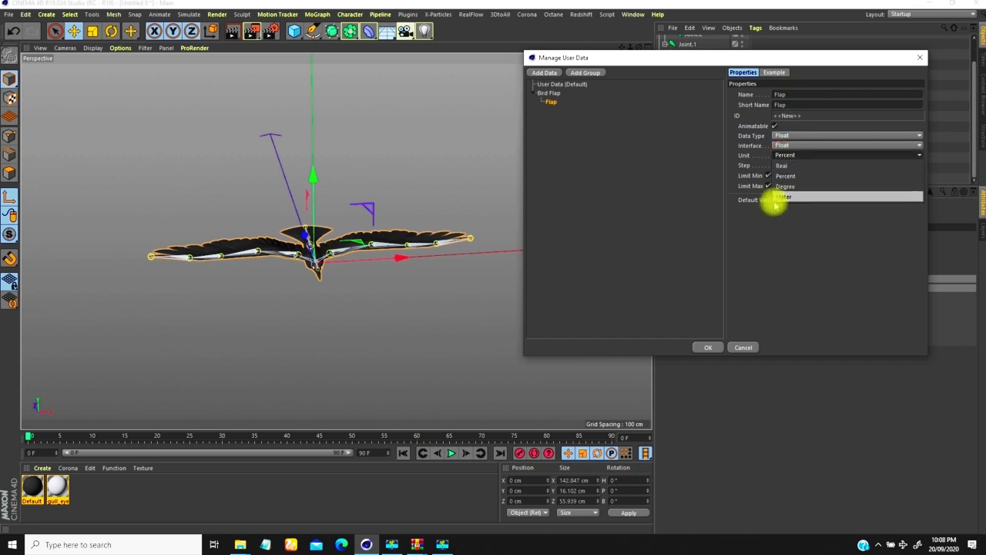
pyautogui.click(783, 185)
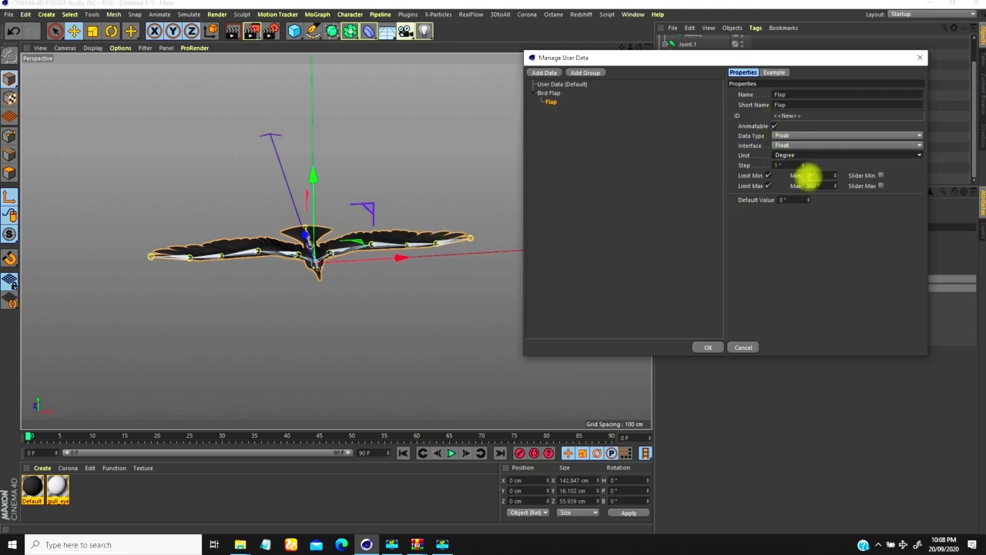
pyautogui.doubleClick(817, 176)
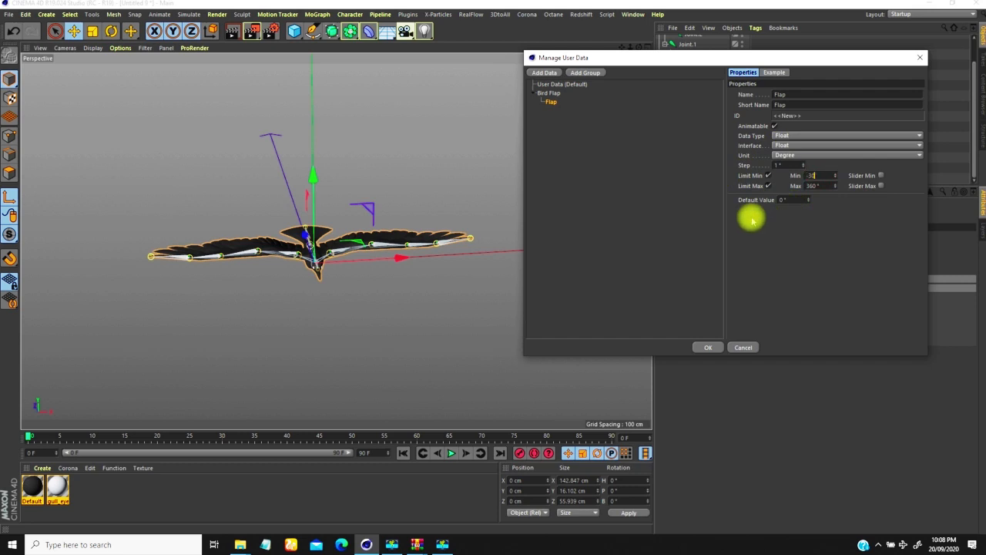
pyautogui.press('Tab')
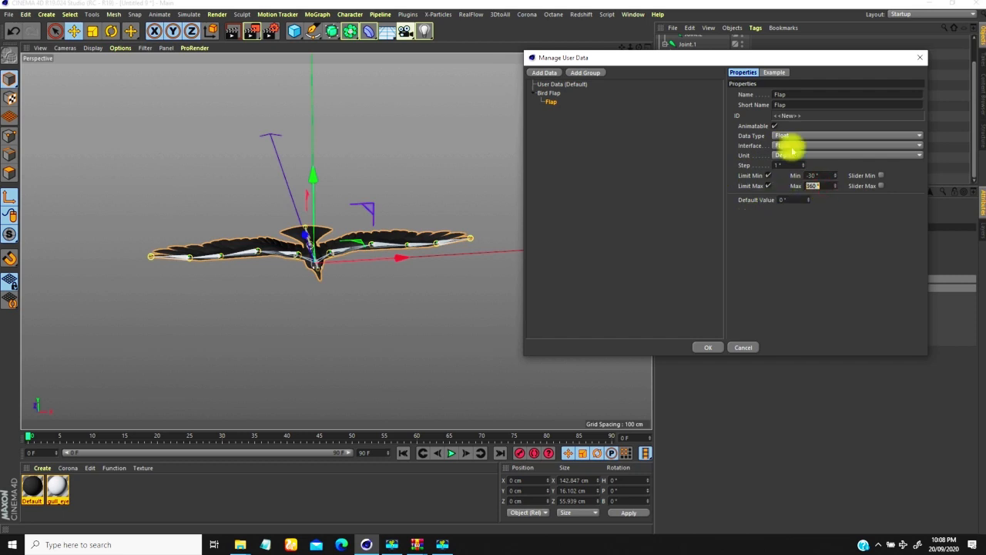
pyautogui.press('Return')
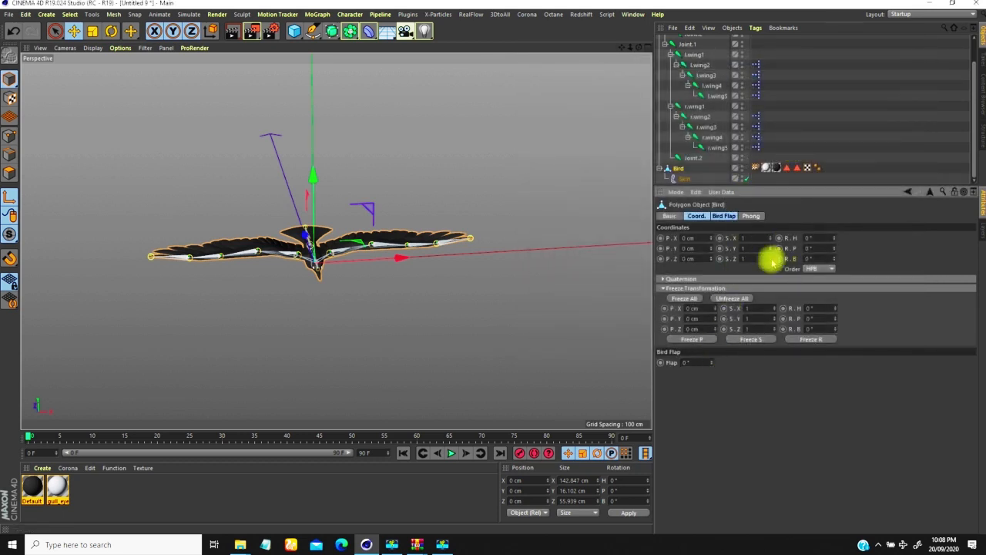
# Reopen the Bird's user data for editing and change the Flap entry's interface to Float Slider
pyautogui.click(725, 192)
pyautogui.click(727, 210)
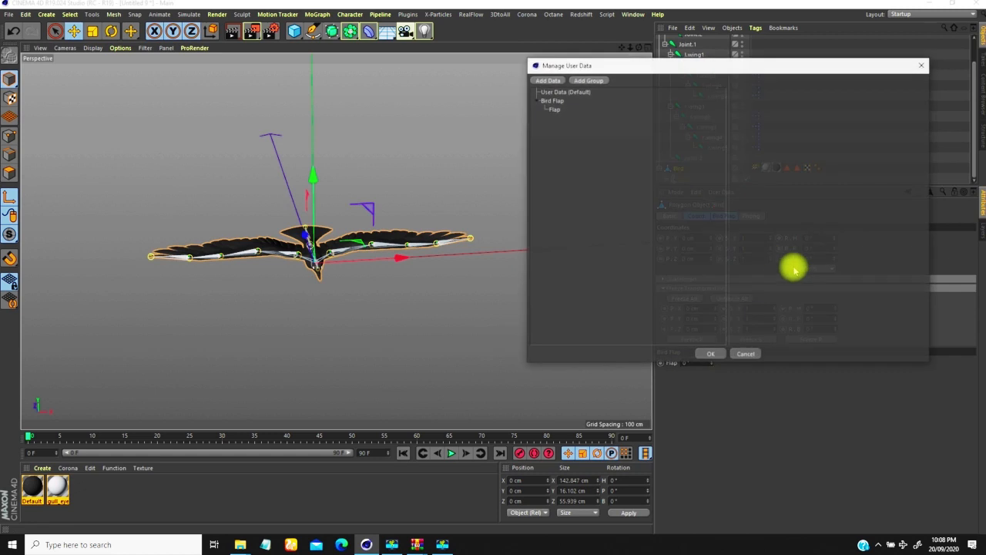
pyautogui.click(553, 109)
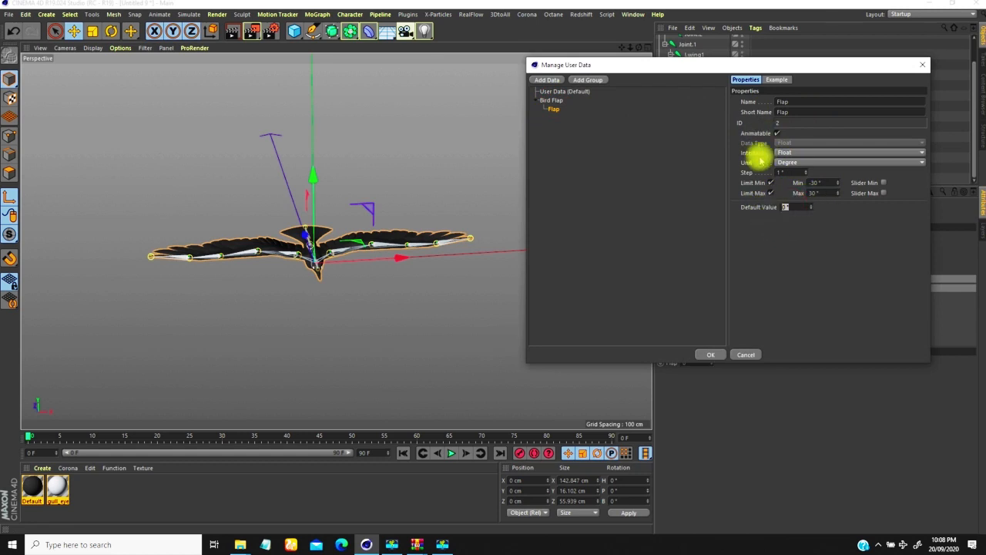
pyautogui.click(785, 153)
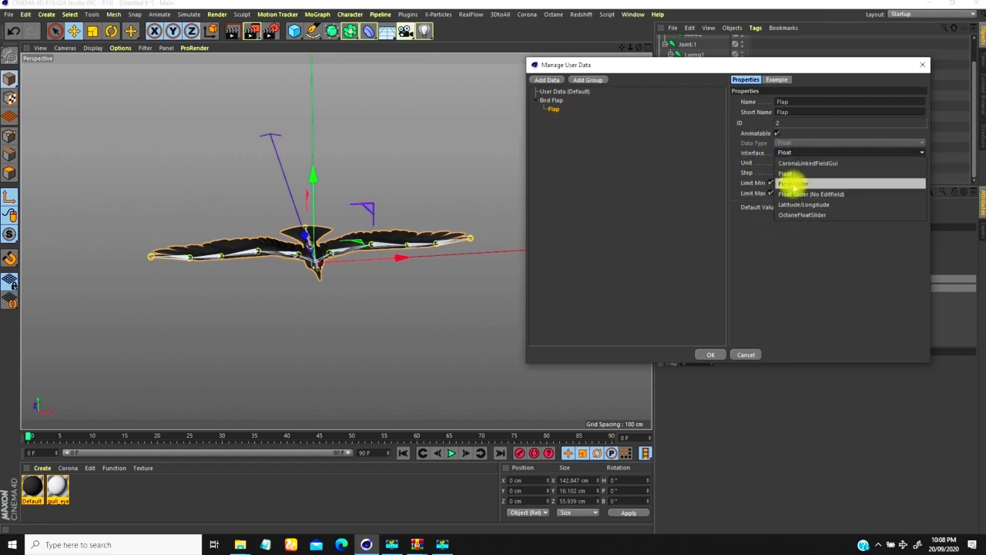
pyautogui.click(792, 184)
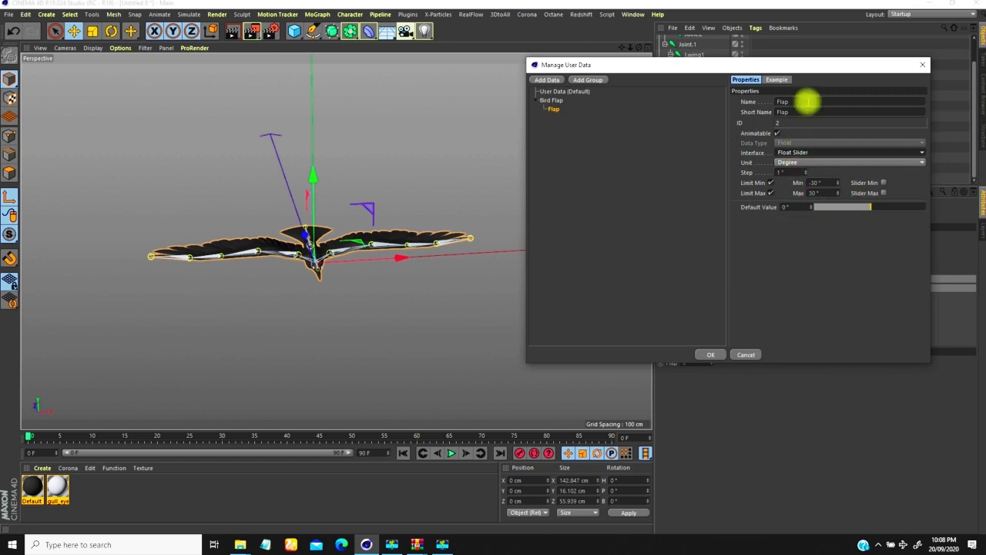
pyautogui.click(710, 354)
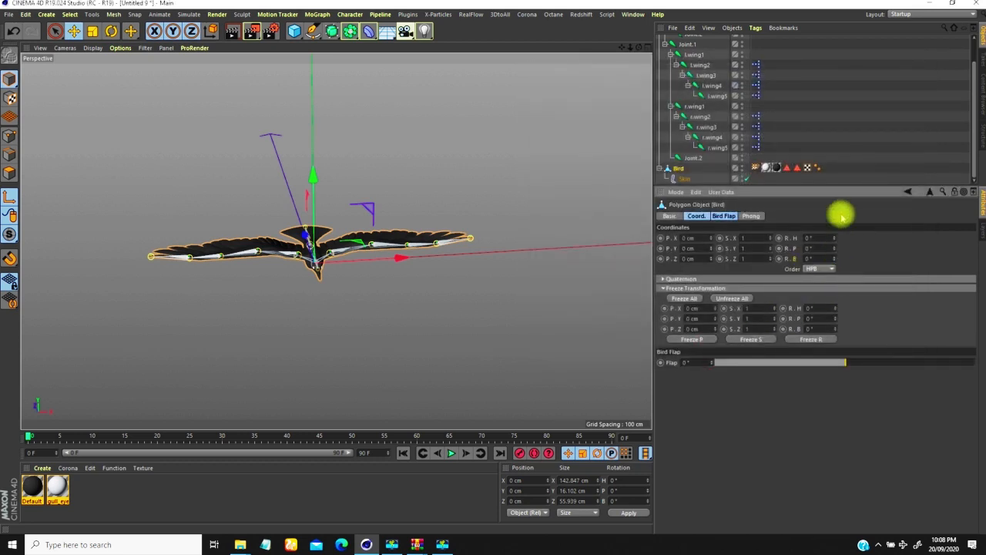
# Show only the Bird's Bird Flap parameters, try out the Flap slider, and reset it to 0°
pyautogui.click(678, 167)
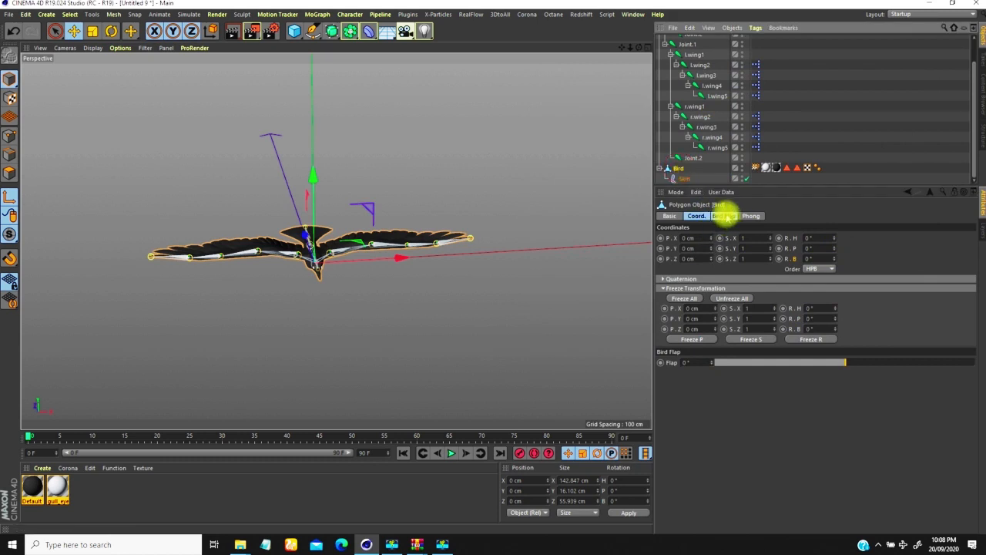
pyautogui.click(723, 217)
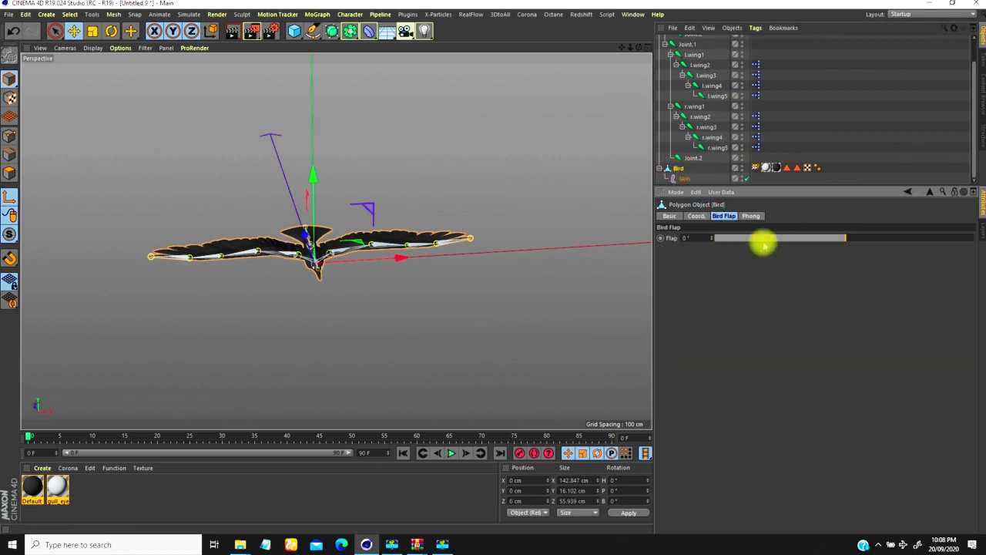
pyautogui.moveTo(856, 241); pyautogui.dragTo(799, 238)
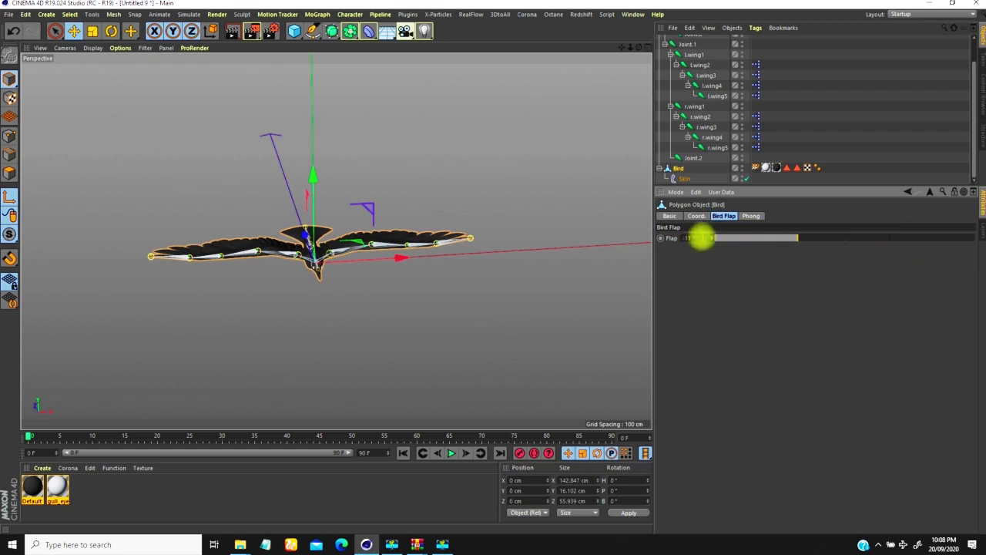
pyautogui.rightClick(712, 240)
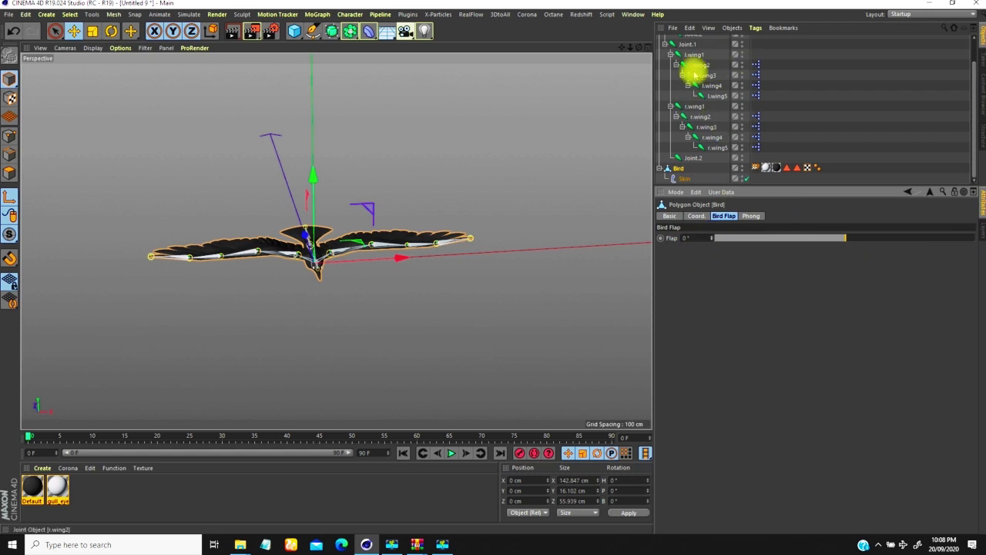
# Add an XPresso tag to the Bird object and place a Bird node in its XPresso graph
pyautogui.keyDown('alt'); pyautogui.moveTo(401, 220); pyautogui.dragTo(435, 246); pyautogui.keyUp('alt')
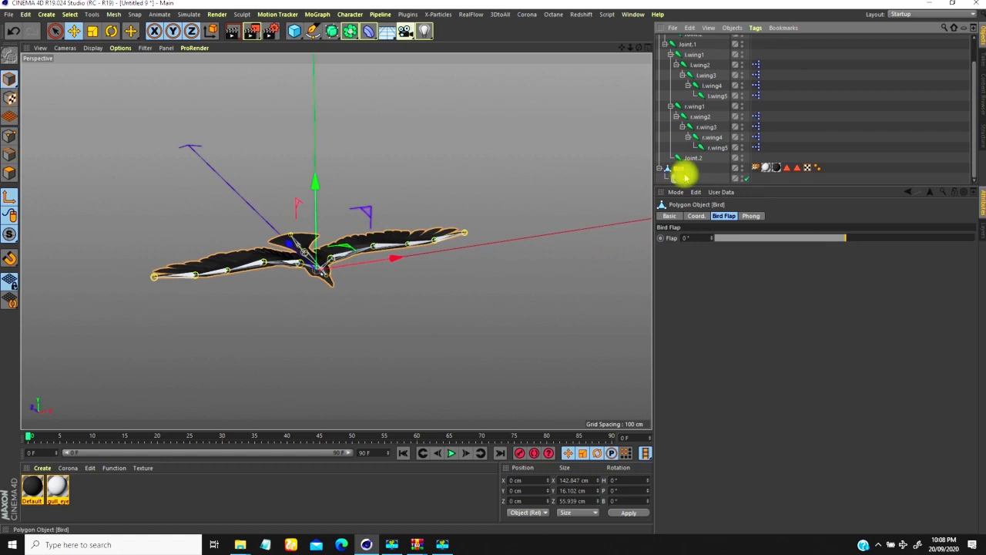
pyautogui.rightClick(683, 166)
pyautogui.moveTo(727, 13)
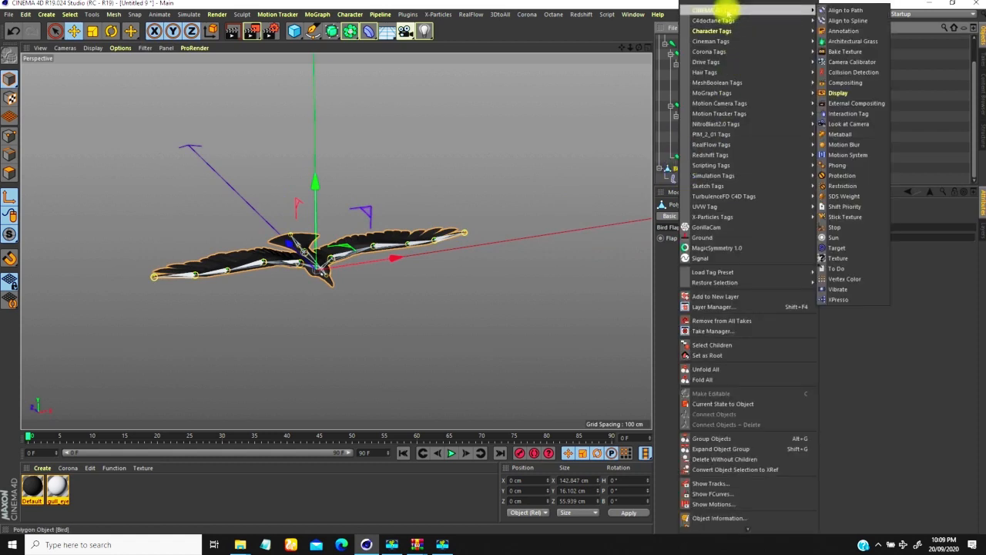
pyautogui.click(837, 299)
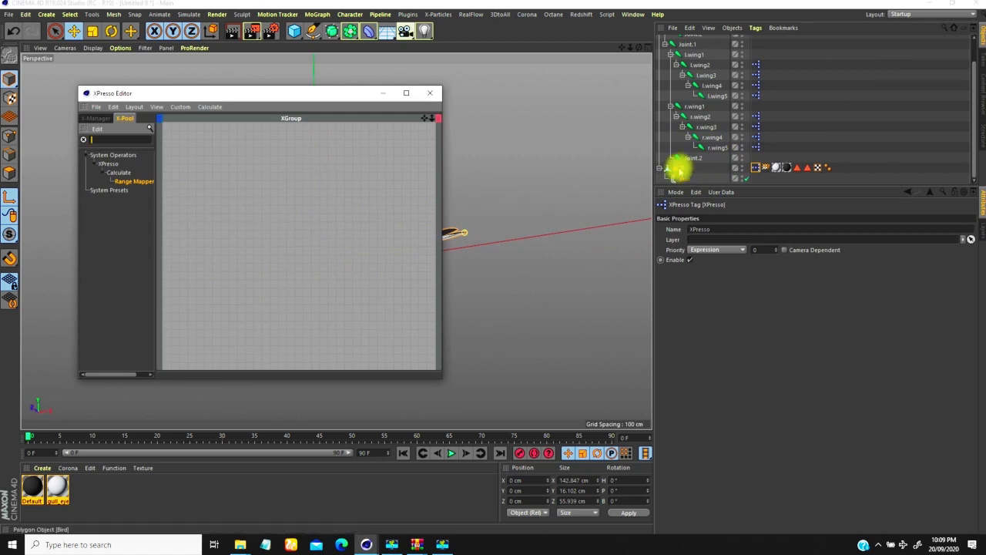
pyautogui.moveTo(678, 168); pyautogui.dragTo(208, 185)
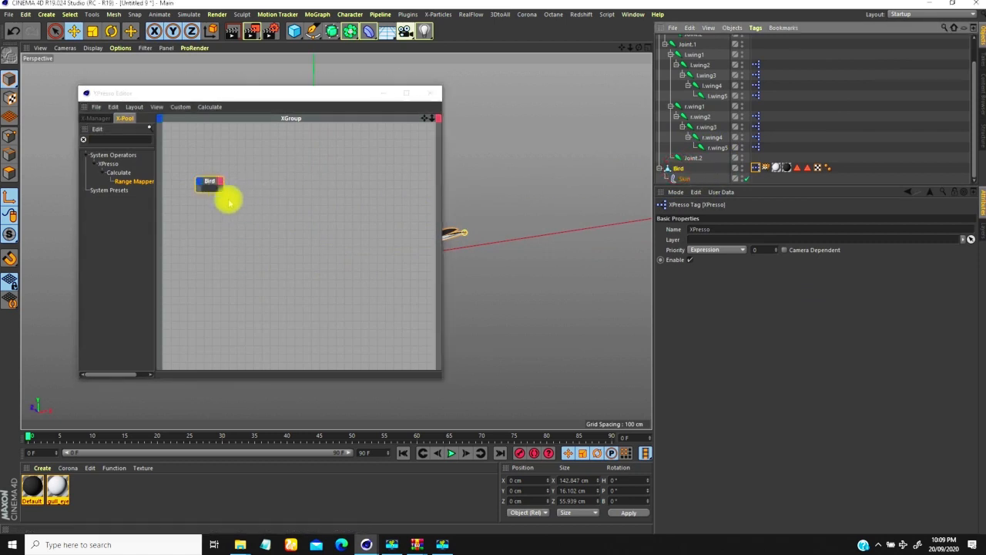
# Add the Flap user data as an output port on the Bird node and position the node in the graph
pyautogui.click(220, 180)
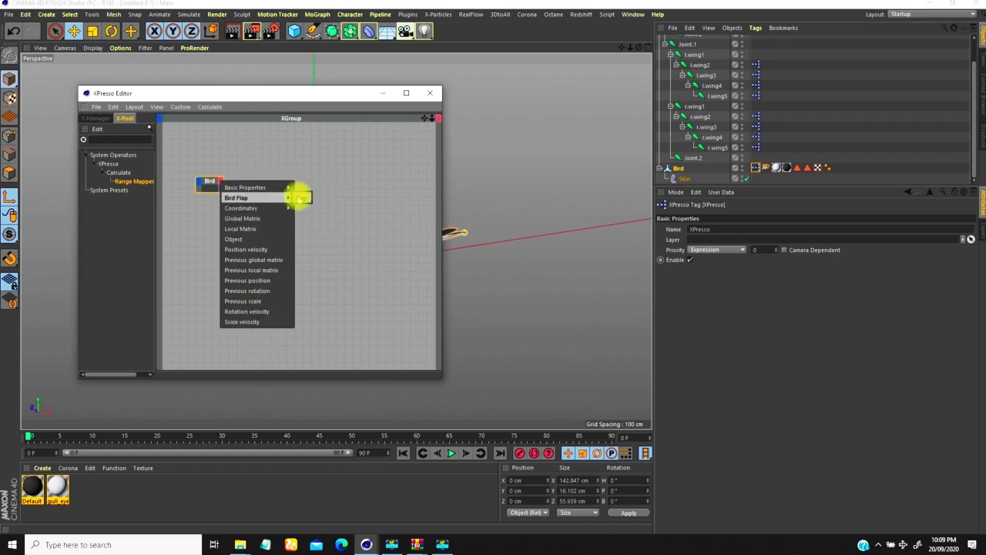
pyautogui.click(302, 198)
pyautogui.moveTo(233, 193); pyautogui.dragTo(213, 179)
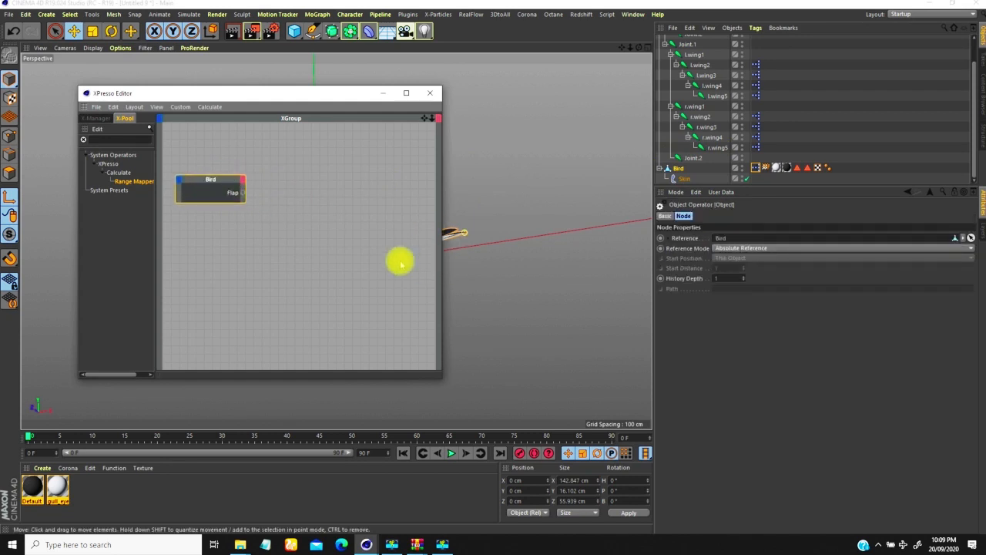
pyautogui.scroll(-1, 318, 209)
pyautogui.keyDown('alt'); pyautogui.moveTo(303, 207); pyautogui.dragTo(351, 212, button='middle'); pyautogui.keyUp('alt')
pyautogui.moveTo(285, 195); pyautogui.dragTo(254, 198)
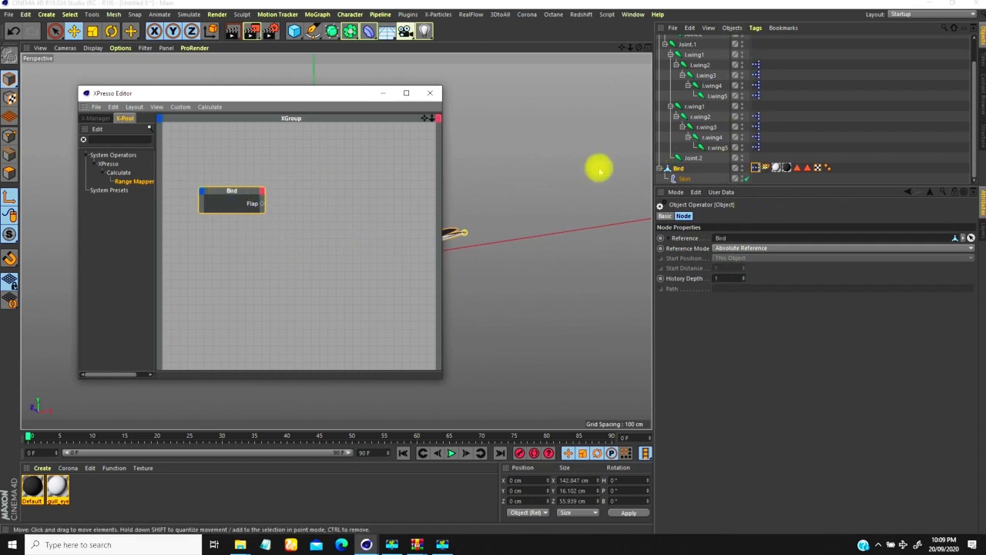
# Add an l.wing1 node and a Range Mapper node to the graph, arrange the nodes, and clear the operator search filter
pyautogui.moveTo(691, 54); pyautogui.dragTo(364, 203)
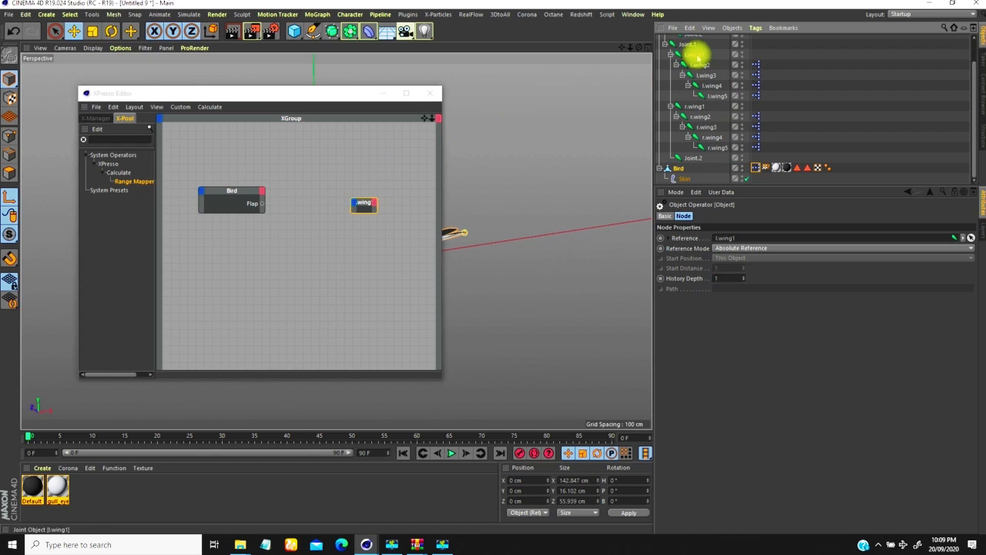
pyautogui.moveTo(363, 202); pyautogui.dragTo(367, 203)
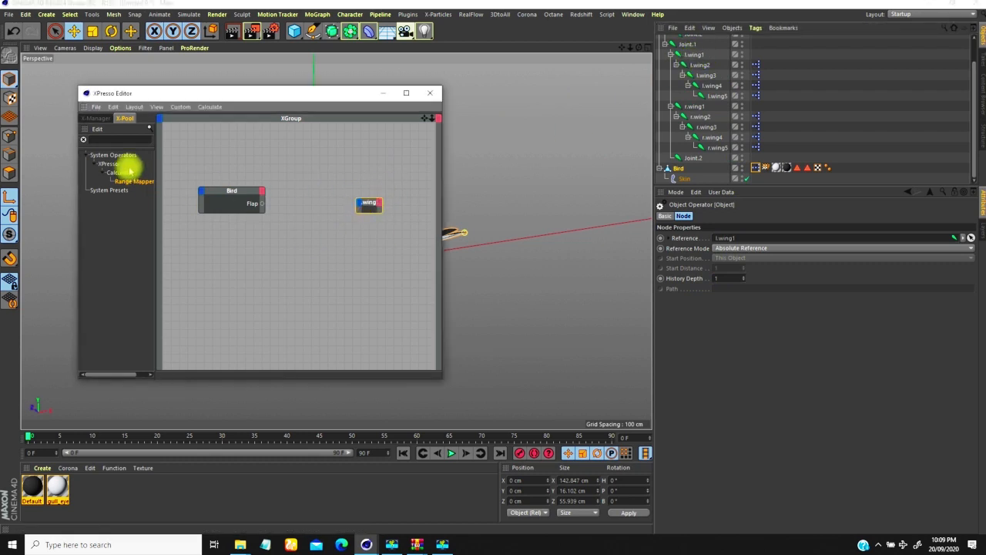
pyautogui.moveTo(131, 182); pyautogui.dragTo(301, 164)
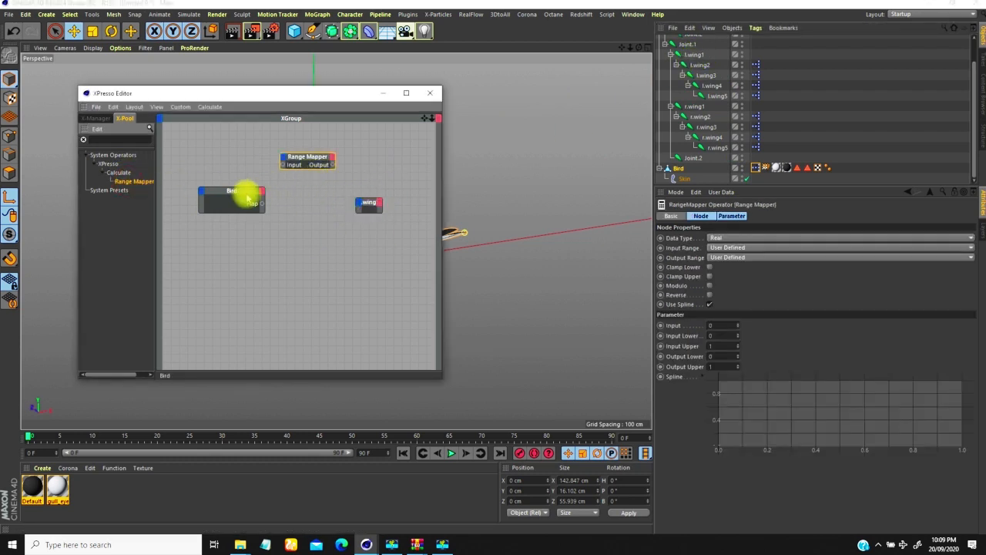
pyautogui.moveTo(247, 192); pyautogui.dragTo(233, 194)
pyautogui.click(84, 141)
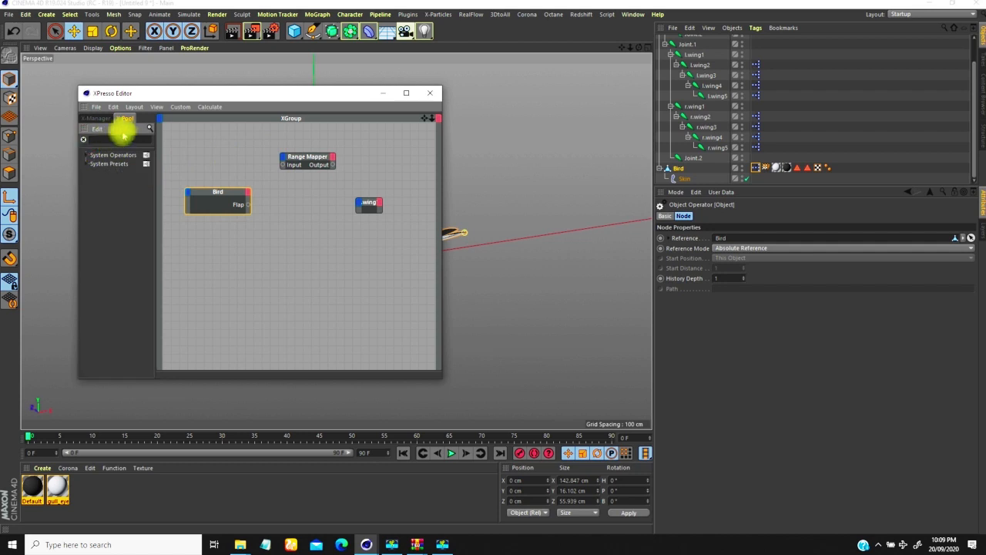
# Reposition the Range Mapper node in the graph and set both its input range and output range to Degree
pyautogui.write('range')
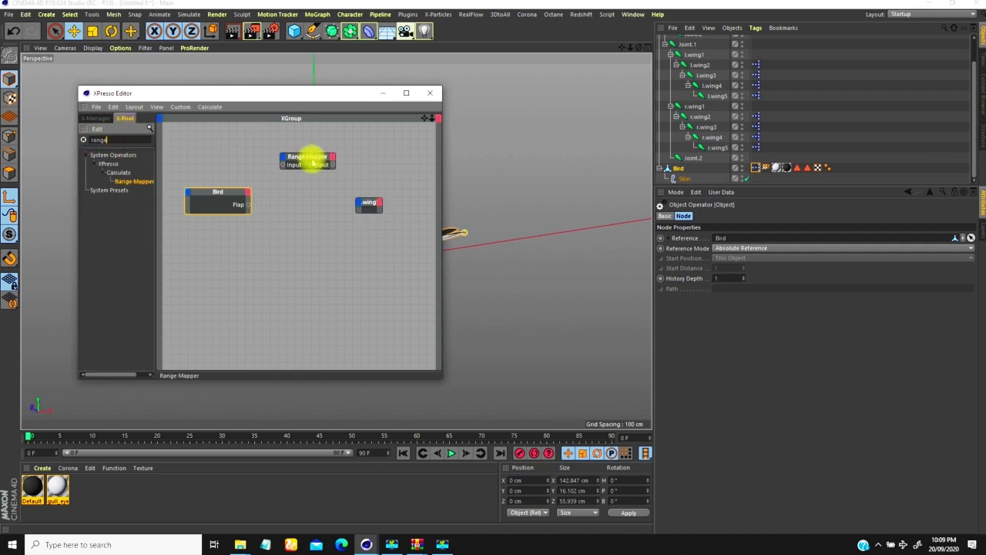
pyautogui.moveTo(316, 158); pyautogui.dragTo(310, 167)
pyautogui.click(296, 163)
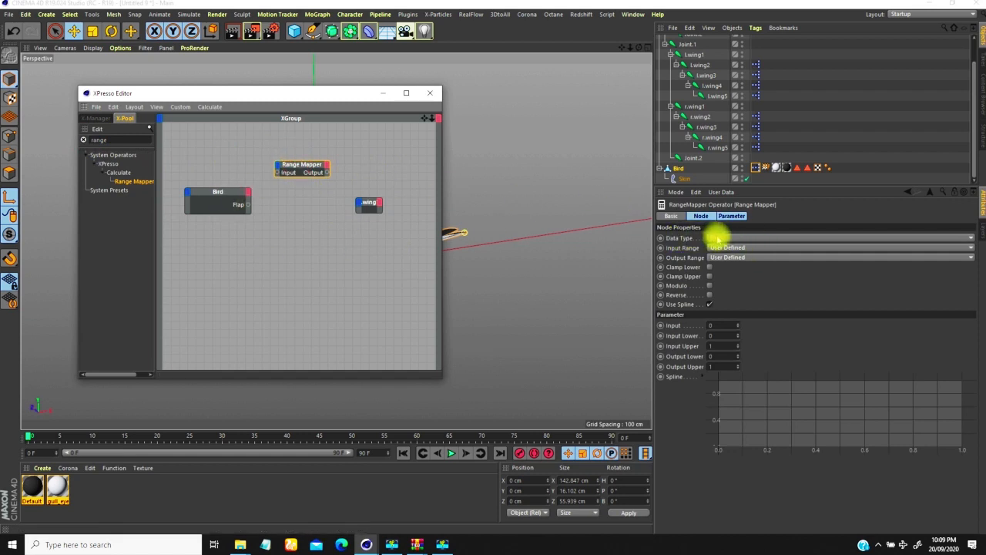
pyautogui.click(727, 247)
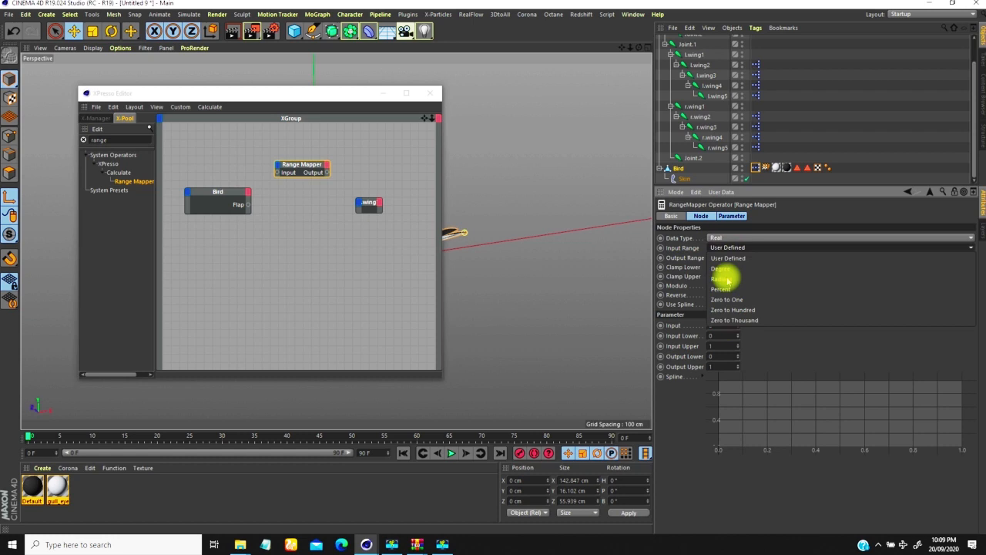
pyautogui.click(725, 270)
pyautogui.click(727, 257)
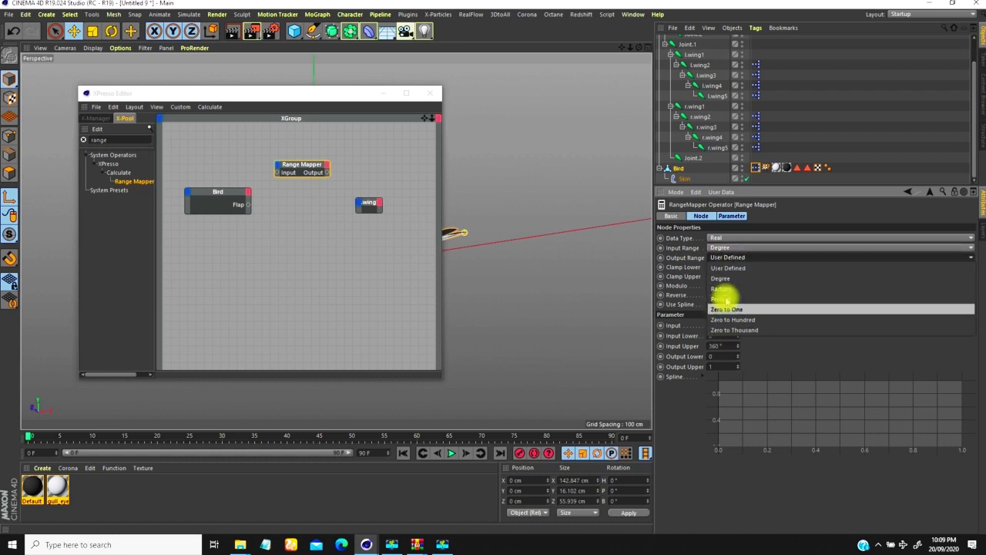
pyautogui.click(726, 279)
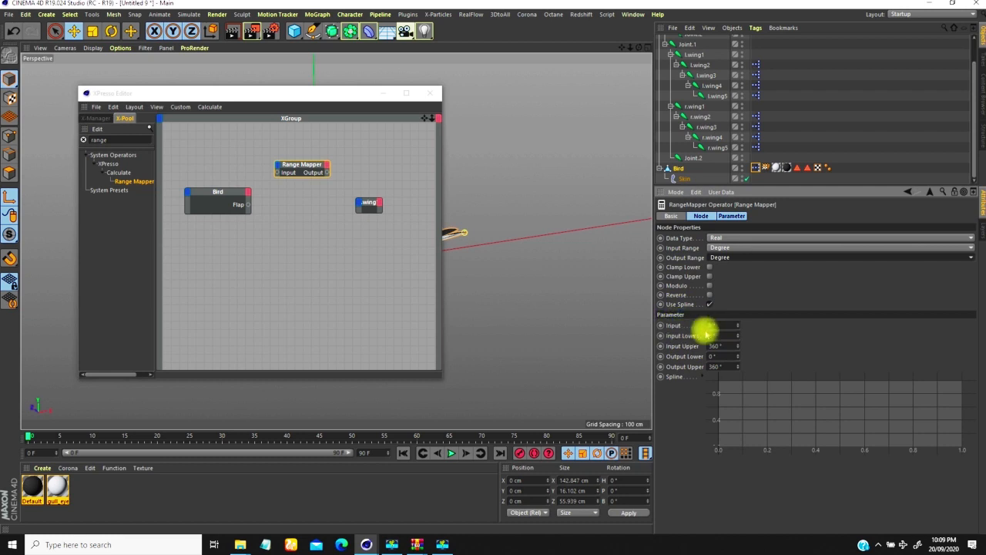
# Set the Range Mapper's input lower to -30°, input upper to 30°, output lower to -30° and output upper to 30°
pyautogui.moveTo(724, 325); pyautogui.dragTo(679, 339)
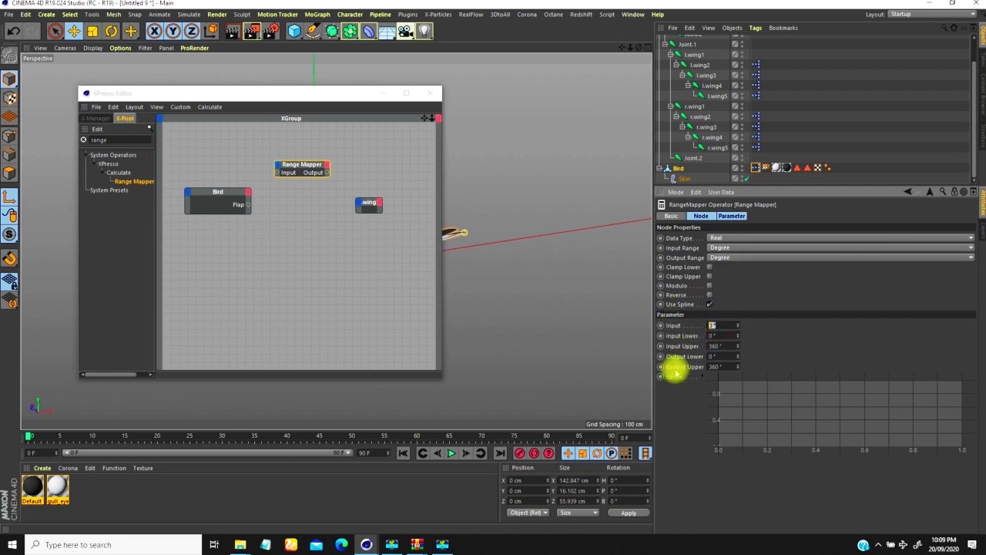
pyautogui.press('Tab')
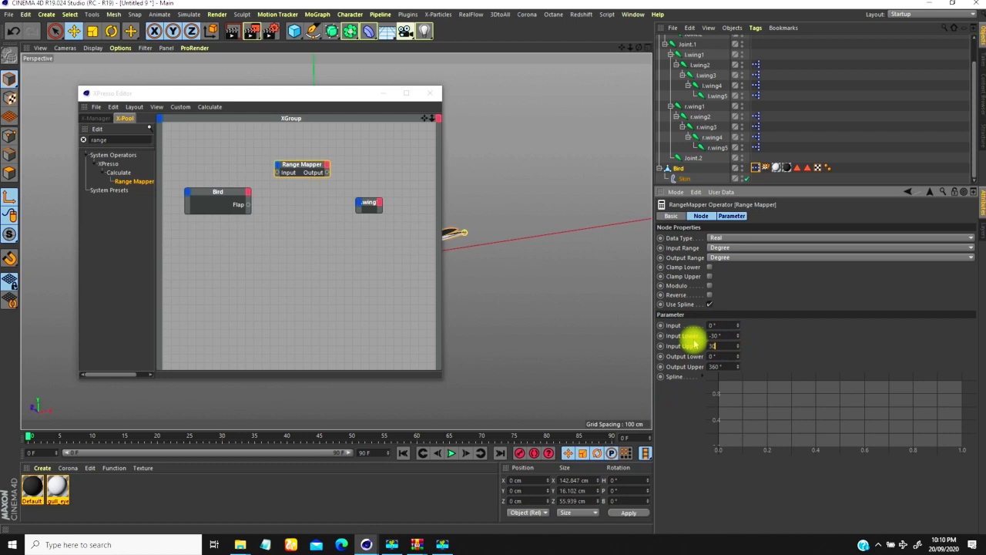
pyautogui.press('Return')
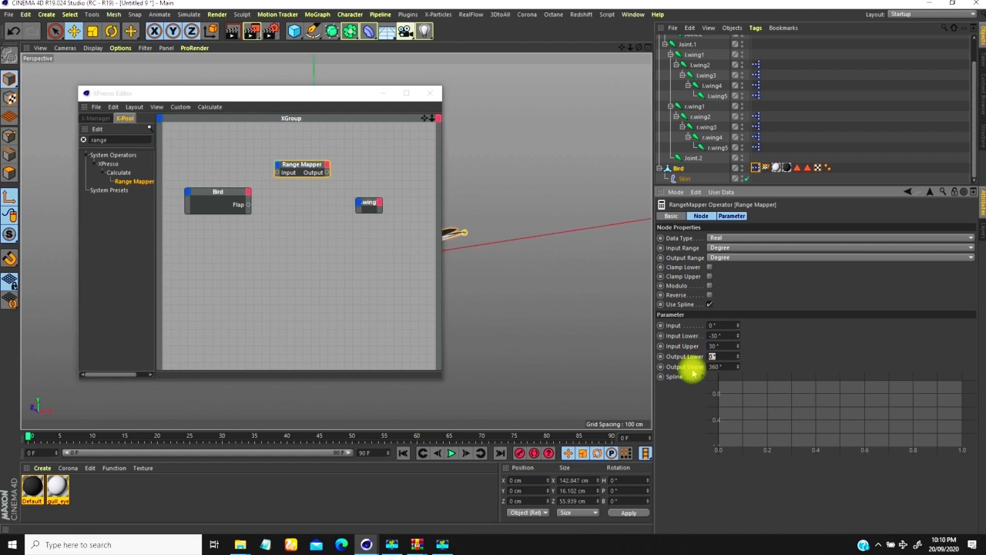
pyautogui.press('Return')
pyautogui.moveTo(726, 368); pyautogui.dragTo(690, 364)
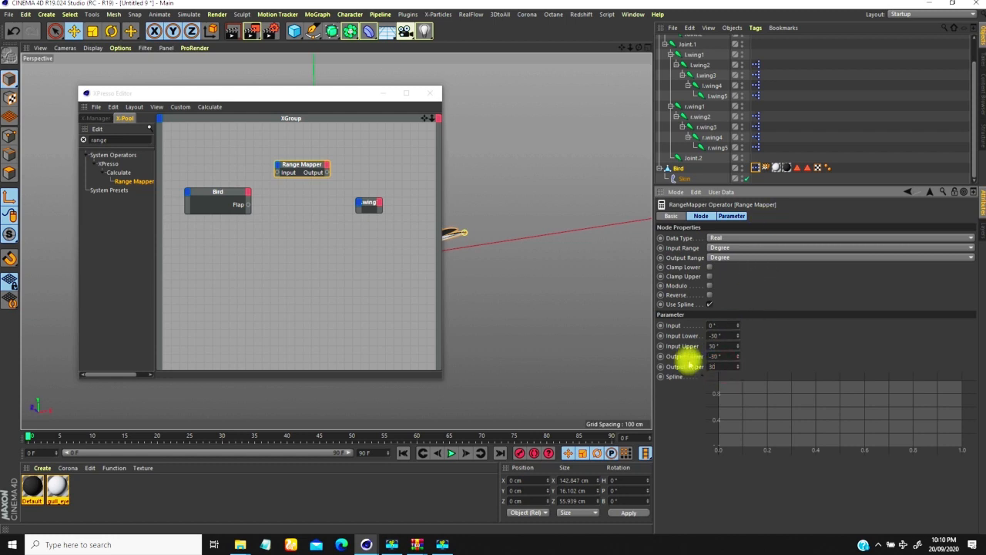
# Wire the Bird's Flap output through the Range Mapper into a new Rotation . B input port on the l.wing1 node
pyautogui.moveTo(344, 105); pyautogui.dragTo(781, 121)
pyautogui.moveTo(710, 189); pyautogui.dragTo(807, 183)
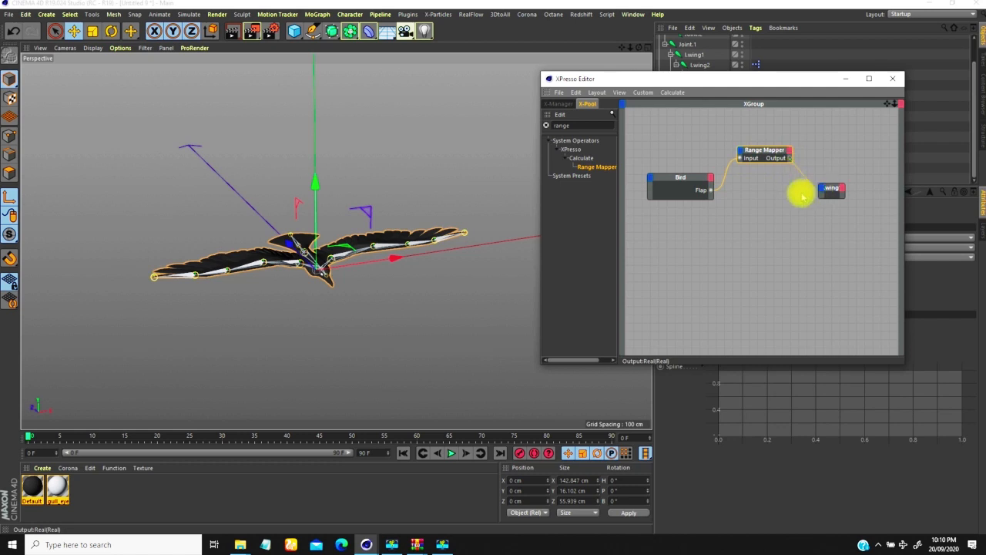
pyautogui.click(821, 189)
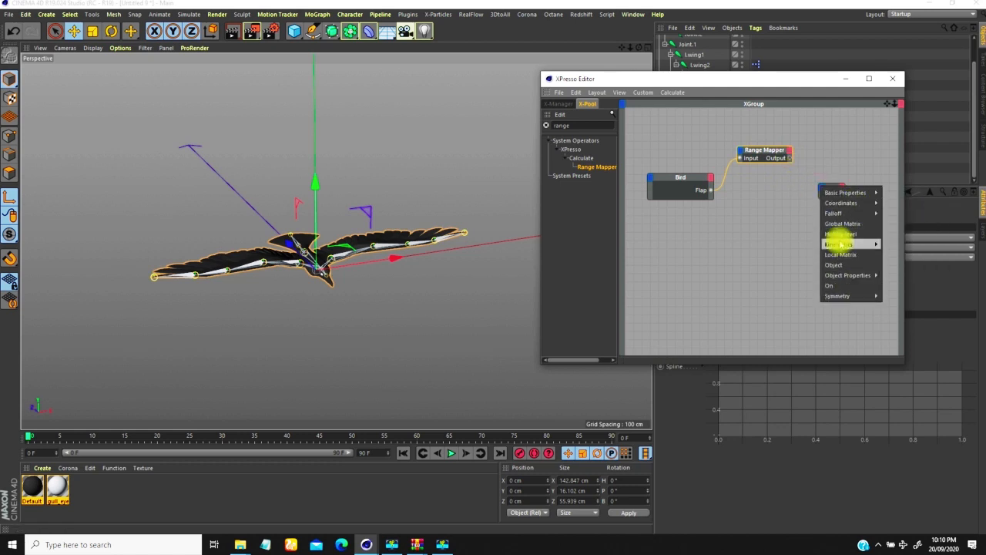
pyautogui.moveTo(847, 203)
pyautogui.moveTo(901, 255)
pyautogui.click(857, 285)
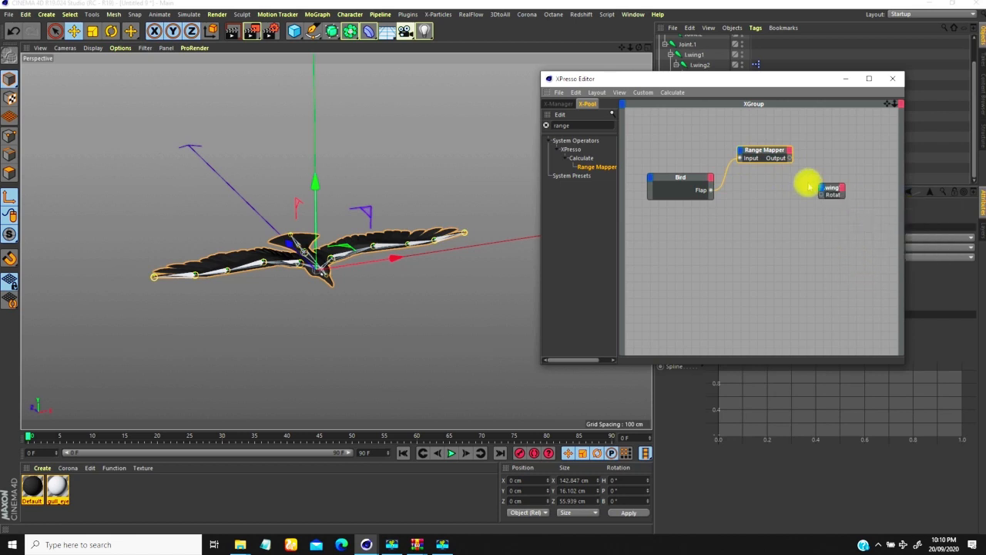
pyautogui.moveTo(790, 159); pyautogui.dragTo(820, 195)
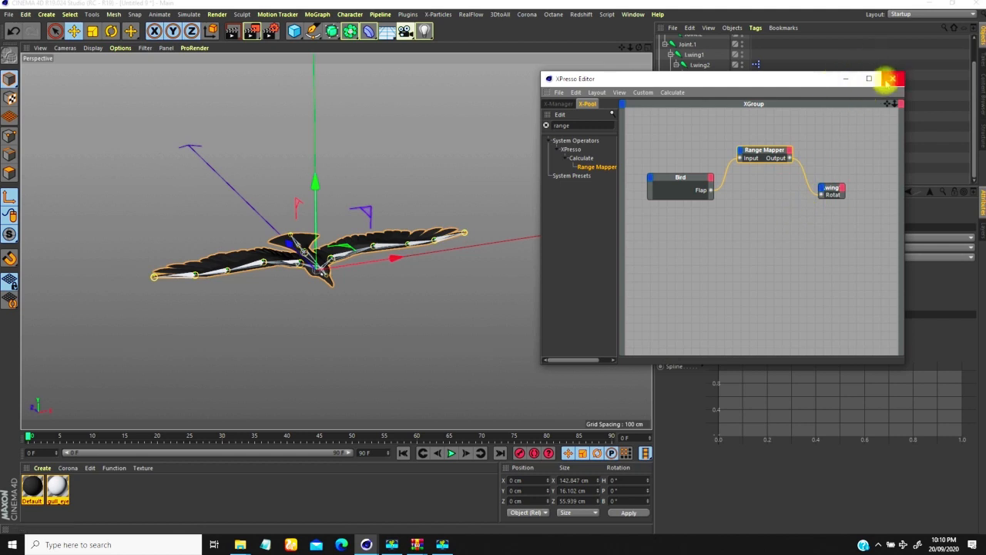
# Close the XPresso graph, test the Bird's Flap slider on the first wing, and reset it to 0°
pyautogui.click(891, 80)
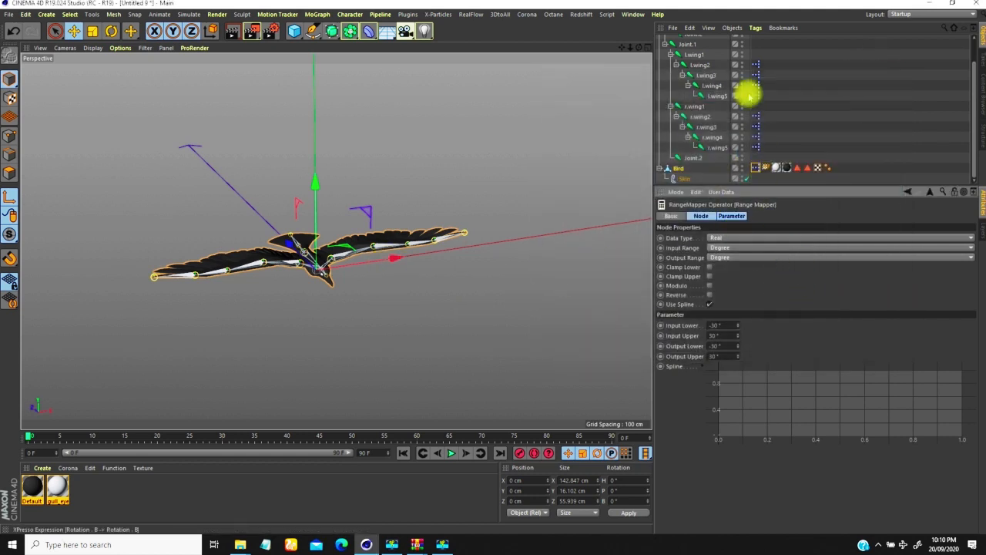
pyautogui.click(685, 168)
pyautogui.moveTo(845, 239)
pyautogui.mouseDown()
pyautogui.moveTo(933, 233)
pyautogui.moveTo(755, 249)
pyautogui.moveTo(922, 241)
pyautogui.moveTo(755, 235)
pyautogui.moveTo(914, 239)
pyautogui.moveTo(858, 238)
pyautogui.mouseUp()
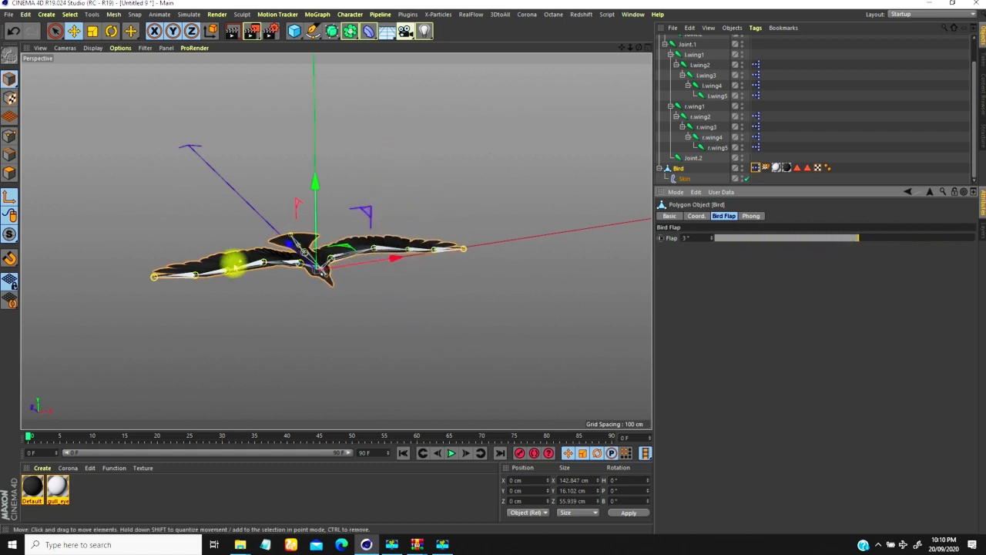
pyautogui.rightClick(712, 239)
# Reopen the Bird's XPresso graph and add an r.wing1 node below l.wing1 with a Rotation . B input port
pyautogui.doubleClick(755, 168)
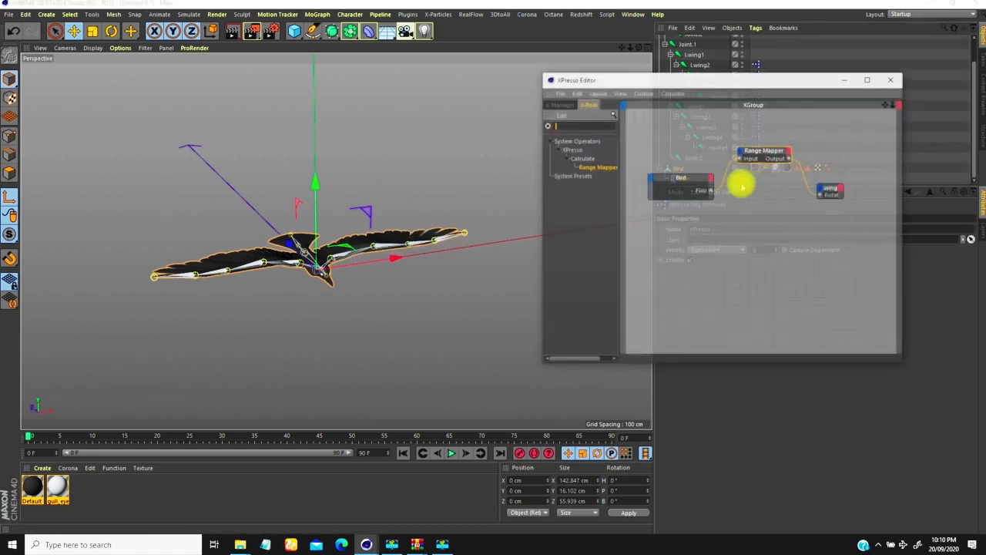
pyautogui.moveTo(740, 90); pyautogui.dragTo(302, 63)
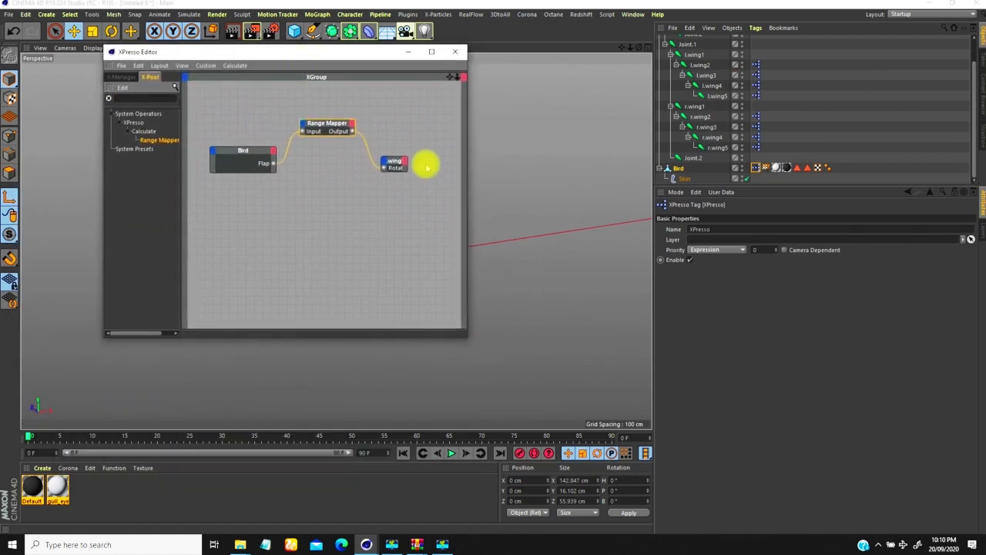
pyautogui.click(694, 105)
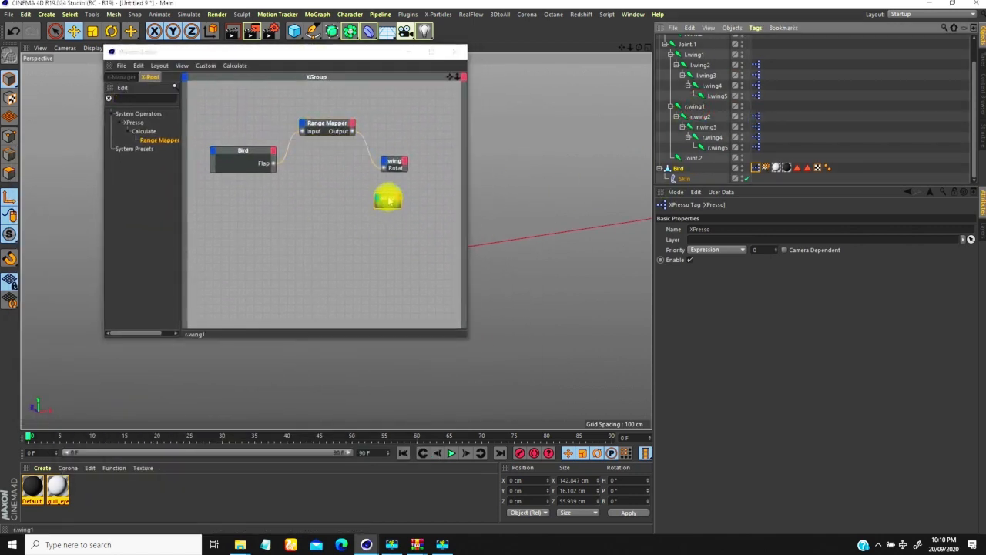
pyautogui.moveTo(389, 201); pyautogui.dragTo(391, 210)
pyautogui.click(393, 199)
pyautogui.moveTo(390, 209); pyautogui.dragTo(391, 210)
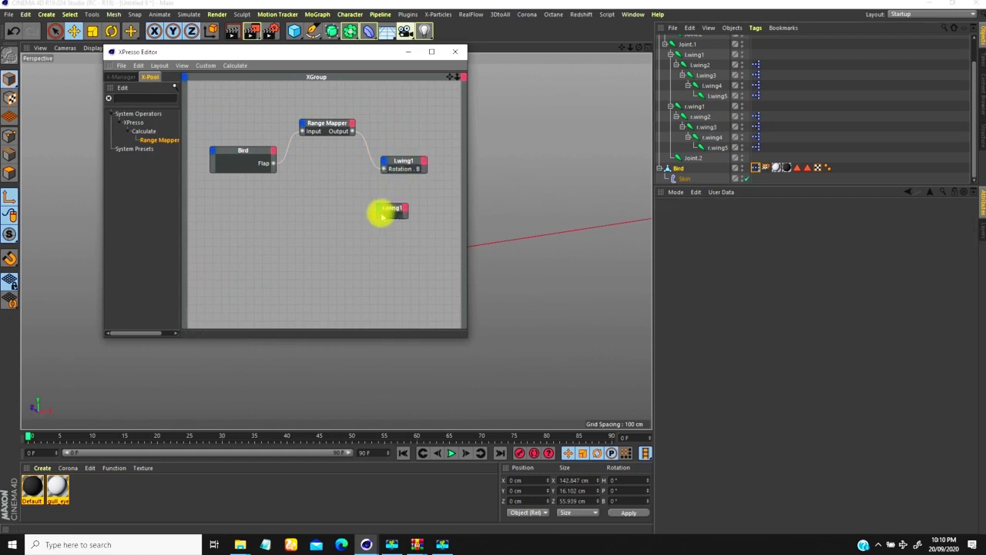
pyautogui.click(379, 210)
pyautogui.moveTo(413, 230)
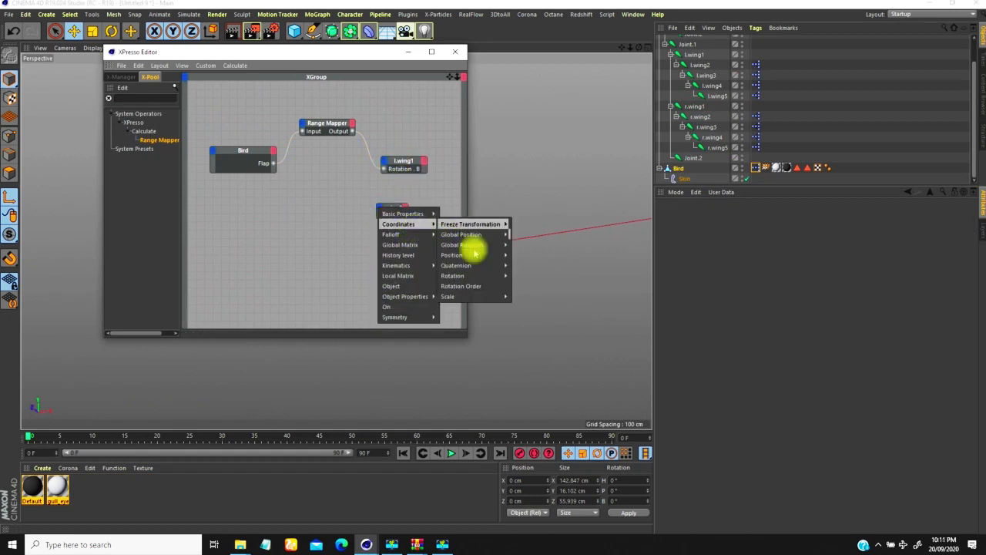
pyautogui.moveTo(461, 276)
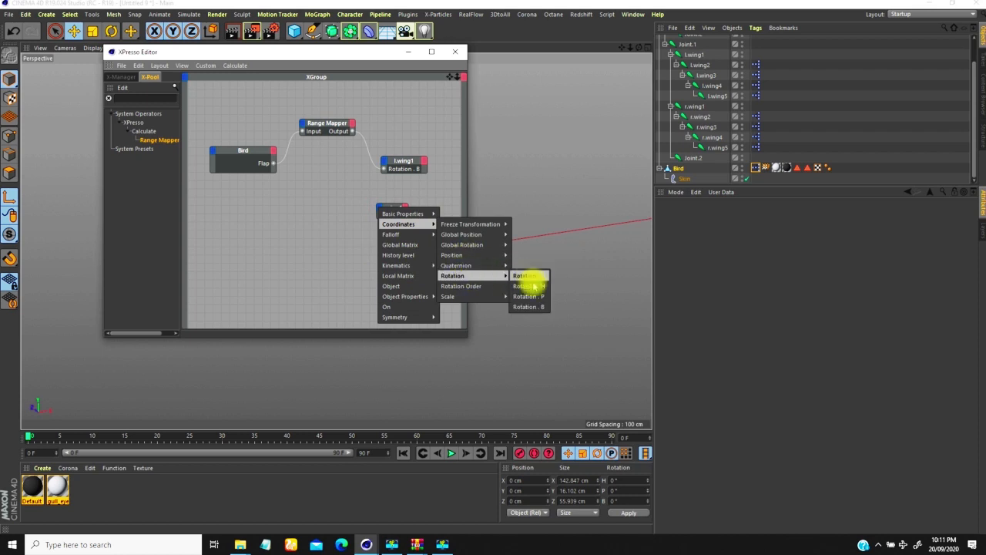
pyautogui.click(530, 307)
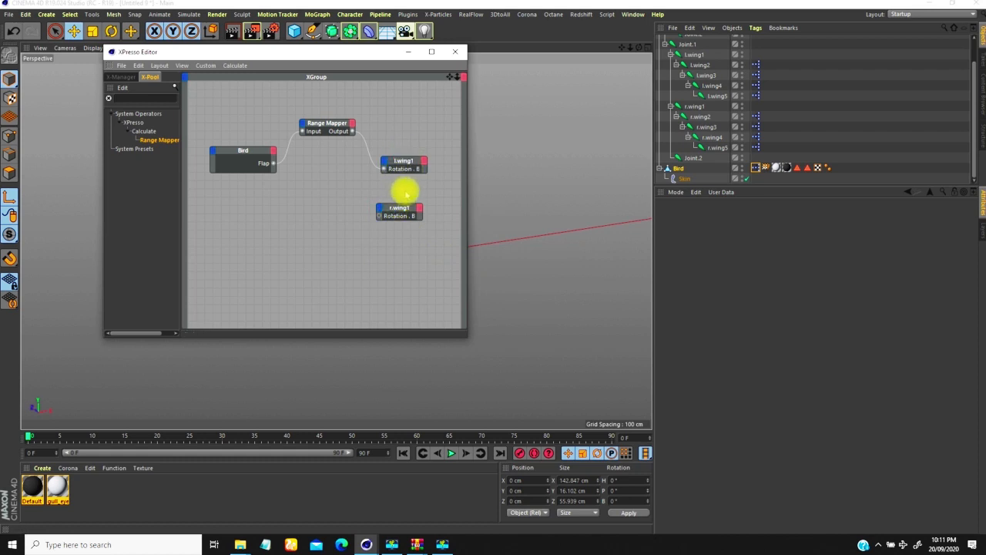
# Duplicate the Range Mapper and wire Flap through the copy into r.wing1's Rotation . B input
pyautogui.click(320, 123)
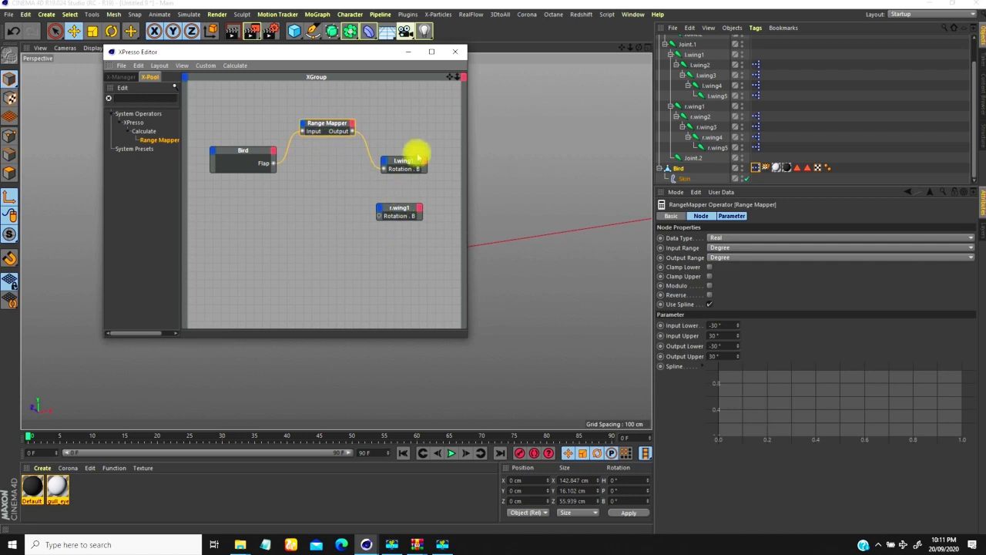
pyautogui.moveTo(363, 63); pyautogui.dragTo(772, 93)
pyautogui.keyDown('ctrl'); pyautogui.moveTo(736, 158); pyautogui.dragTo(727, 234); pyautogui.keyUp('ctrl')
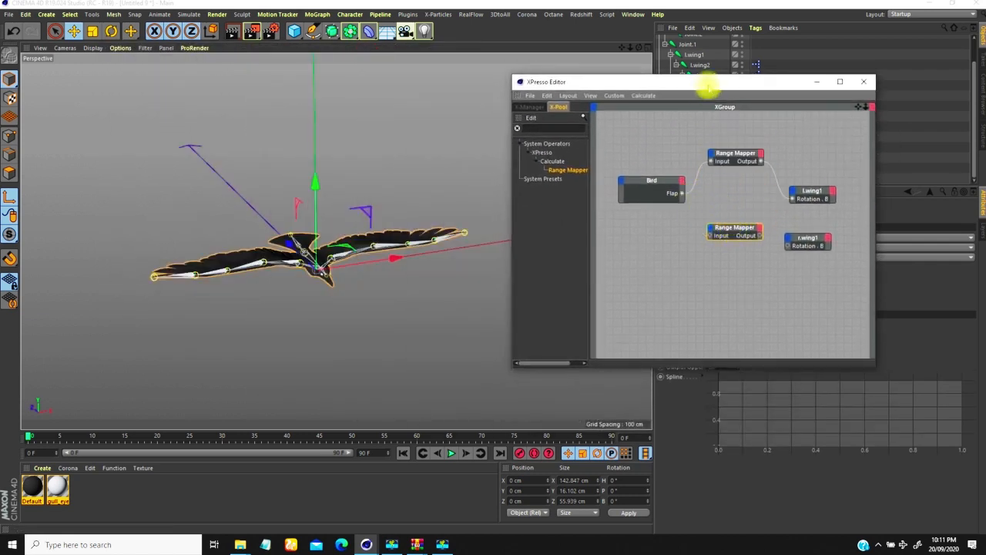
pyautogui.moveTo(708, 85); pyautogui.dragTo(660, 67)
pyautogui.moveTo(640, 184); pyautogui.dragTo(663, 217)
pyautogui.moveTo(739, 229); pyautogui.dragTo(741, 228)
pyautogui.moveTo(704, 71); pyautogui.dragTo(487, 414)
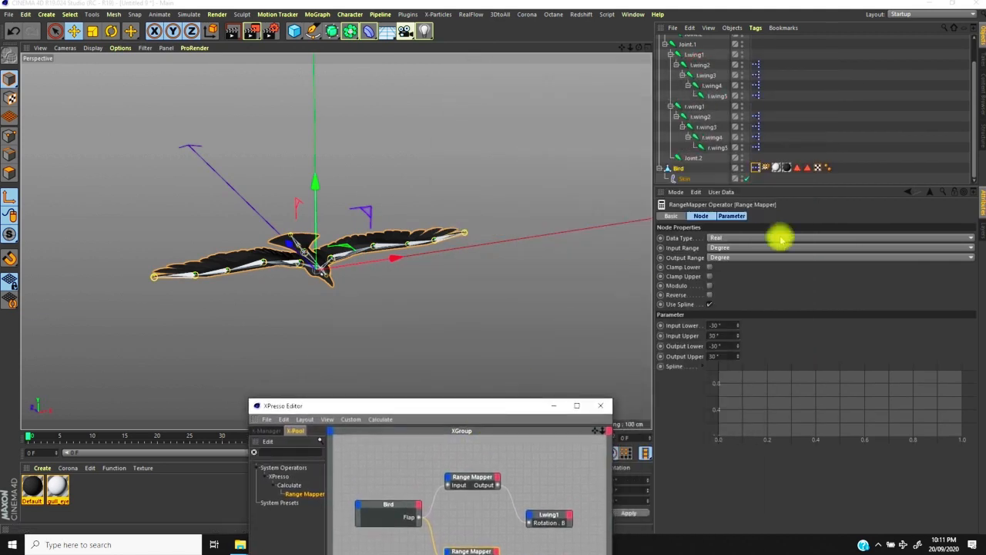
# Test the Bird's Flap slider with both wings connected and reset it to 0°
pyautogui.click(678, 166)
pyautogui.moveTo(840, 238); pyautogui.dragTo(712, 242)
pyautogui.moveTo(515, 404); pyautogui.dragTo(558, 123)
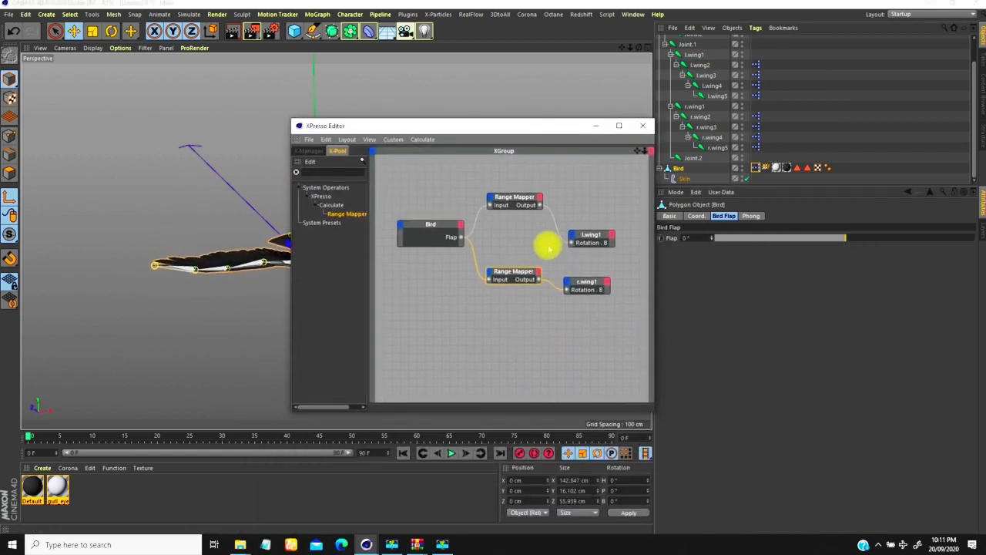
# Invert the r.wing1 Range Mapper's output by setting output lower to 30° and output upper to -30°
pyautogui.click(518, 271)
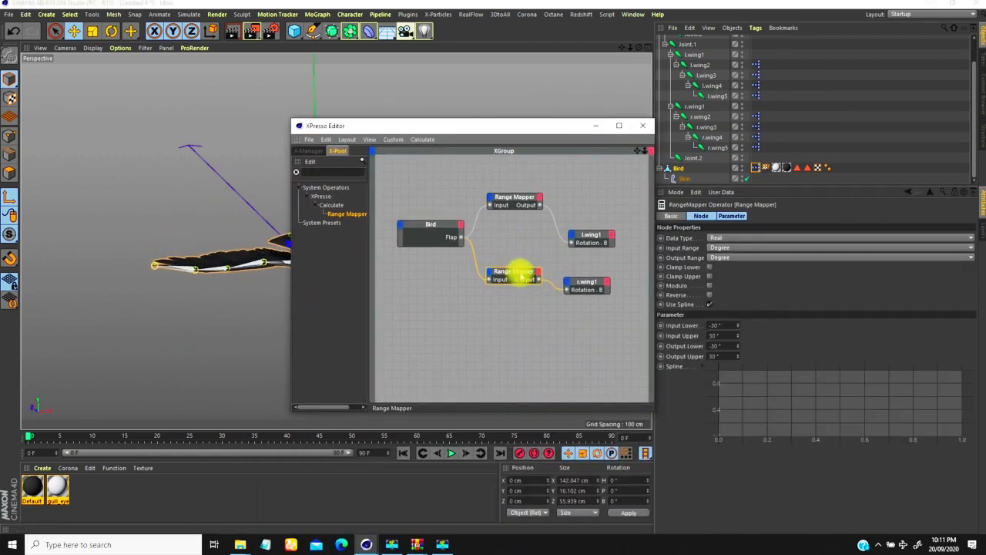
pyautogui.click(722, 324)
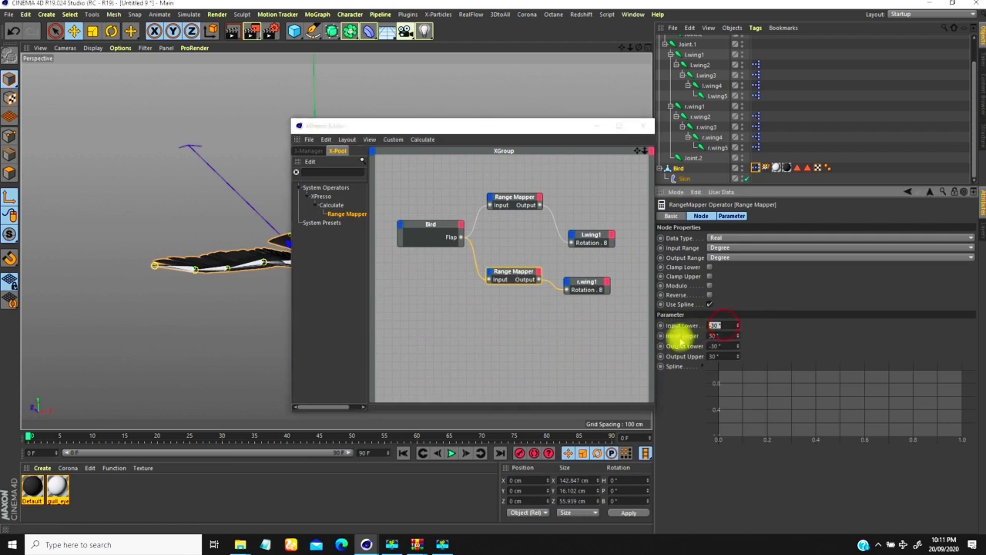
pyautogui.click(717, 336)
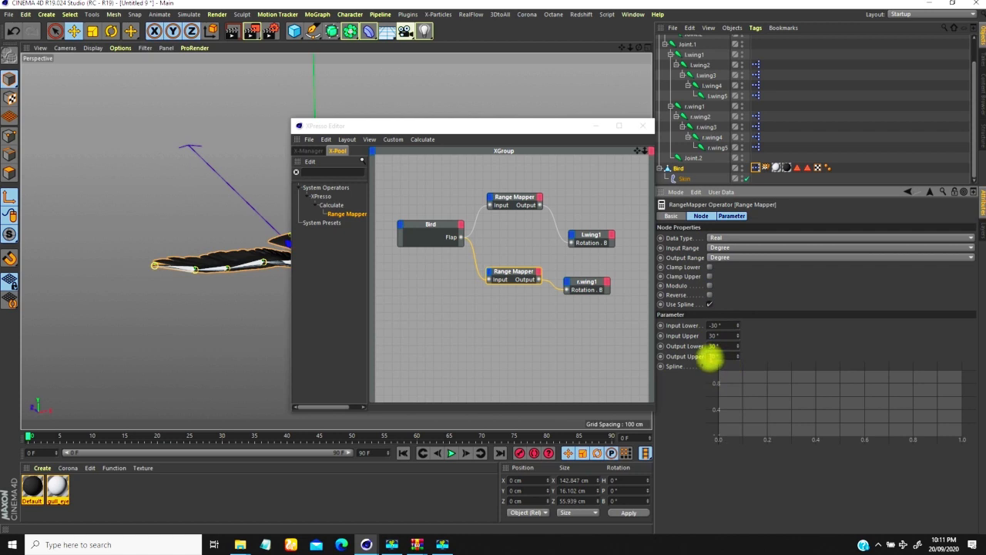
pyautogui.click(713, 356)
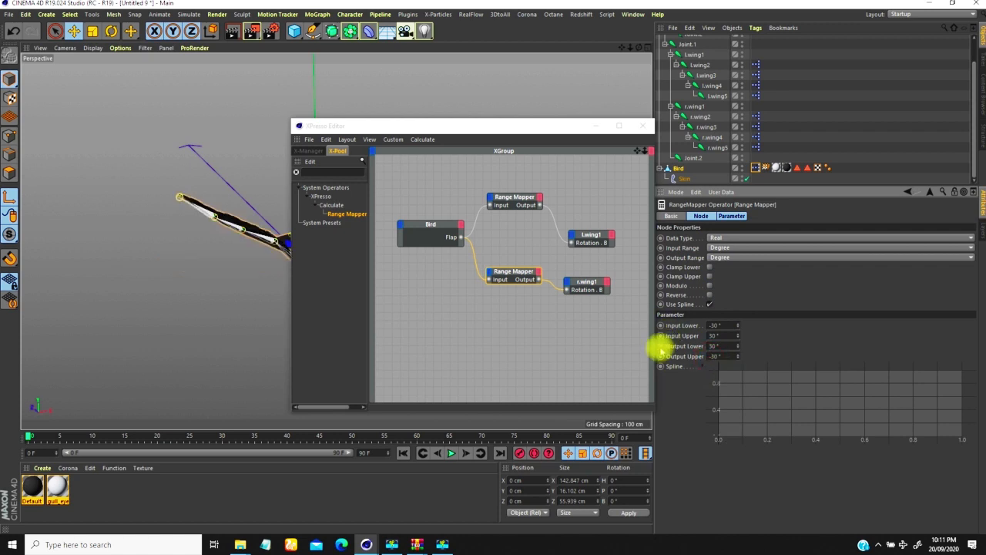
# Test the Bird's Flap slider outside the graph, reset it to 0°, and place it as an on-screen control in the viewport
pyautogui.click(643, 126)
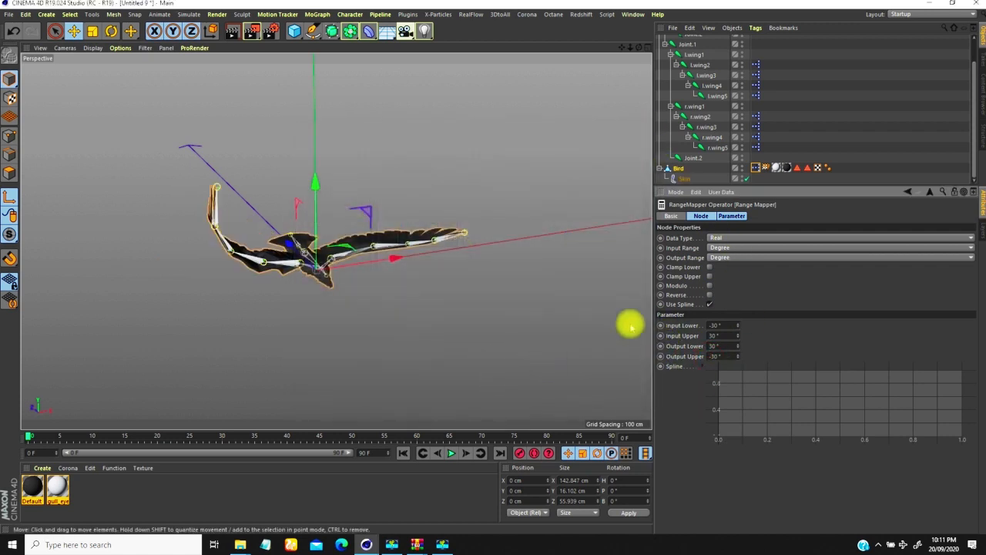
pyautogui.click(679, 168)
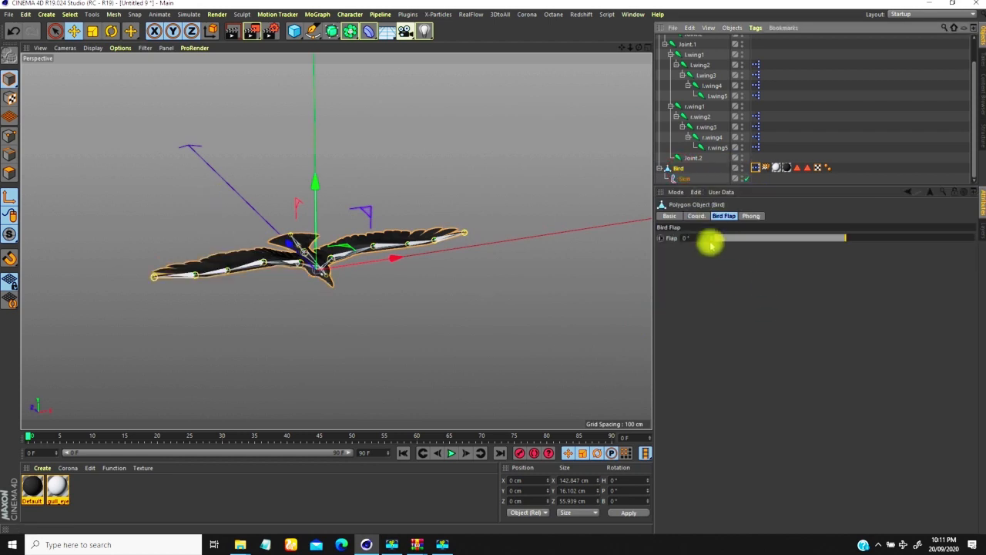
pyautogui.moveTo(847, 235); pyautogui.dragTo(906, 238)
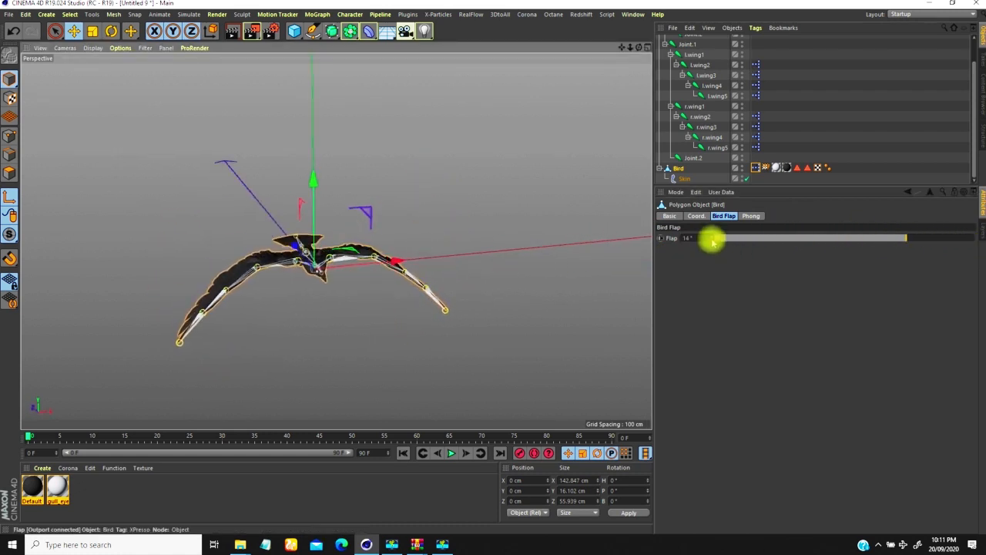
pyautogui.moveTo(711, 238); pyautogui.dragTo(703, 250)
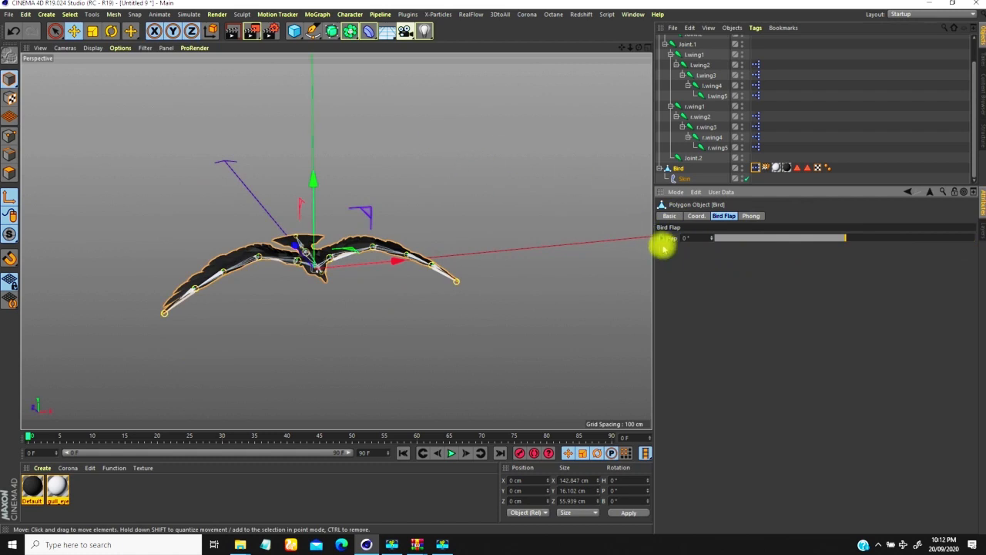
pyautogui.keyDown('ctrl'); pyautogui.moveTo(502, 140); pyautogui.dragTo(503, 138); pyautogui.keyUp('ctrl')
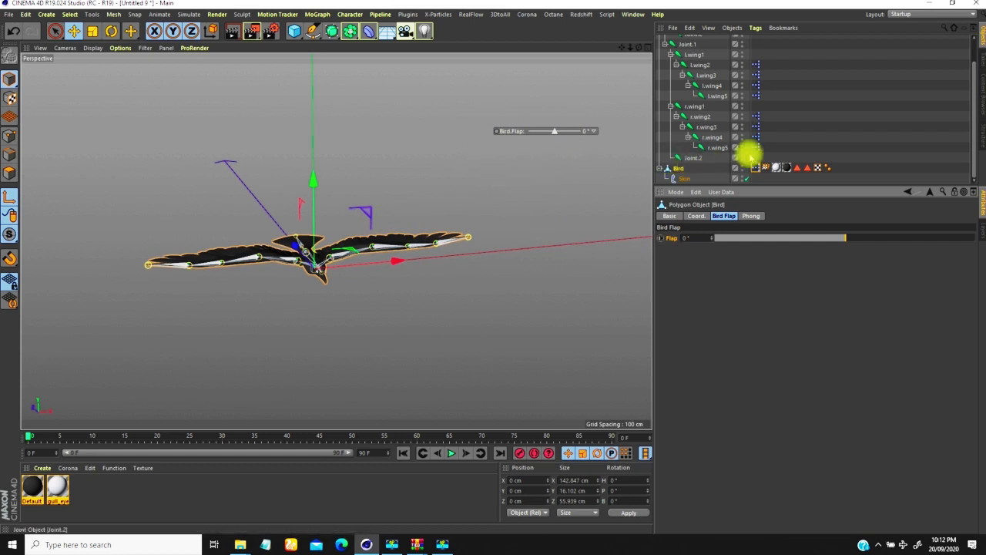
# Set the Bird's on-screen Flap control to stay displayed in the viewport even when the Bird is deselected
pyautogui.click(810, 124)
pyautogui.click(680, 167)
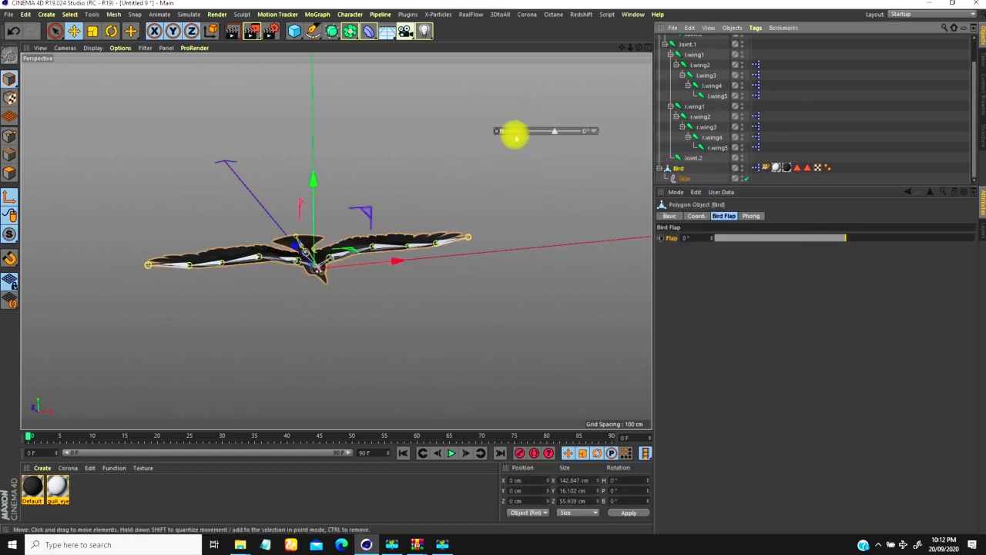
pyautogui.rightClick(513, 131)
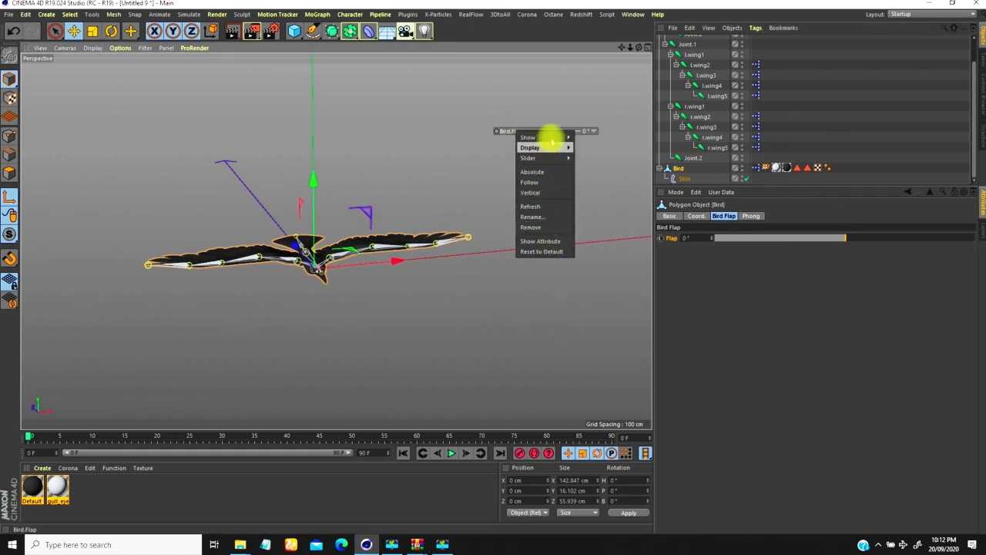
pyautogui.moveTo(537, 147)
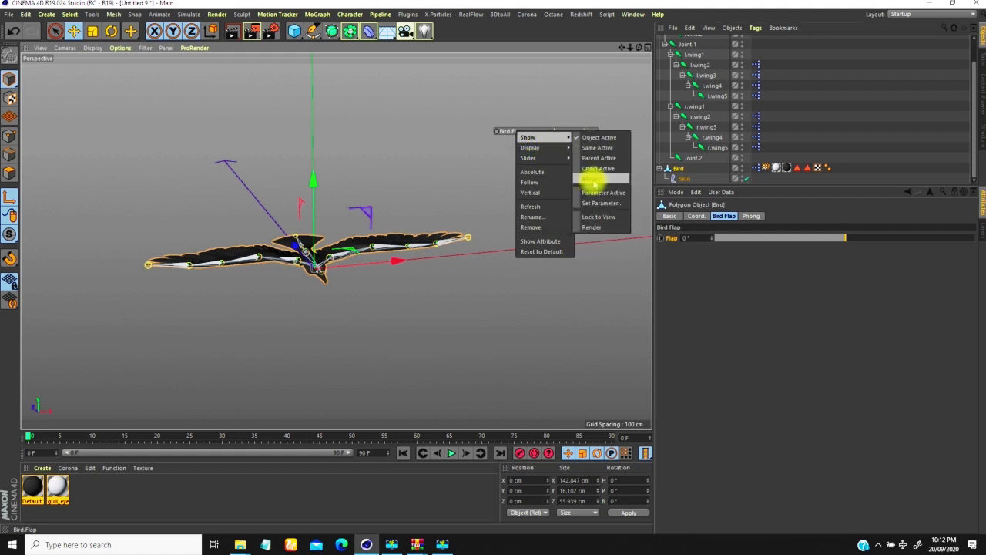
pyautogui.click(592, 178)
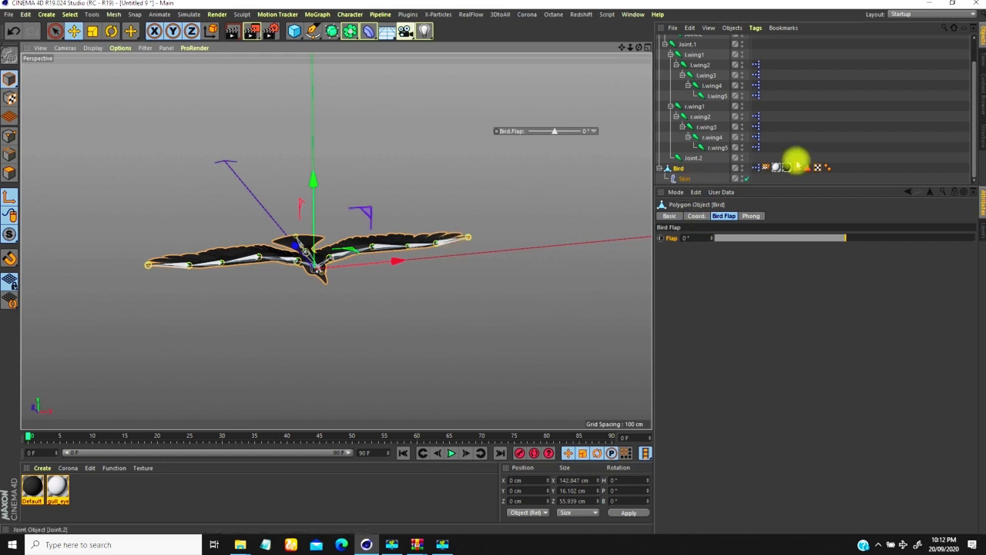
pyautogui.click(751, 182)
pyautogui.keyDown('alt'); pyautogui.moveTo(412, 262); pyautogui.dragTo(609, 211); pyautogui.keyUp('alt')
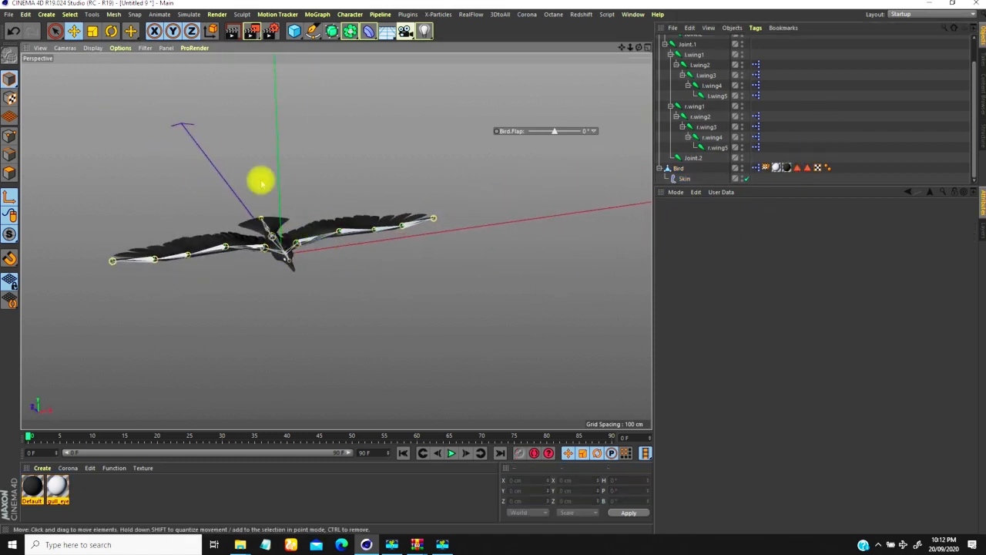
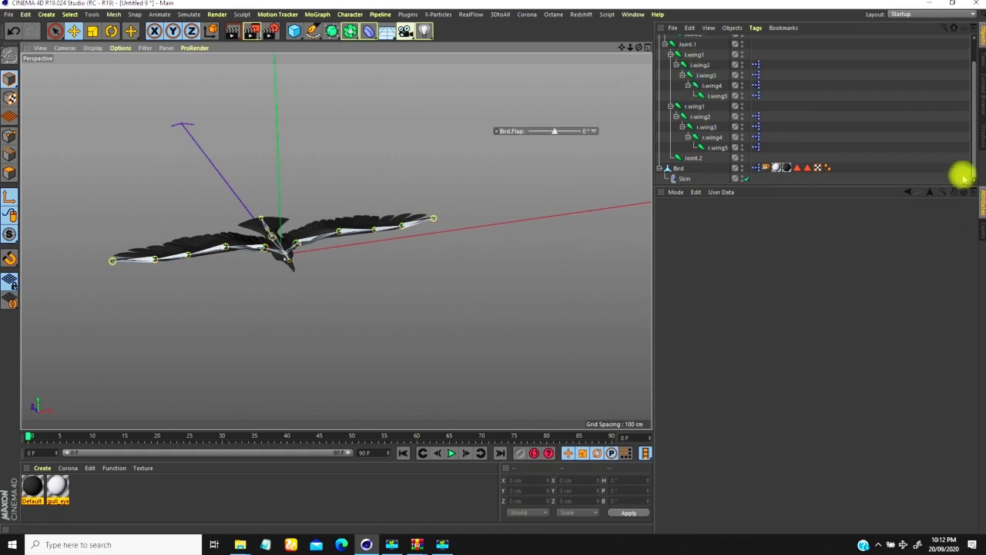
# Create a new layer and name it Hidden
pyautogui.click(978, 233)
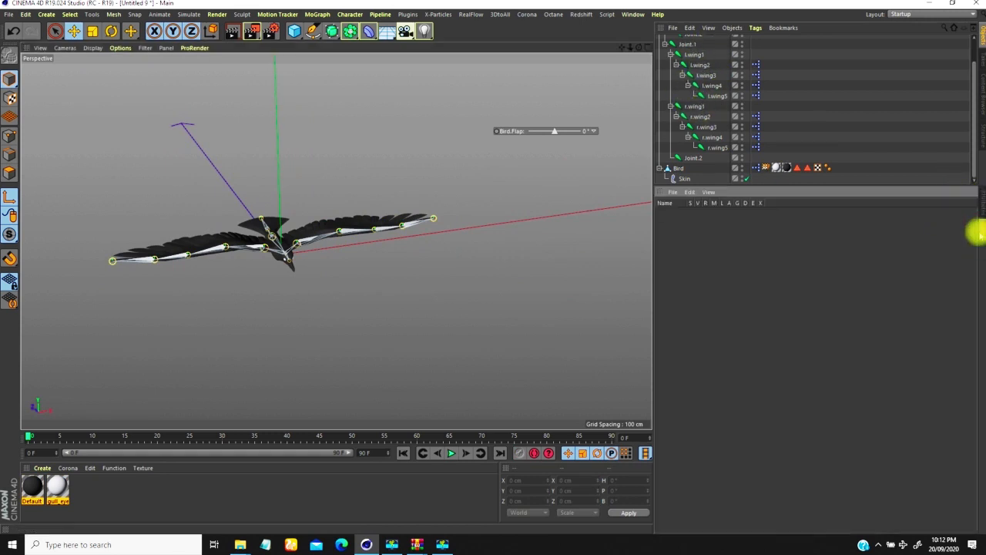
pyautogui.rightClick(683, 221)
pyautogui.click(693, 225)
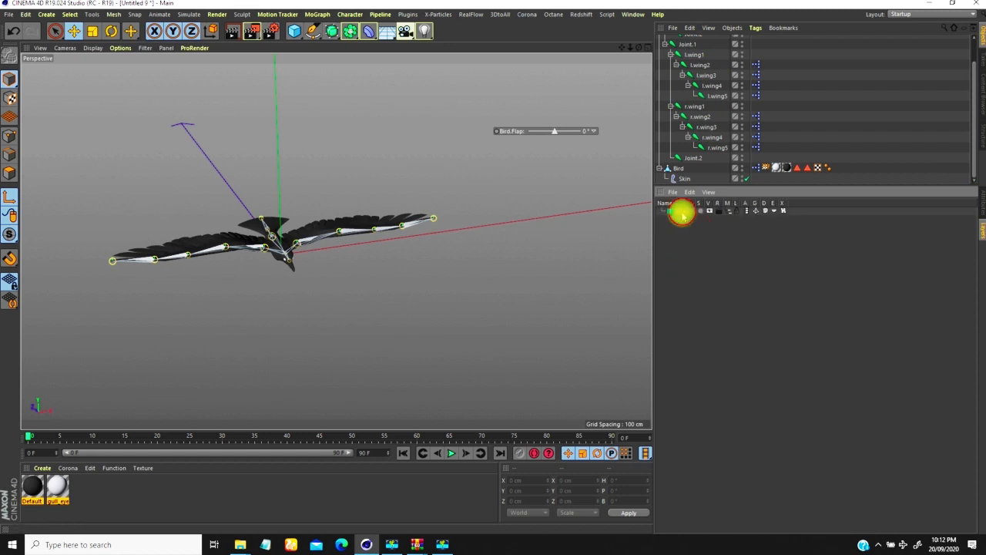
pyautogui.doubleClick(682, 211)
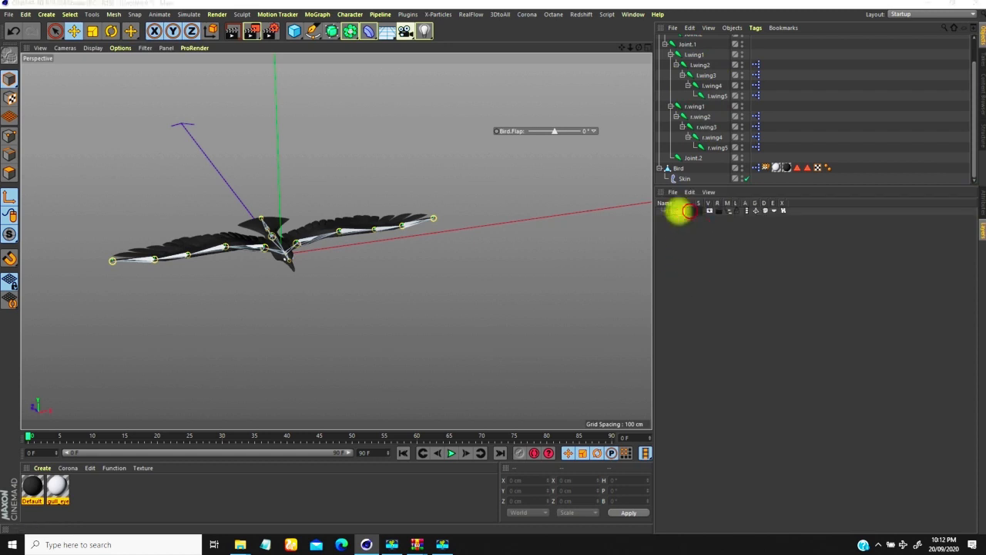
pyautogui.doubleClick(690, 211)
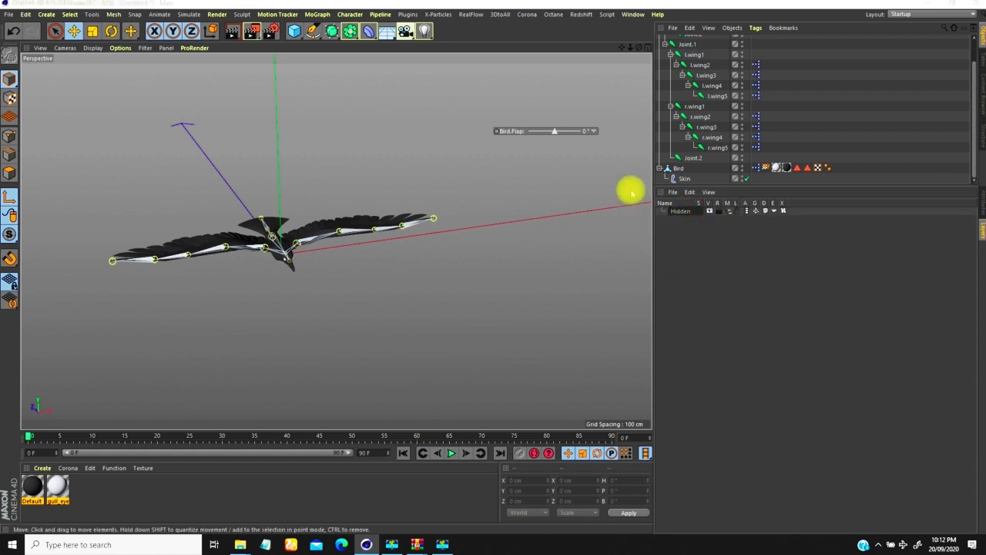
pyautogui.write('Hidden')
pyautogui.press('Return')
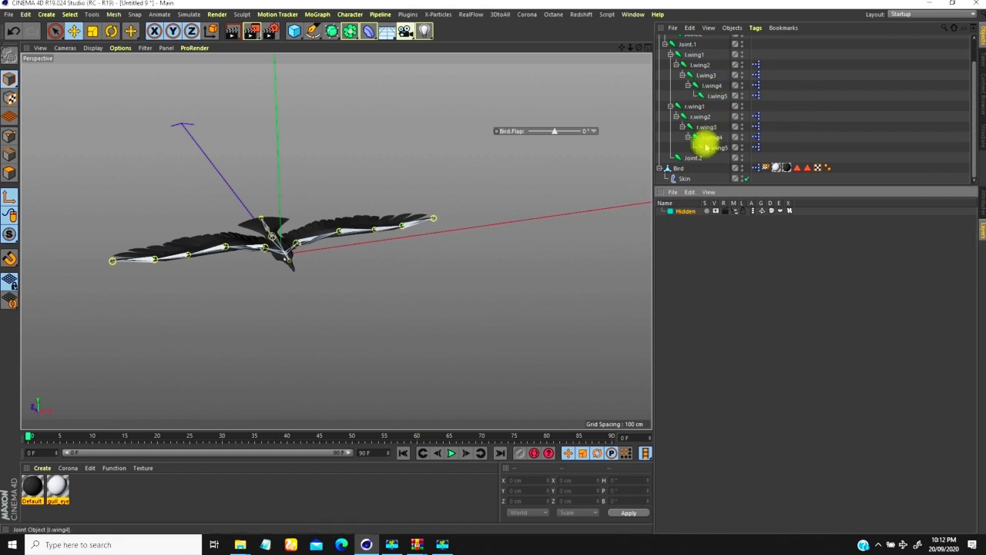
# Assign the root Joint and all of its child joints to the Hidden layer
pyautogui.click(724, 158)
pyautogui.moveTo(973, 141); pyautogui.dragTo(972, 133)
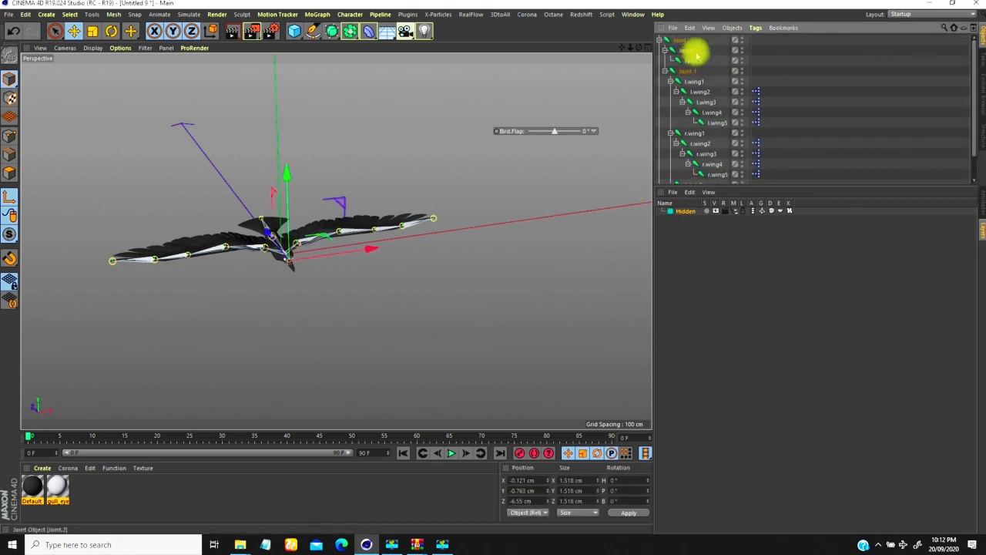
pyautogui.click(678, 38)
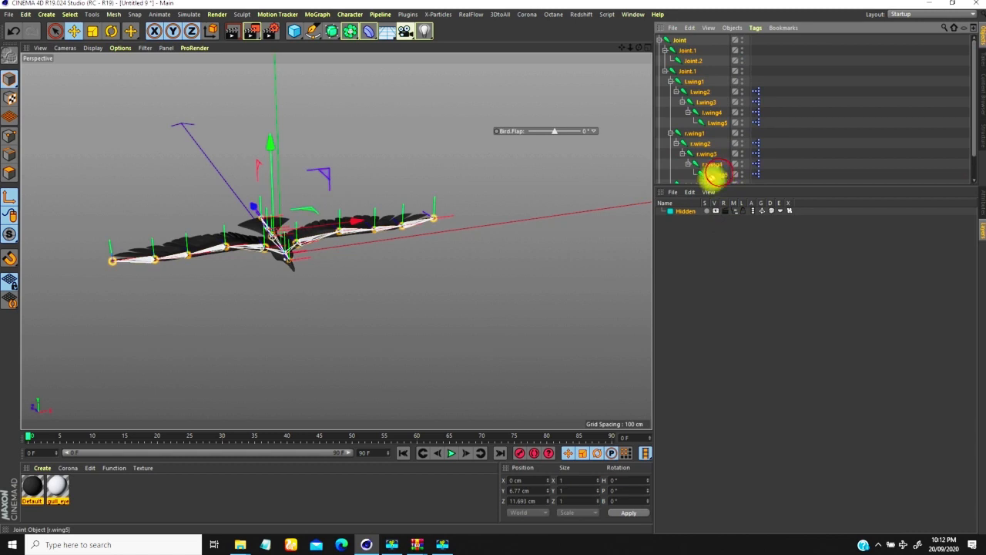
pyautogui.moveTo(693, 216); pyautogui.dragTo(687, 212)
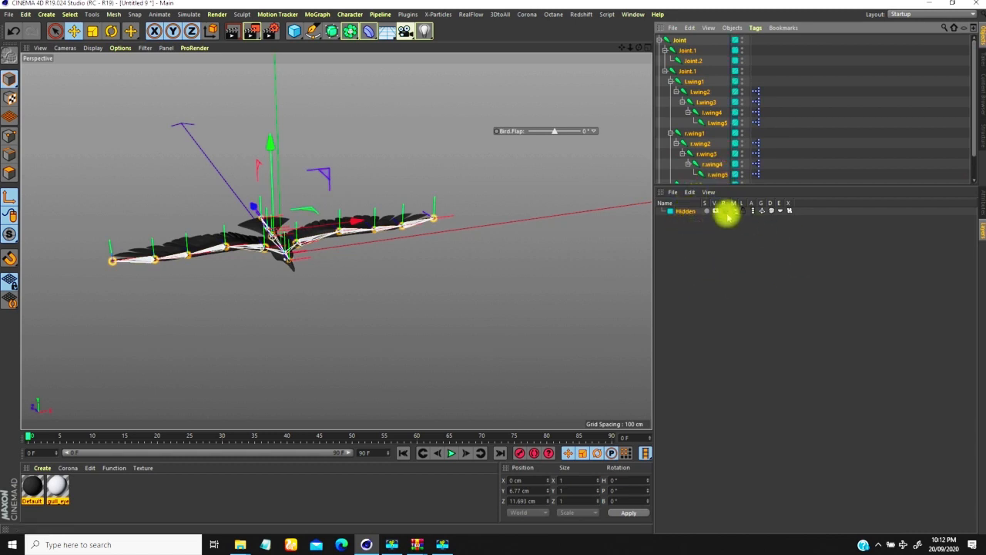
# Hide the Hidden layer's joints in both the viewport and the object list, and enlarge the object list
pyautogui.click(716, 212)
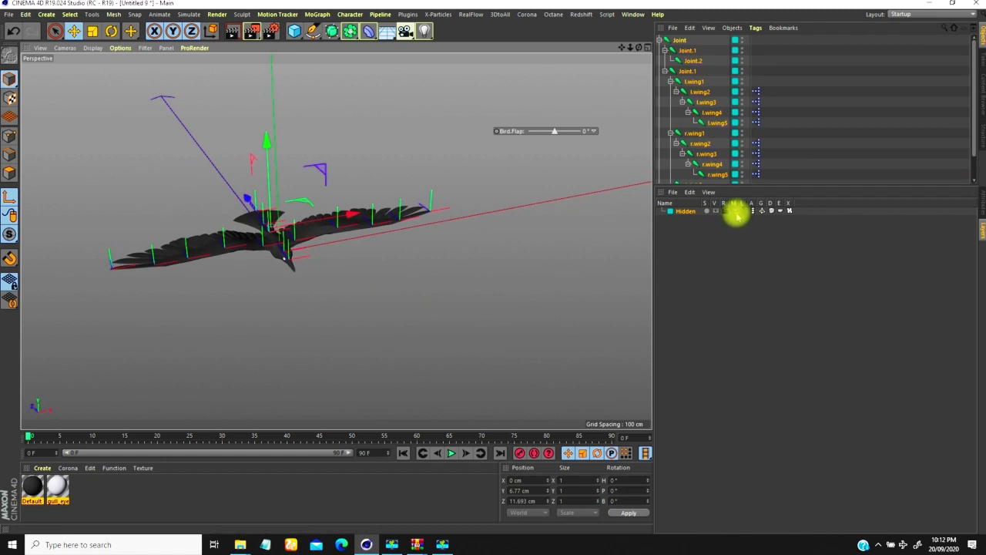
pyautogui.click(734, 212)
pyautogui.click(691, 92)
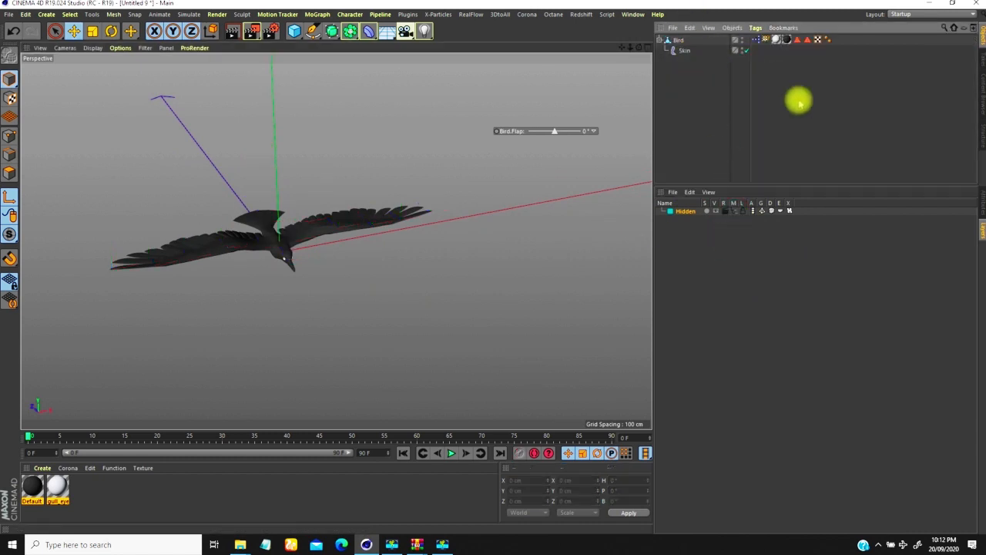
pyautogui.moveTo(826, 185); pyautogui.dragTo(835, 315)
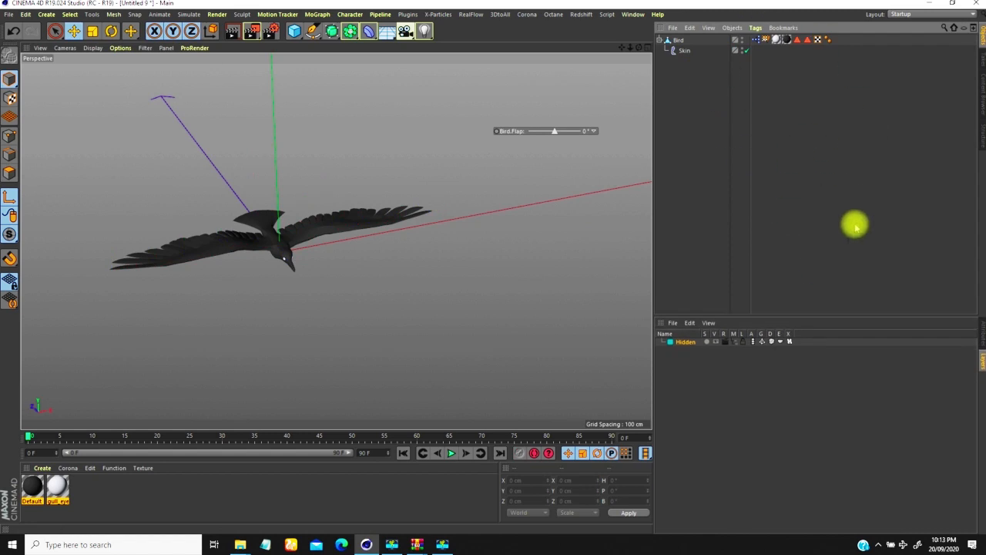
# Test the wings with the on-screen Flap slider and keyframe Flap at -30° on frame 0
pyautogui.keyDown('alt'); pyautogui.moveTo(292, 242); pyautogui.dragTo(311, 241); pyautogui.keyUp('alt')
pyautogui.moveTo(555, 132); pyautogui.dragTo(590, 141)
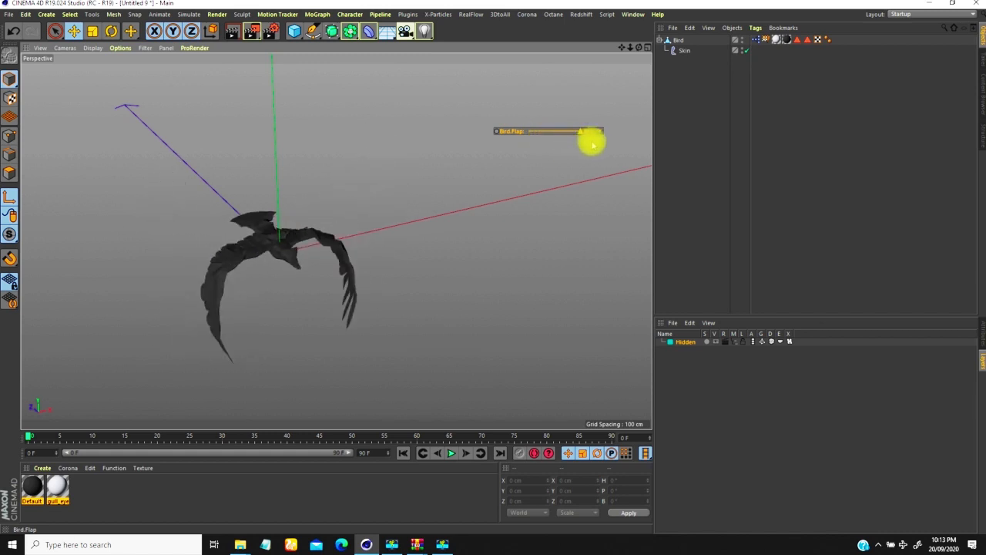
pyautogui.keyDown('alt'); pyautogui.moveTo(303, 238); pyautogui.dragTo(260, 279); pyautogui.keyUp('alt')
pyautogui.moveTo(578, 133); pyautogui.dragTo(520, 141)
pyautogui.keyDown('ctrl'); pyautogui.click(496, 131); pyautogui.keyUp('ctrl')
# Keyframe Flap at 30° on frame 7
pyautogui.moveTo(29, 436); pyautogui.dragTo(68, 435)
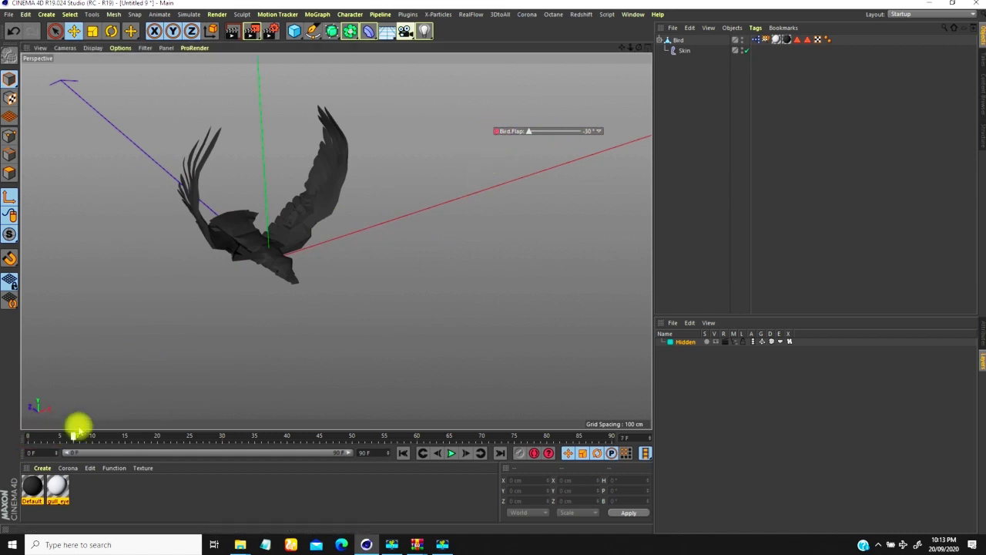
pyautogui.moveTo(524, 128); pyautogui.dragTo(594, 131)
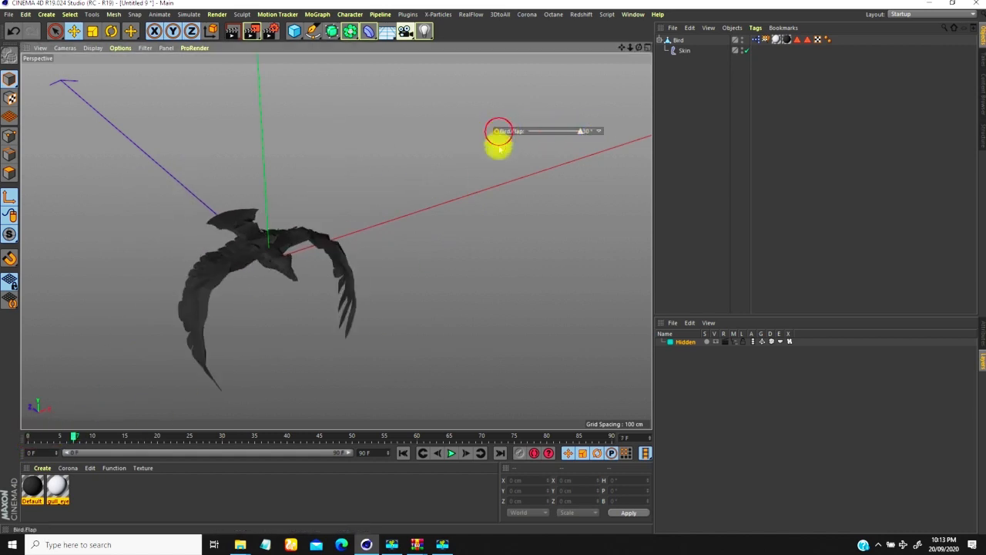
pyautogui.keyDown('ctrl'); pyautogui.click(496, 132); pyautogui.keyUp('ctrl')
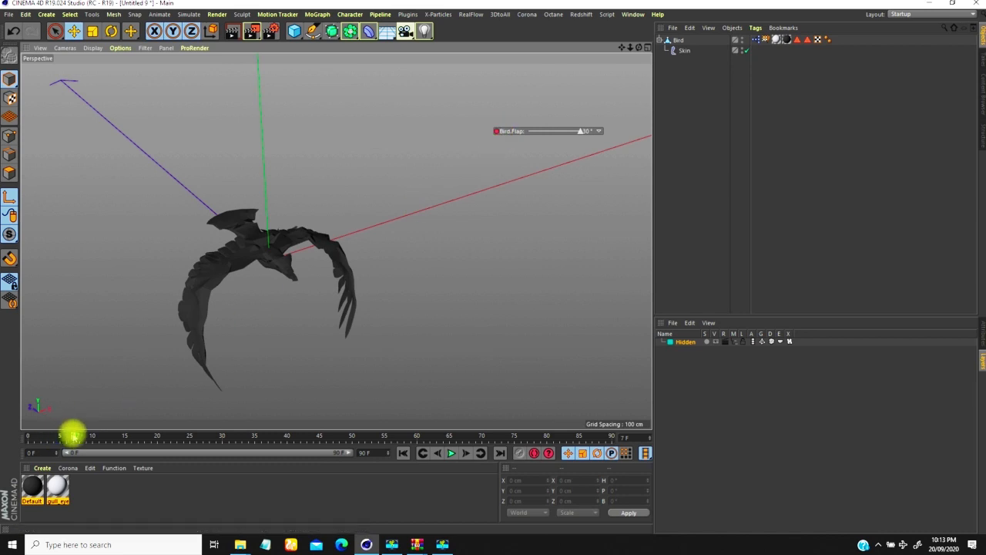
# Keyframe Flap at -30° on frame 15 and at 30° on frame 24
pyautogui.moveTo(73, 435); pyautogui.dragTo(133, 435)
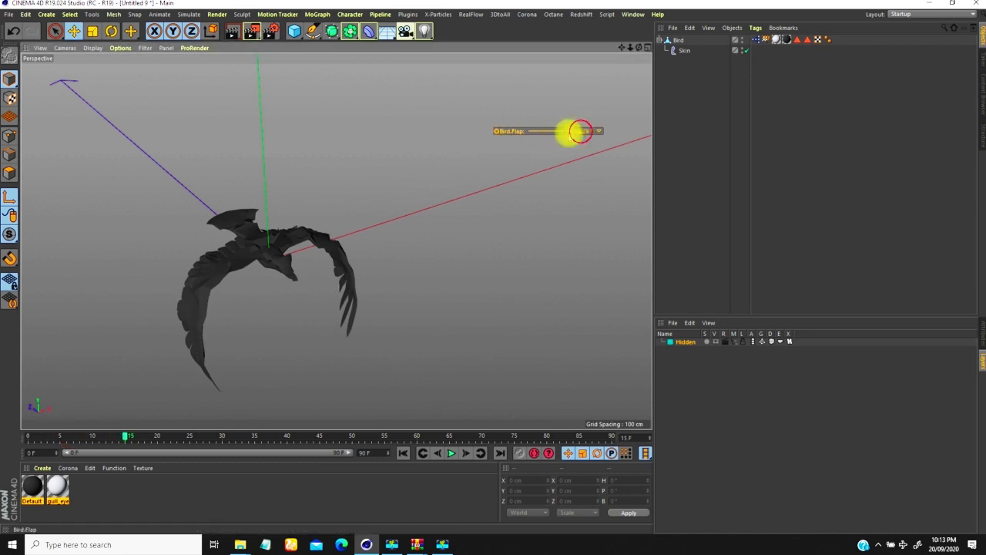
pyautogui.moveTo(577, 131); pyautogui.dragTo(514, 130)
pyautogui.keyDown('ctrl'); pyautogui.click(497, 132); pyautogui.keyUp('ctrl')
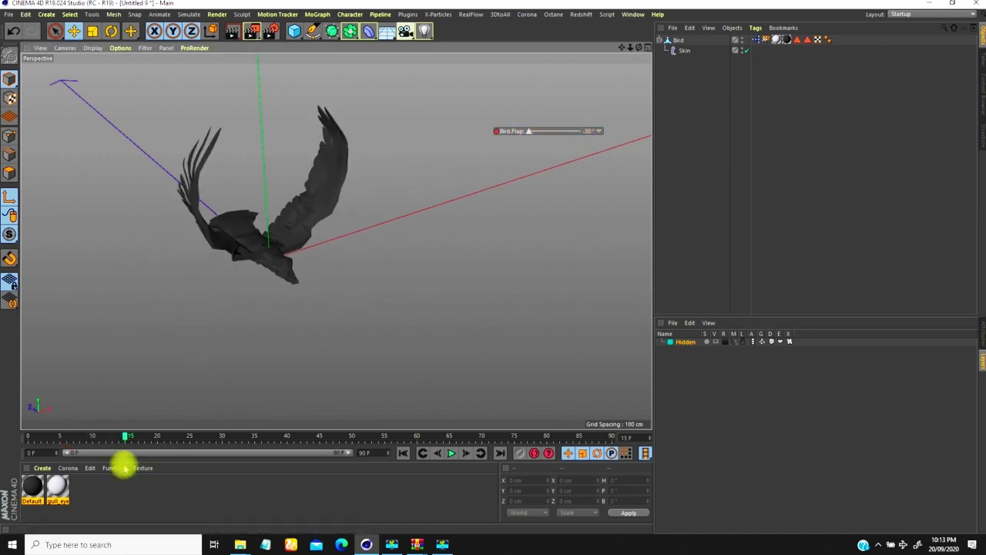
pyautogui.moveTo(125, 438); pyautogui.dragTo(183, 436)
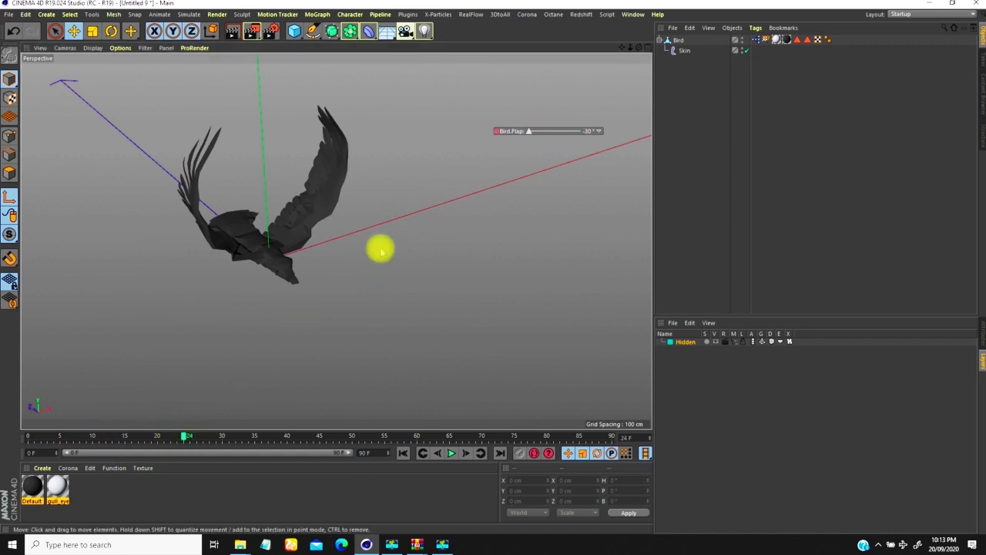
pyautogui.moveTo(529, 131); pyautogui.dragTo(580, 131)
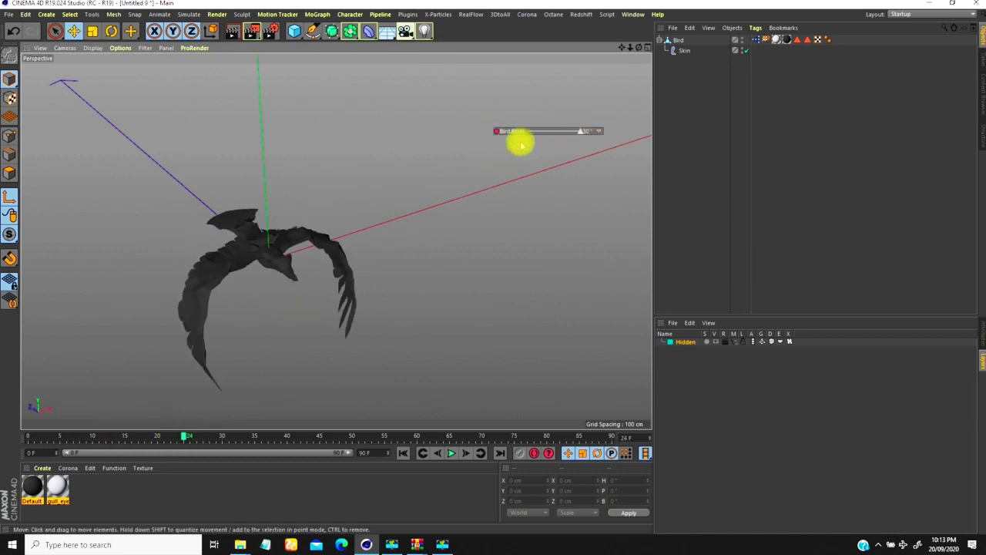
# Play the flapping animation from the start, stop it, and return to frame 0
pyautogui.click(403, 453)
pyautogui.click(451, 453)
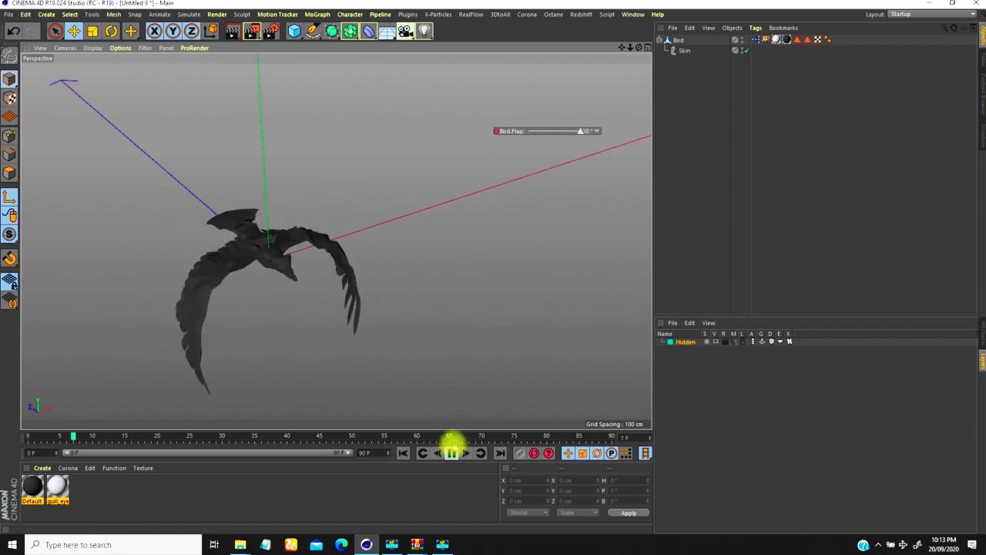
pyautogui.click(452, 454)
pyautogui.click(403, 454)
pyautogui.keyDown('alt'); pyautogui.moveTo(411, 275); pyautogui.dragTo(377, 221); pyautogui.keyUp('alt')
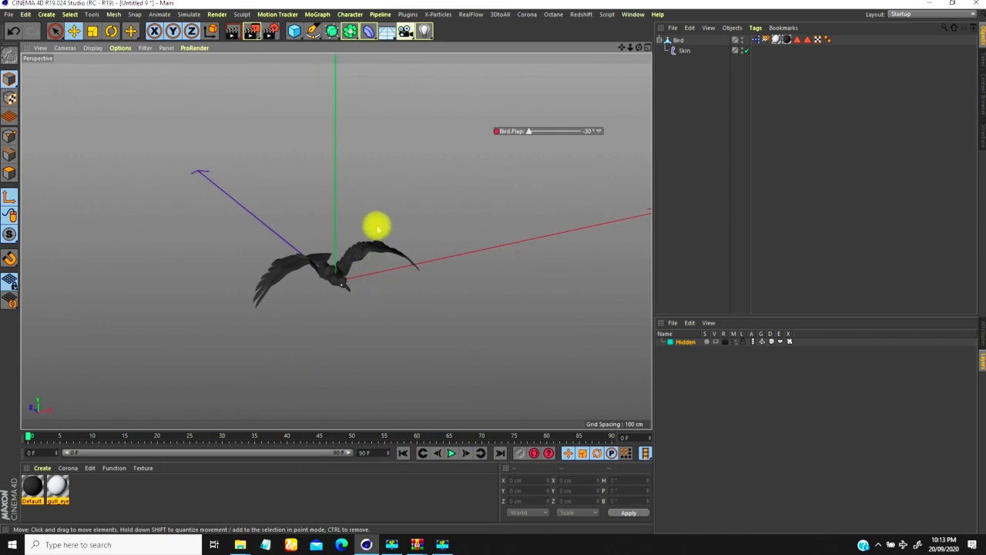
# Switch to the open project Bird Rig_Start.c4d and view its bird model
pyautogui.press('v')
pyautogui.moveTo(373, 247)
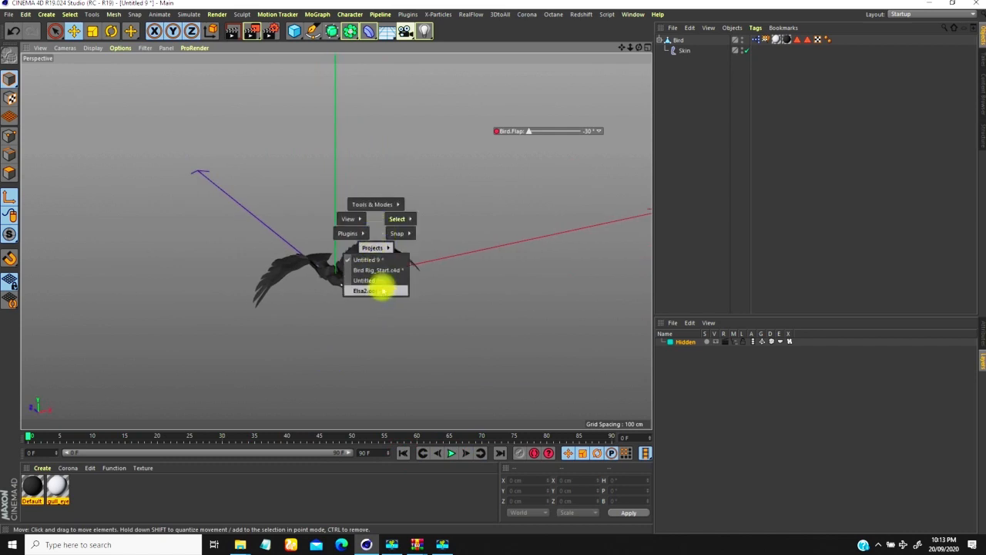
pyautogui.click(377, 270)
pyautogui.keyDown('alt'); pyautogui.moveTo(307, 277); pyautogui.dragTo(291, 218); pyautogui.keyUp('alt')
pyautogui.keyDown('alt'); pyautogui.moveTo(284, 258); pyautogui.dragTo(300, 219); pyautogui.keyUp('alt')
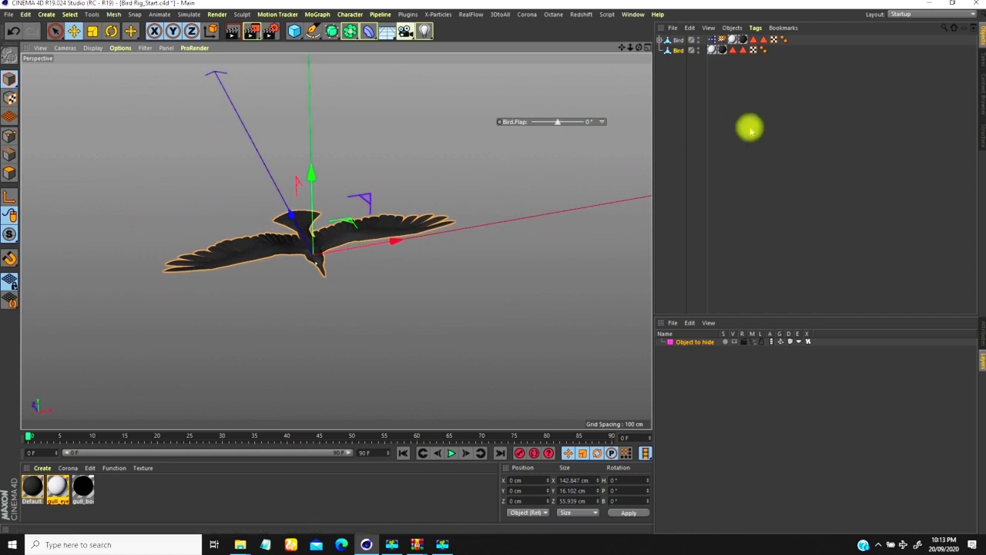
# Move the on-screen Flap slider to -5° and hide the unrigged Bird object
pyautogui.moveTo(560, 121)
pyautogui.mouseDown()
pyautogui.moveTo(537, 121)
pyautogui.moveTo(578, 121)
pyautogui.moveTo(554, 121)
pyautogui.mouseUp()
pyautogui.keyDown('alt'); pyautogui.click(698, 50); pyautogui.keyUp('alt')
pyautogui.keyDown('alt'); pyautogui.click(698, 50); pyautogui.keyUp('alt')
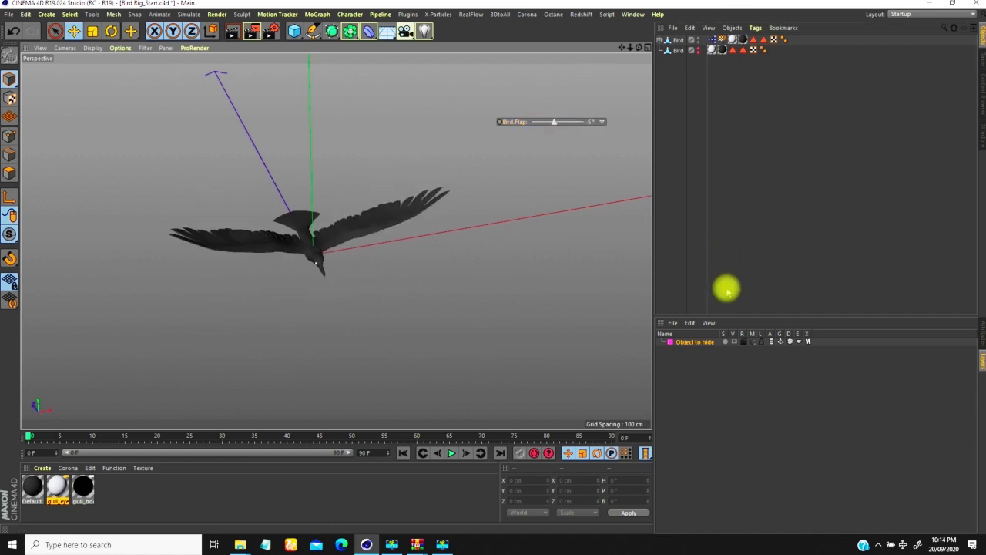
# Open the rigged Bird's Wing Flap user data and reset Flap to 0°
pyautogui.click(980, 330)
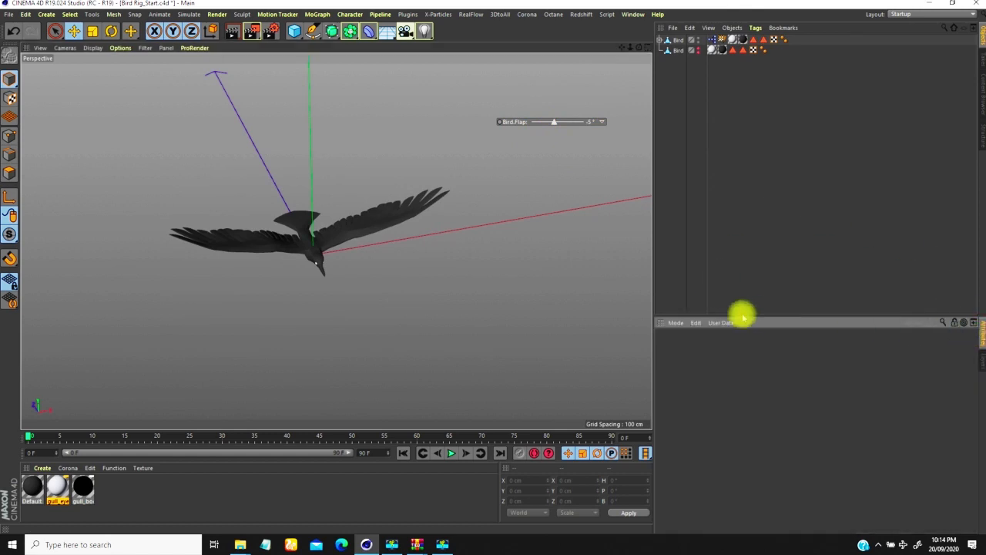
pyautogui.click(678, 40)
pyautogui.click(736, 347)
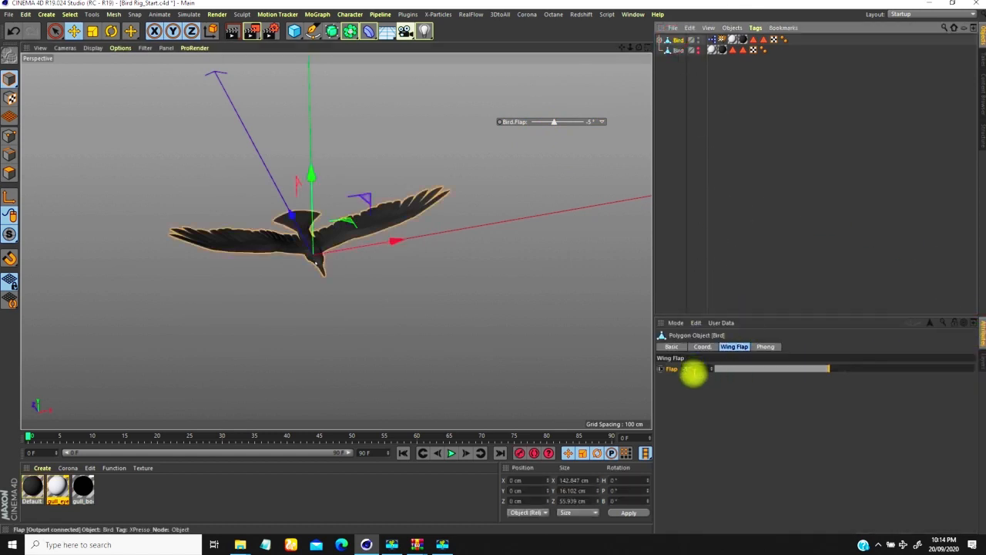
pyautogui.moveTo(809, 370); pyautogui.dragTo(846, 372)
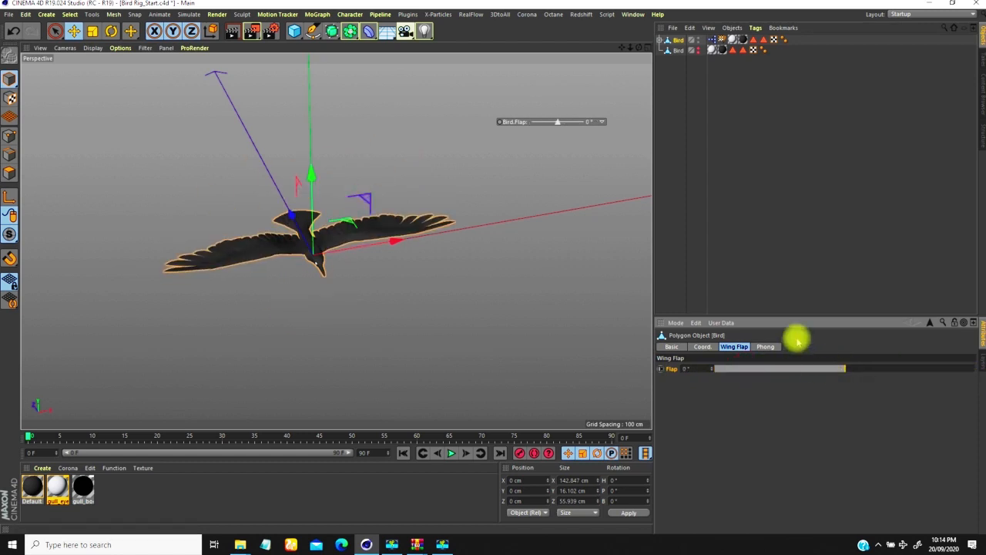
# Examine the rigged bird from several angles, including its coordinate settings, and deselect it
pyautogui.keyDown('alt'); pyautogui.moveTo(344, 242); pyautogui.dragTo(318, 256); pyautogui.keyUp('alt')
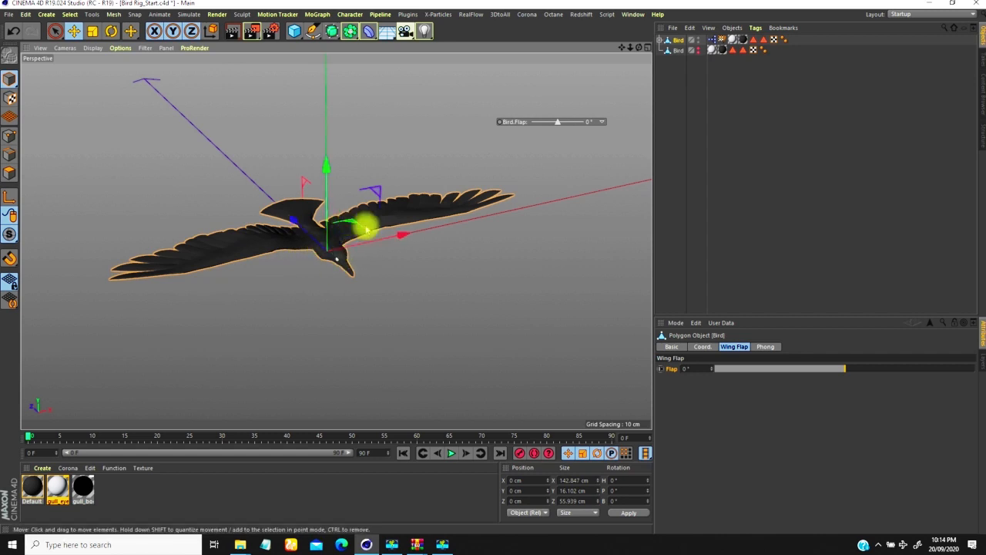
pyautogui.keyDown('alt'); pyautogui.moveTo(406, 218); pyautogui.dragTo(370, 241); pyautogui.keyUp('alt')
pyautogui.keyDown('alt'); pyautogui.moveTo(367, 239); pyautogui.dragTo(380, 207, button='right'); pyautogui.keyUp('alt')
pyautogui.keyDown('alt'); pyautogui.moveTo(379, 208); pyautogui.dragTo(314, 249, button='middle'); pyautogui.keyUp('alt')
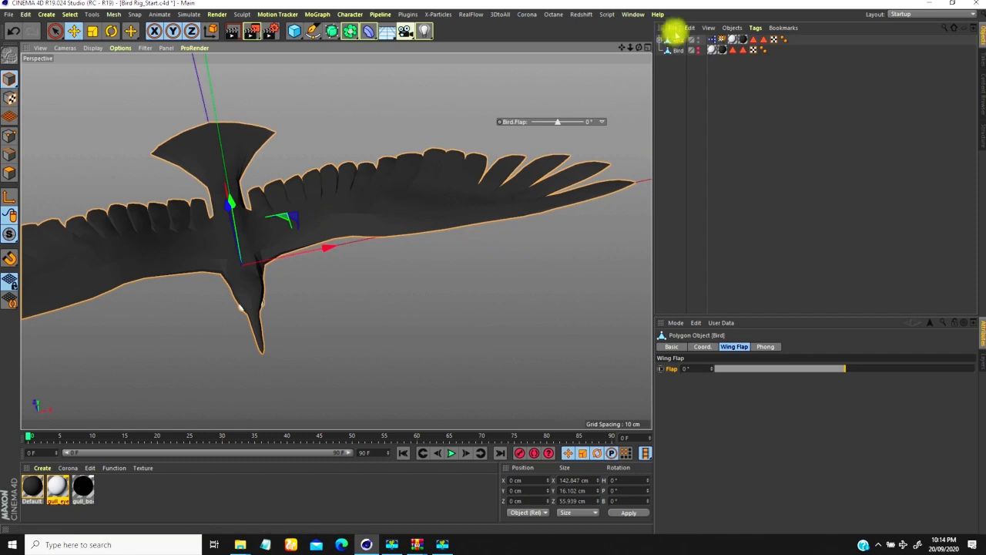
pyautogui.click(702, 346)
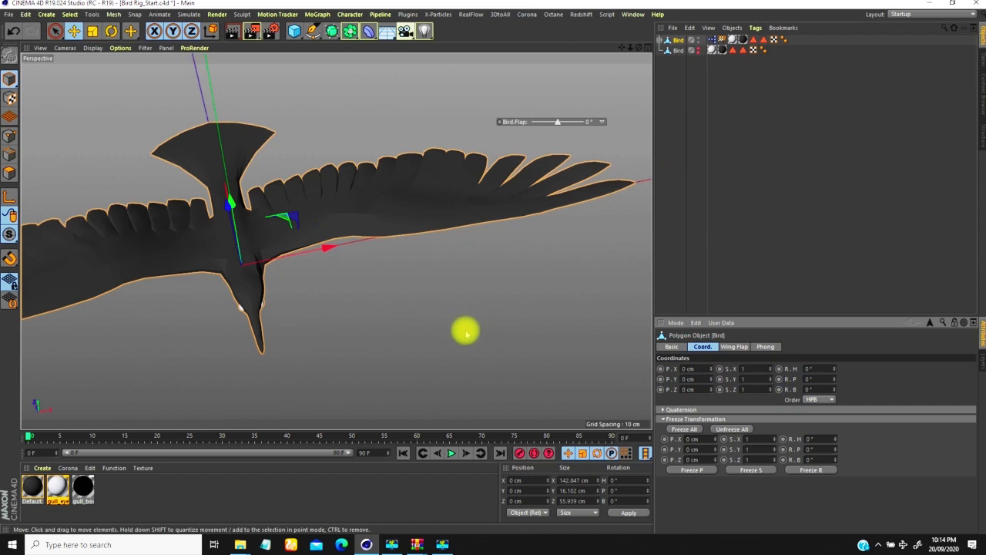
pyautogui.keyDown('alt'); pyautogui.moveTo(379, 254); pyautogui.dragTo(329, 262); pyautogui.keyUp('alt')
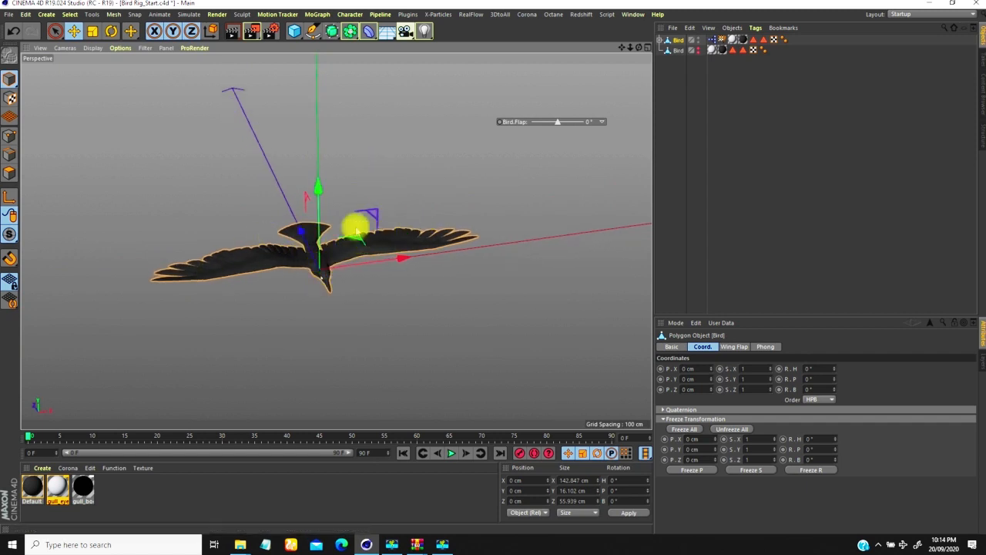
pyautogui.keyDown('alt'); pyautogui.moveTo(333, 241); pyautogui.dragTo(320, 264); pyautogui.keyUp('alt')
pyautogui.scroll(3, 331, 246)
pyautogui.scroll(-2, 320, 243)
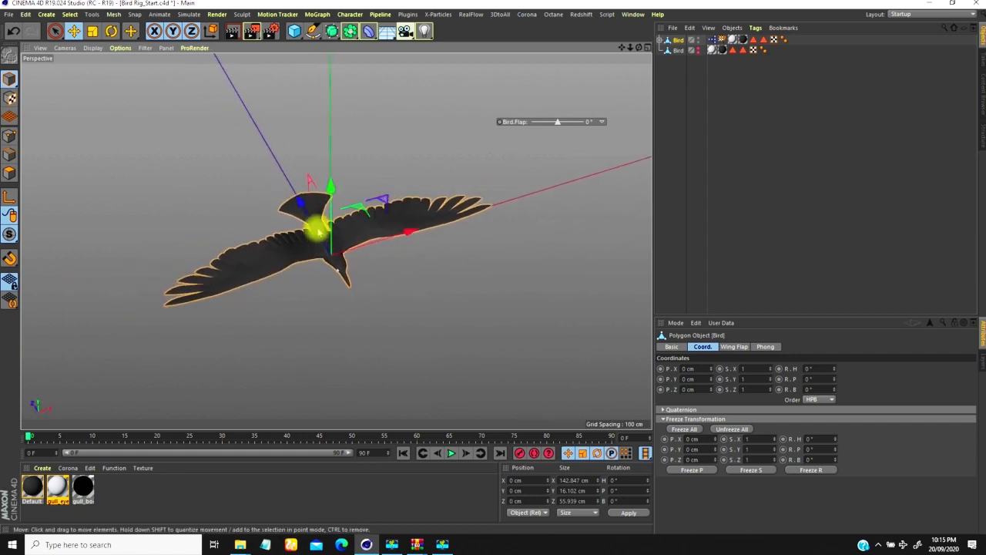
pyautogui.keyDown('alt'); pyautogui.moveTo(301, 259); pyautogui.dragTo(295, 268); pyautogui.keyUp('alt')
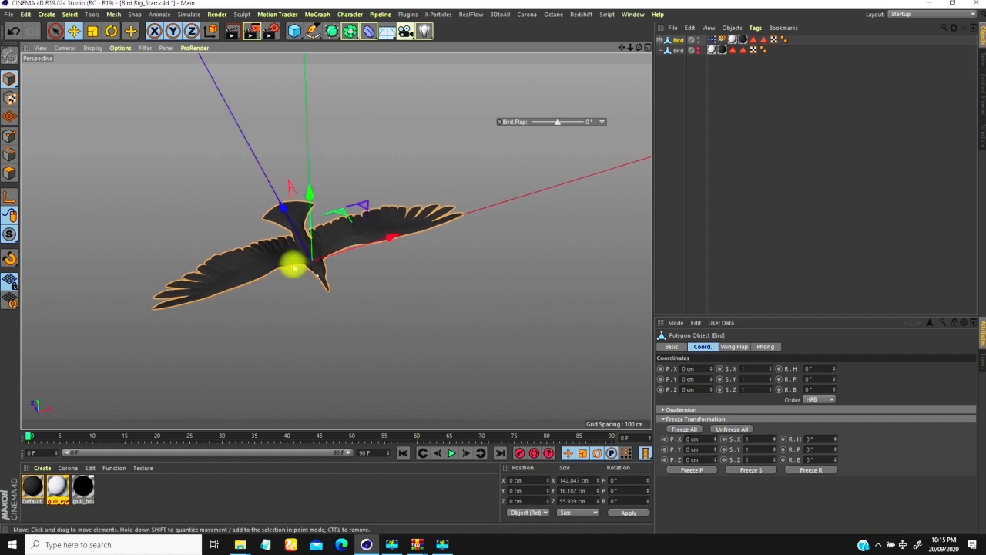
pyautogui.click(409, 294)
pyautogui.keyDown('alt'); pyautogui.moveTo(344, 302); pyautogui.dragTo(314, 265); pyautogui.keyUp('alt')
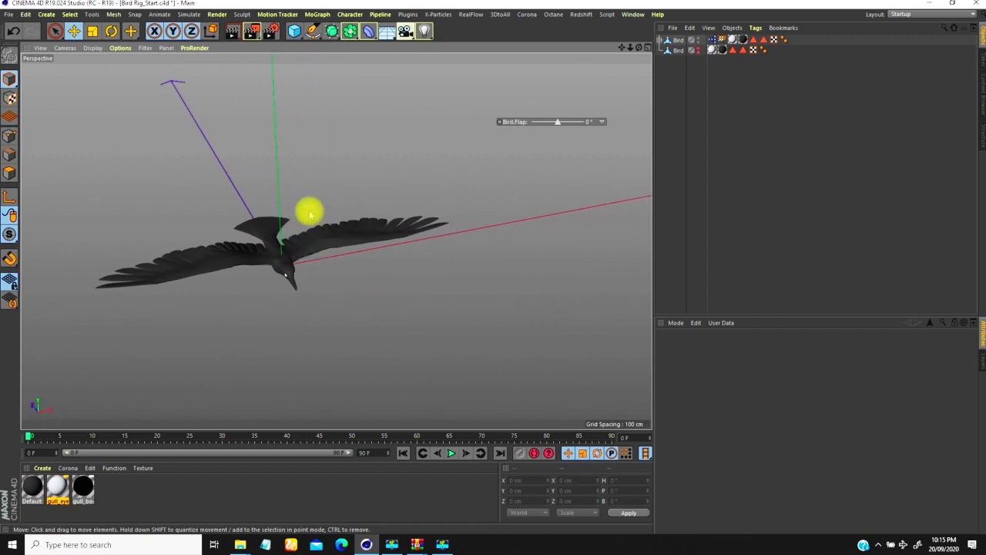